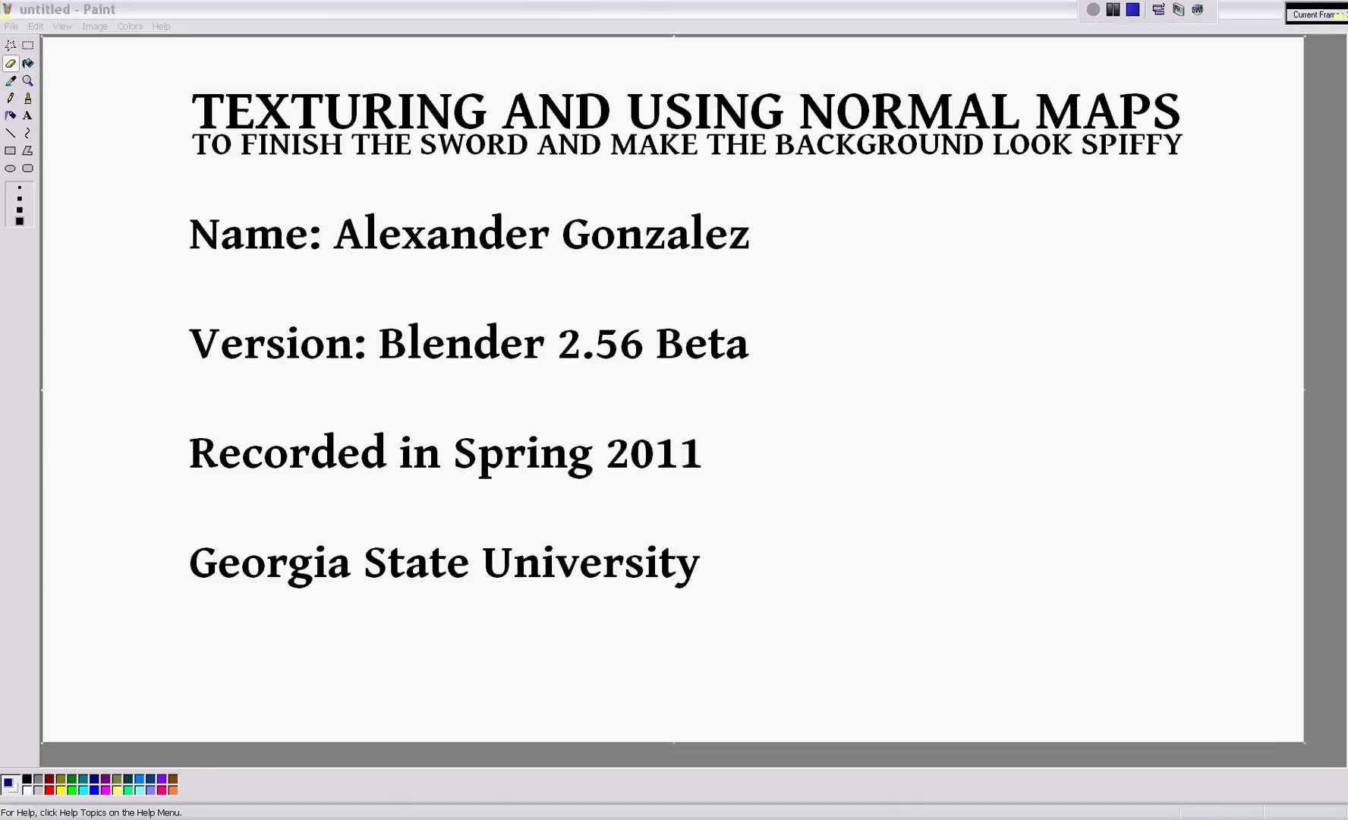
Switch from the Paint title card to Blender with mastersword.blend loaded.
key(alt+Tab)
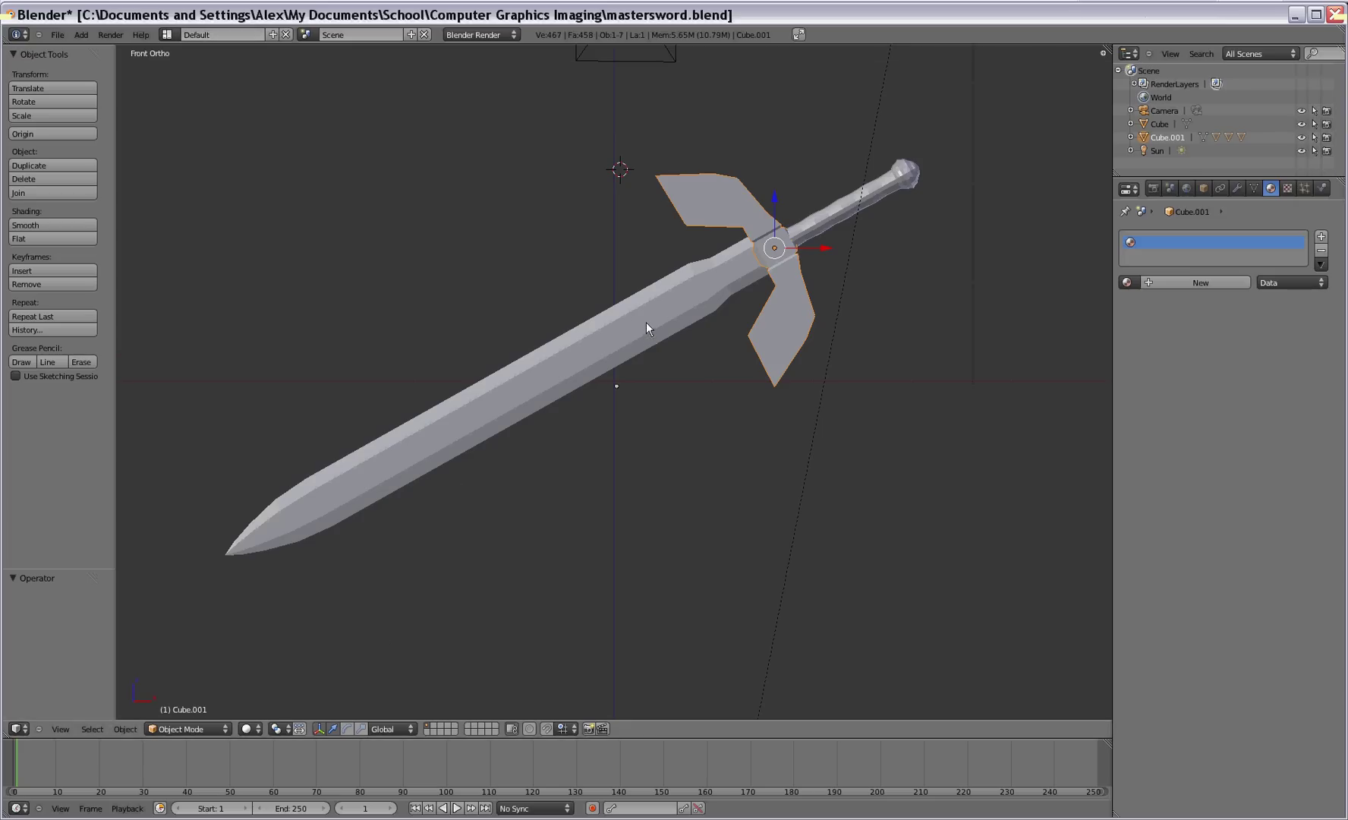
Select the blade object Circle and give it a new material, Material.010.
right_click(655, 313)
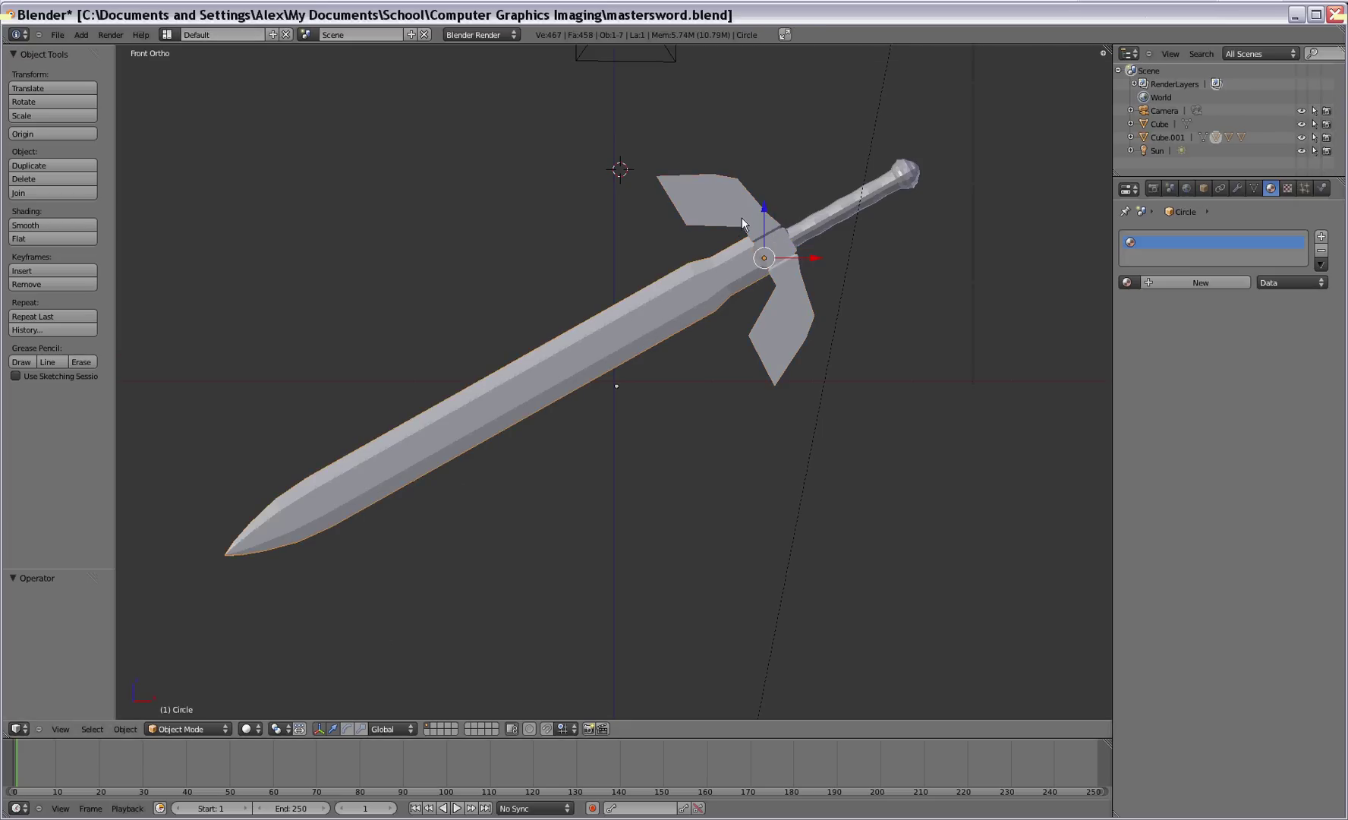
right_click(757, 225)
right_click(842, 209)
right_click(665, 296)
right_click(747, 214)
right_click(801, 226)
right_click(711, 283)
right_click(727, 220)
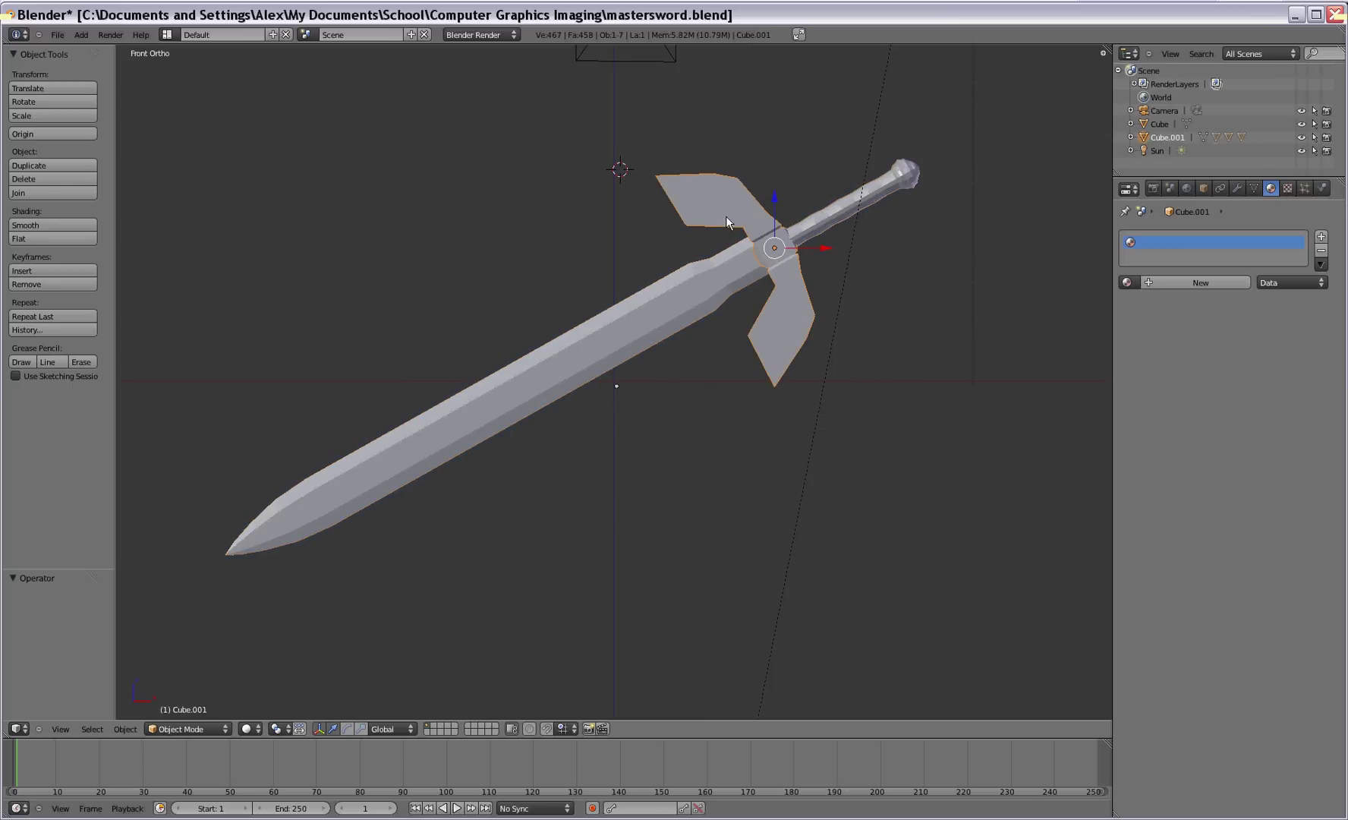
right_click(828, 217)
right_click(687, 281)
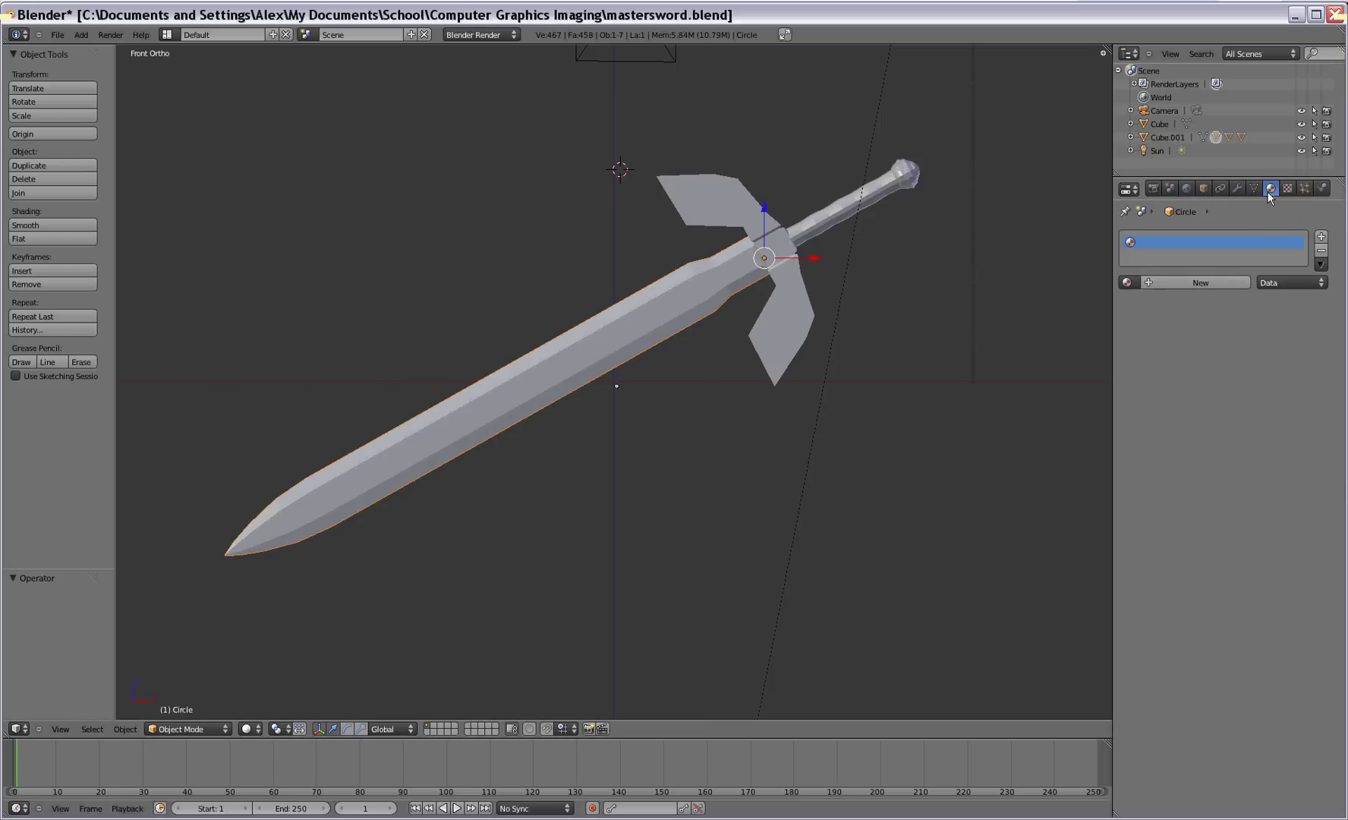
click(1185, 278)
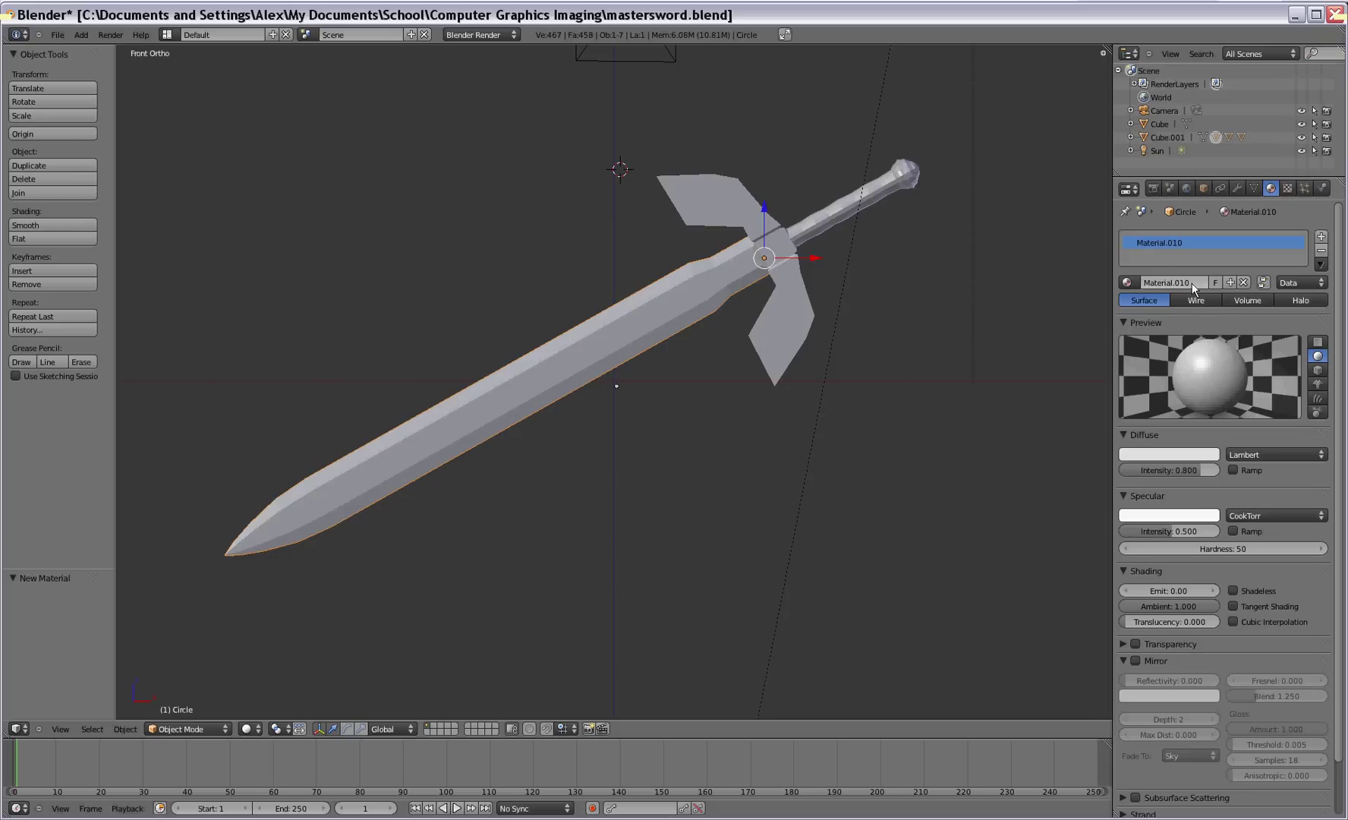
Add a new texture to the blade material and set its type to Image or Movie.
click(1287, 189)
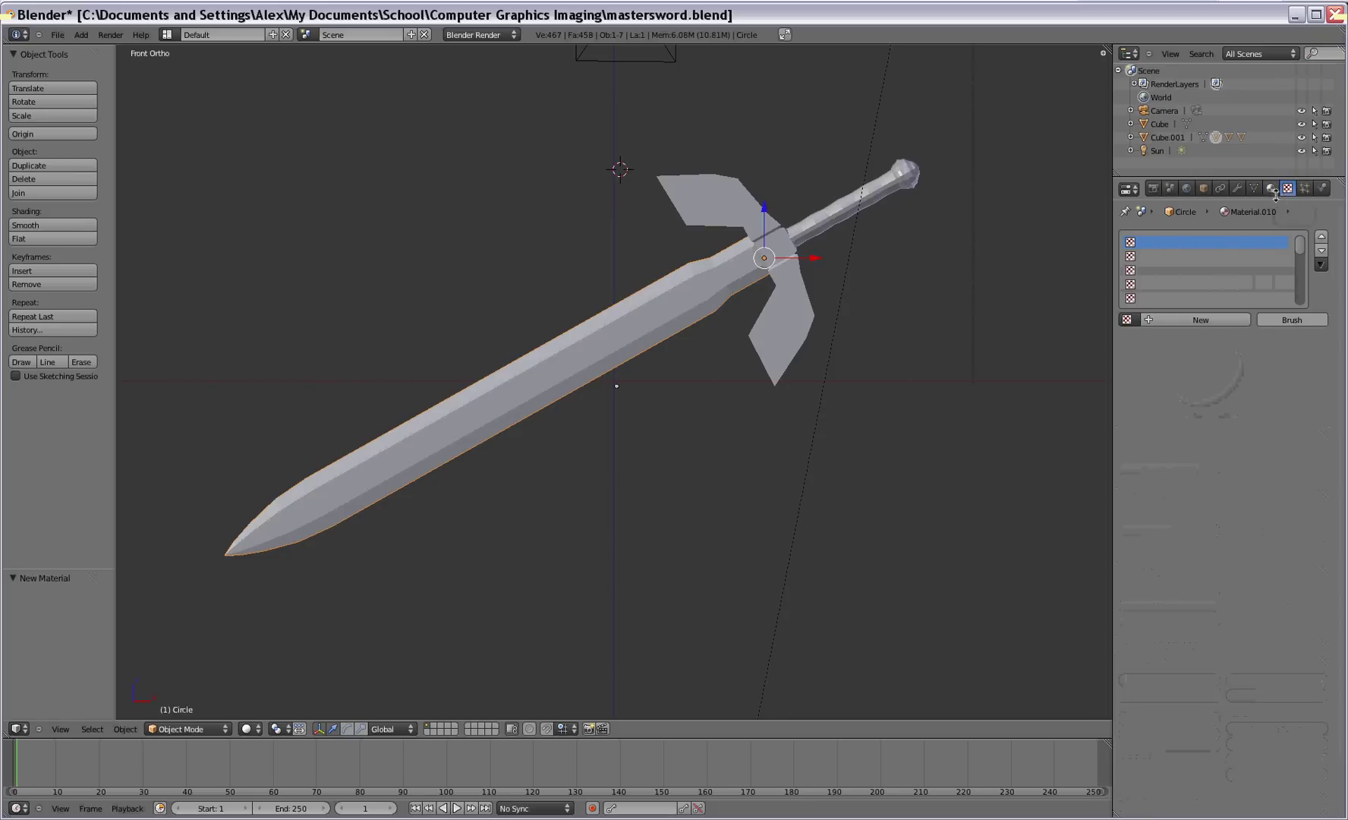
click(1189, 318)
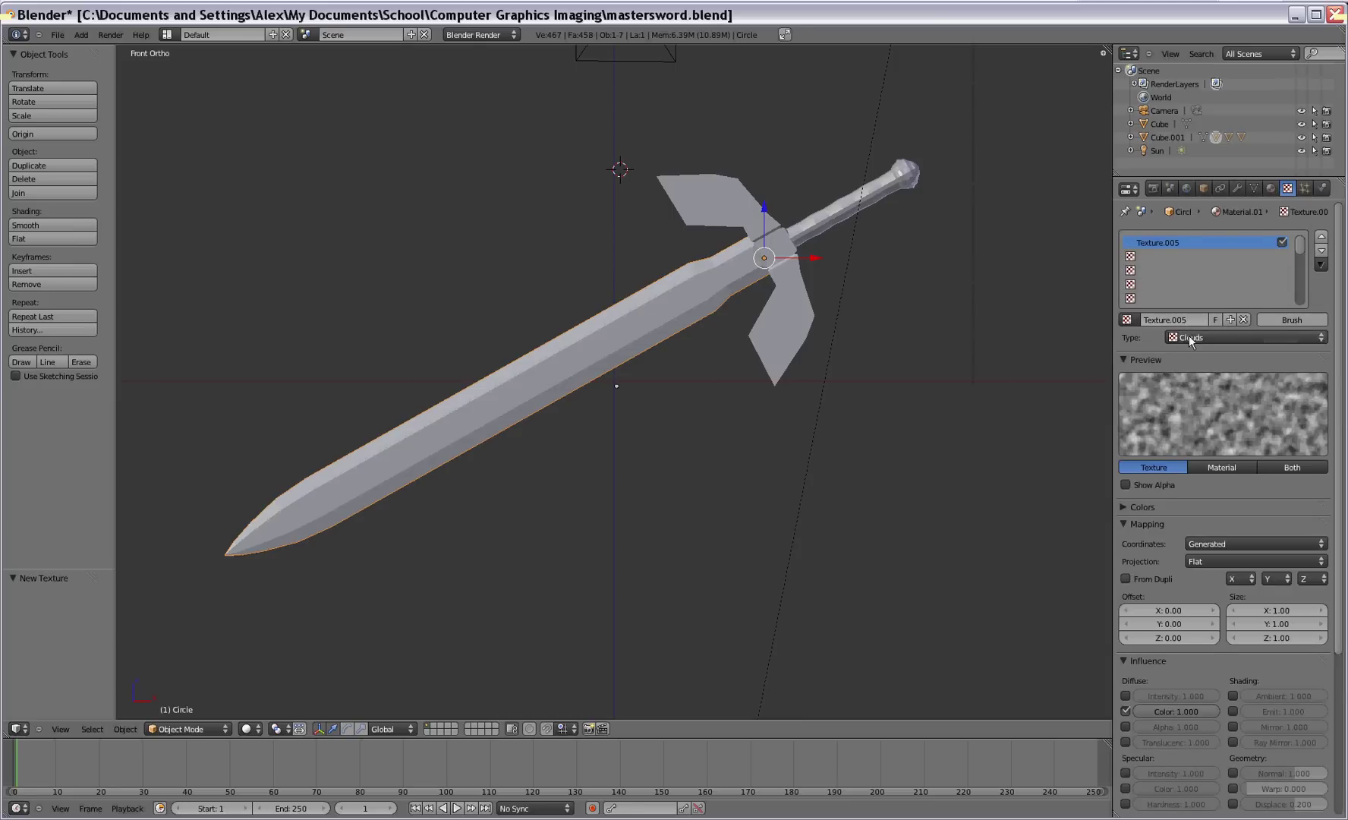
click(1188, 339)
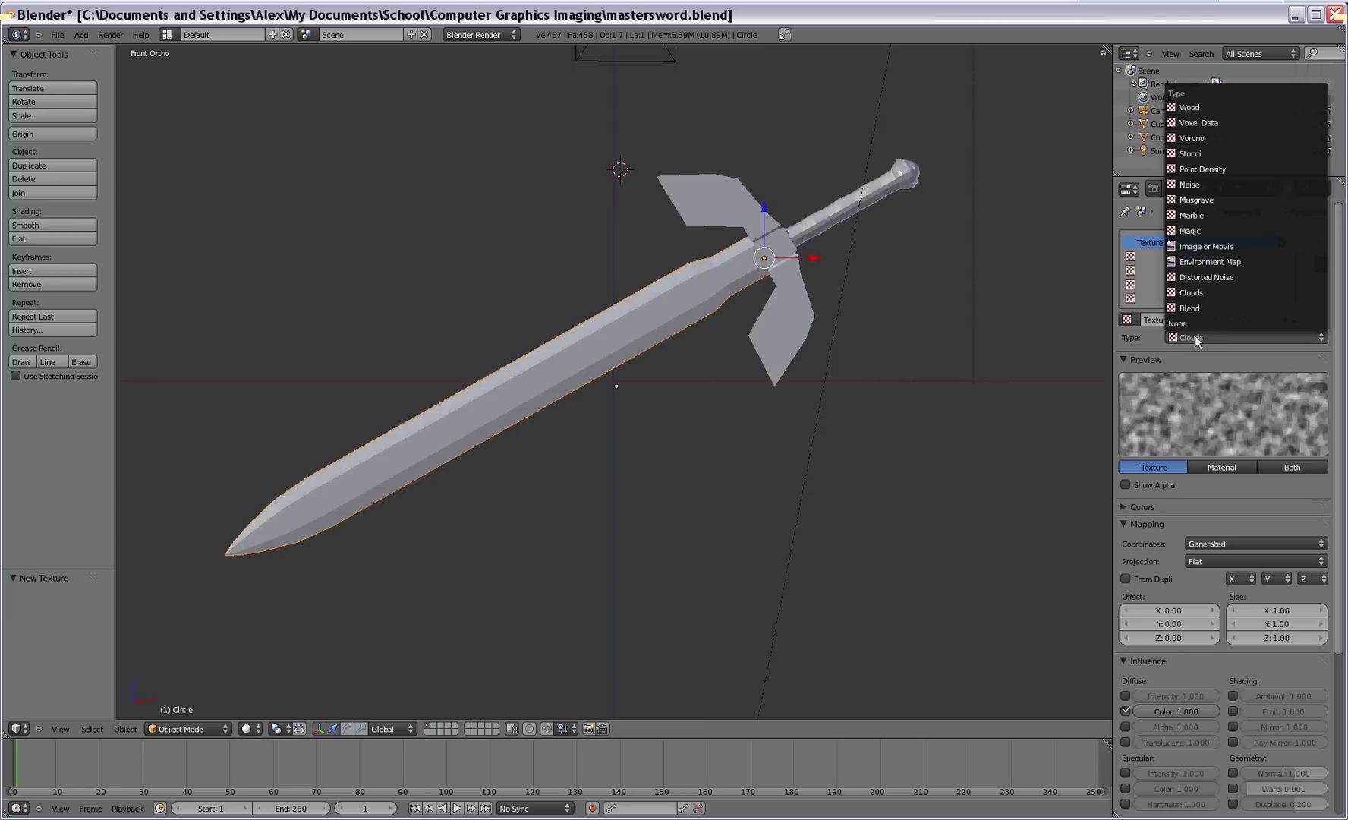
click(1185, 337)
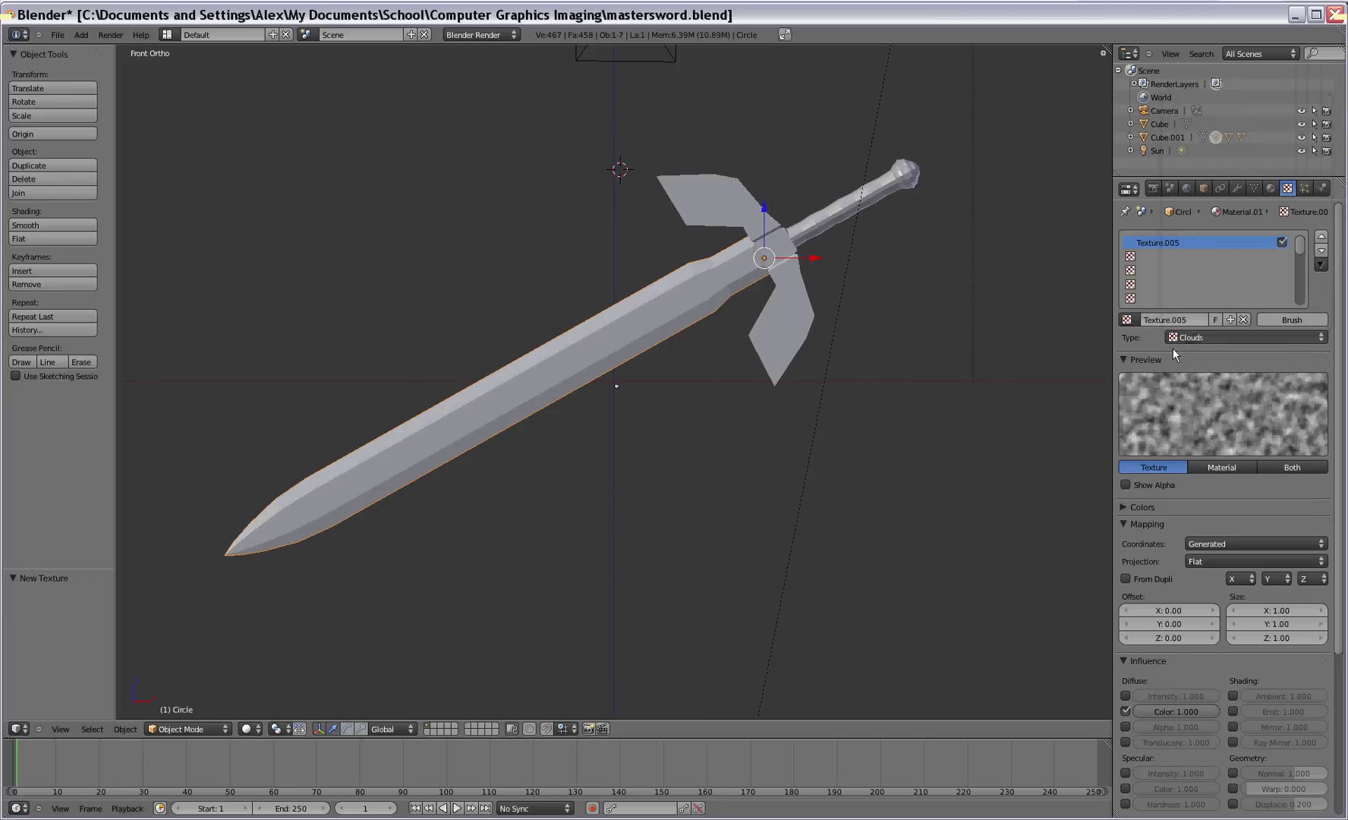
click(1217, 338)
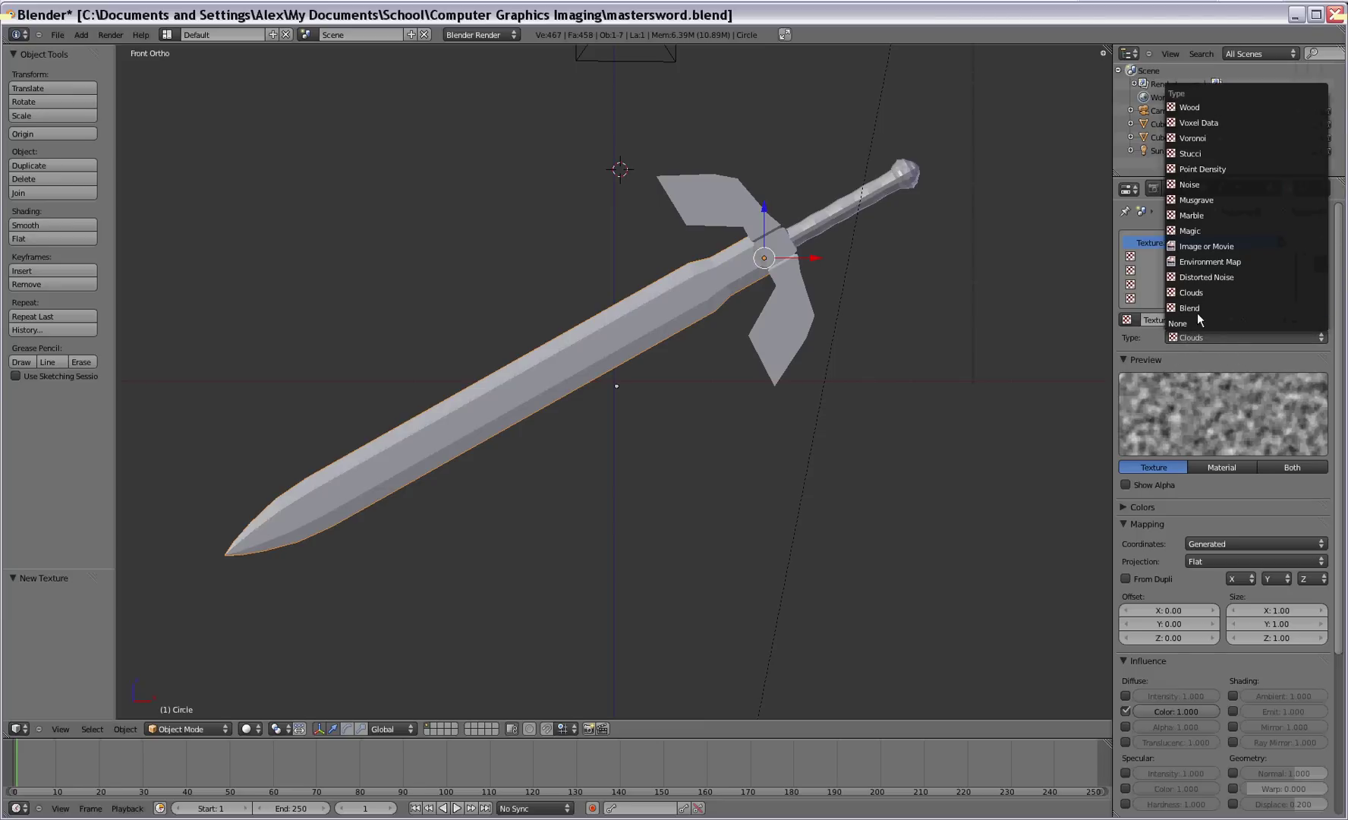
click(1191, 246)
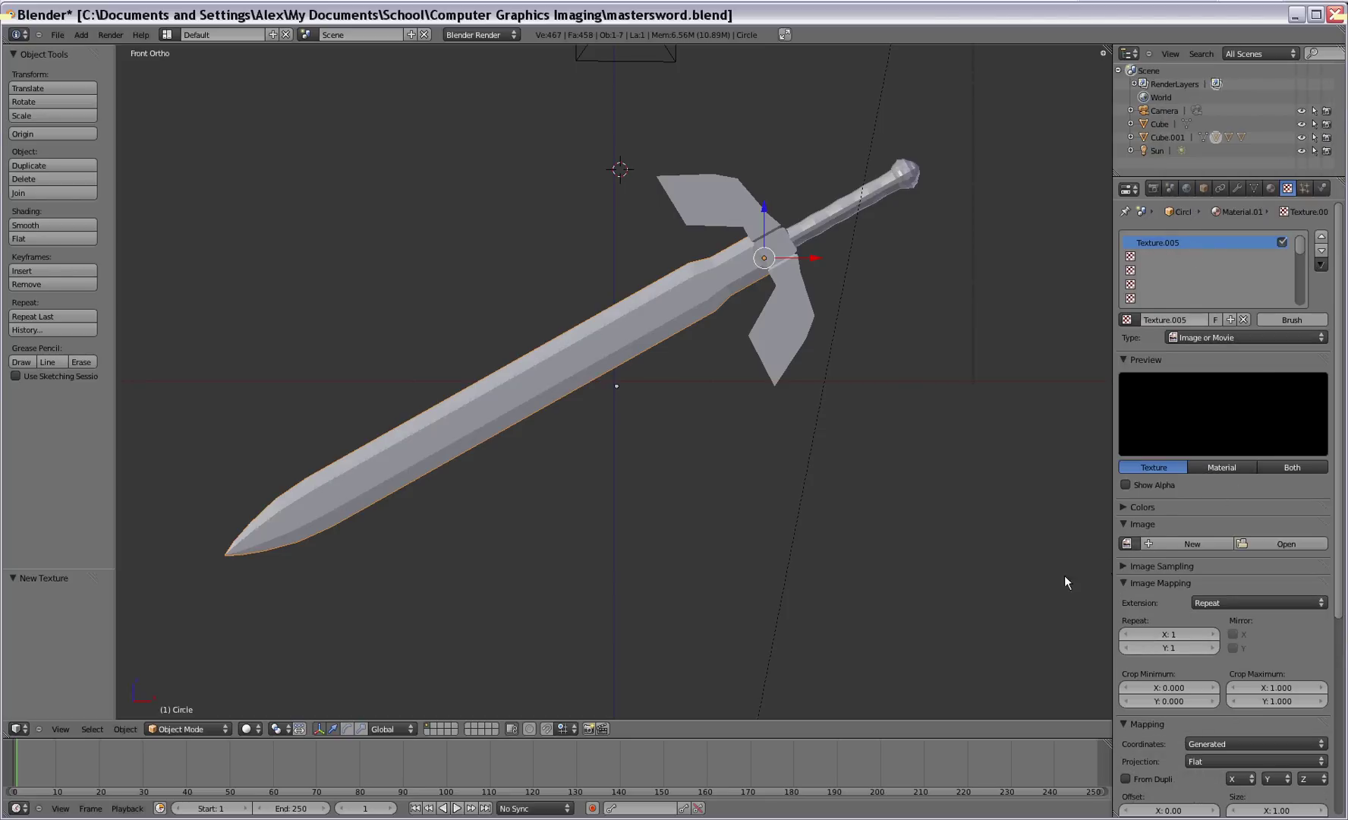
Load metal-texture.jpg from the Blender Textures folder as the texture image.
click(1277, 543)
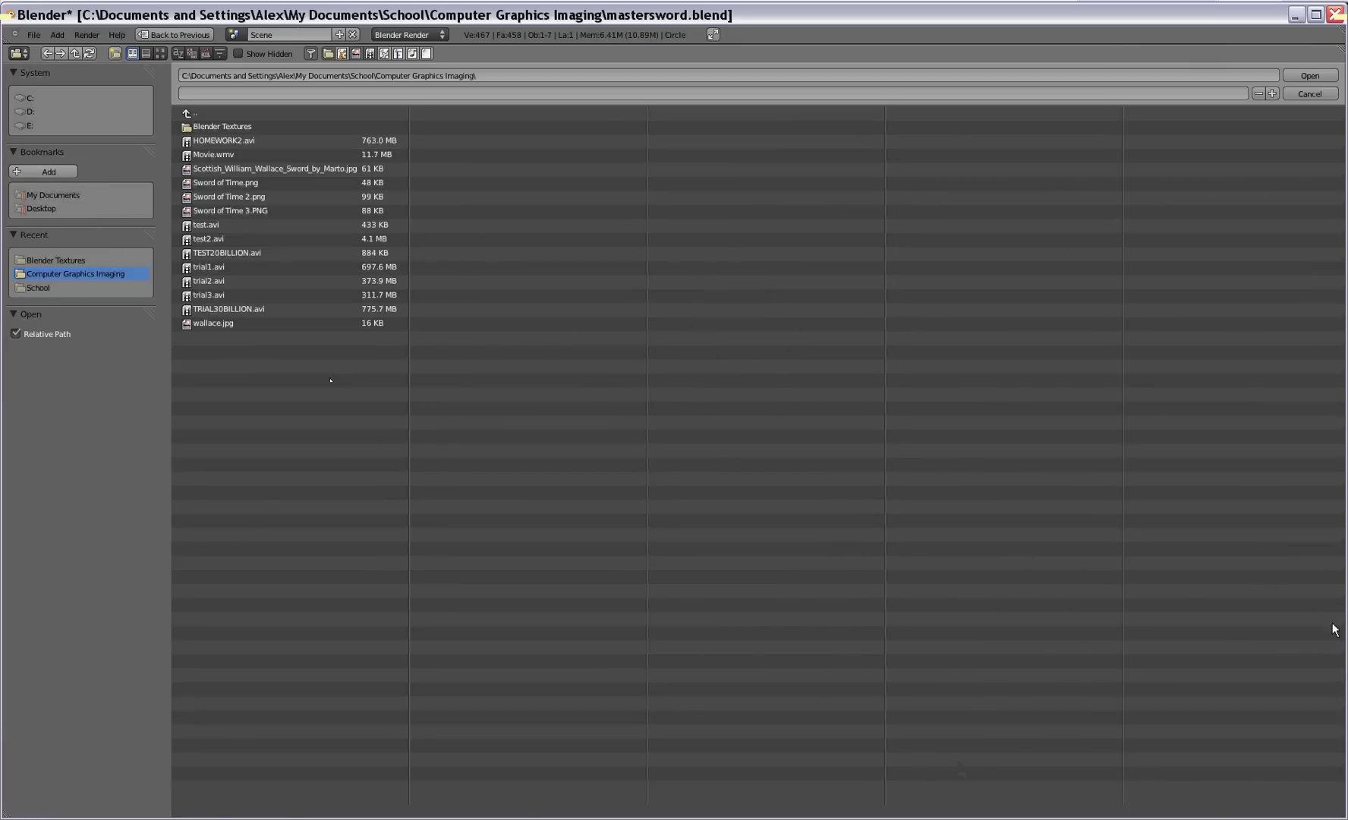
click(211, 128)
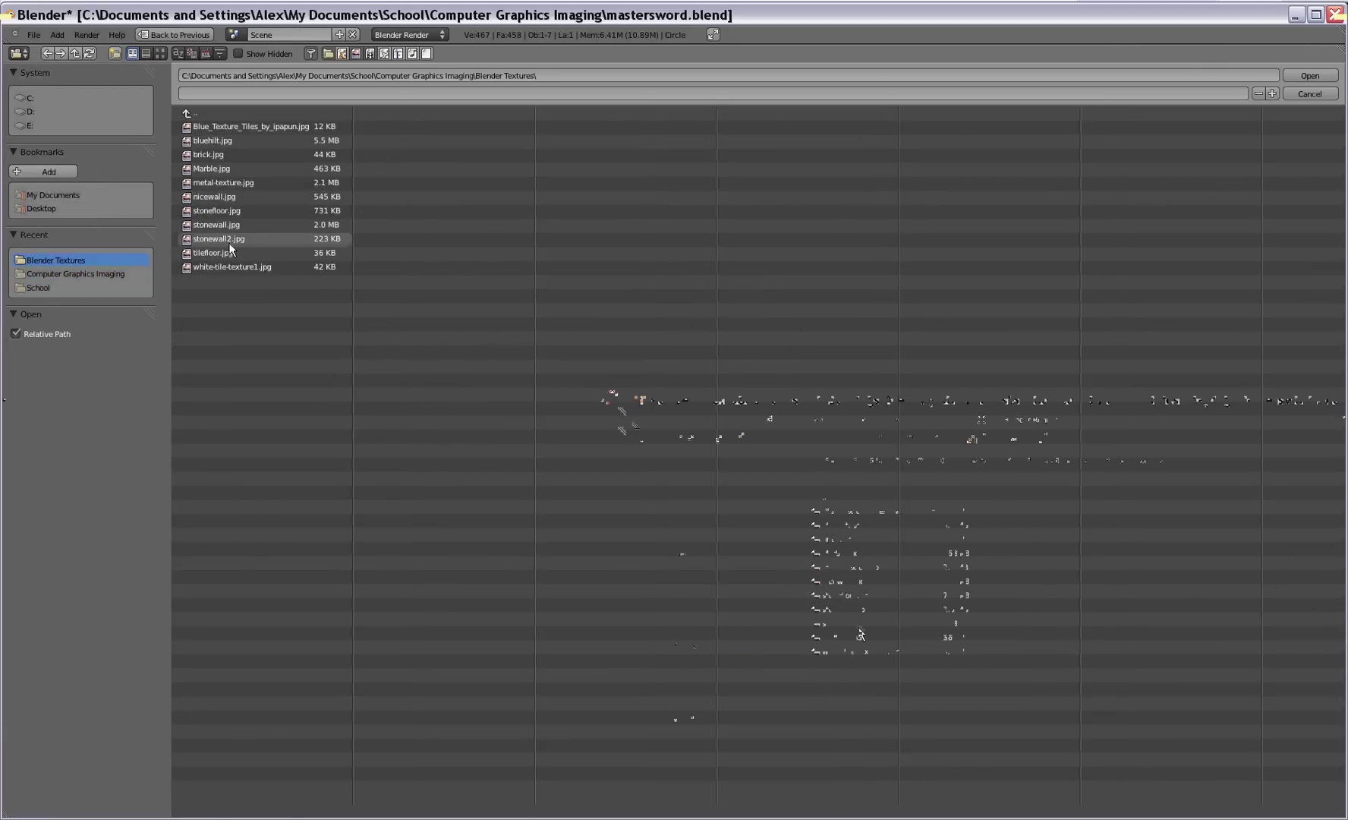
click(220, 185)
double_click(221, 184)
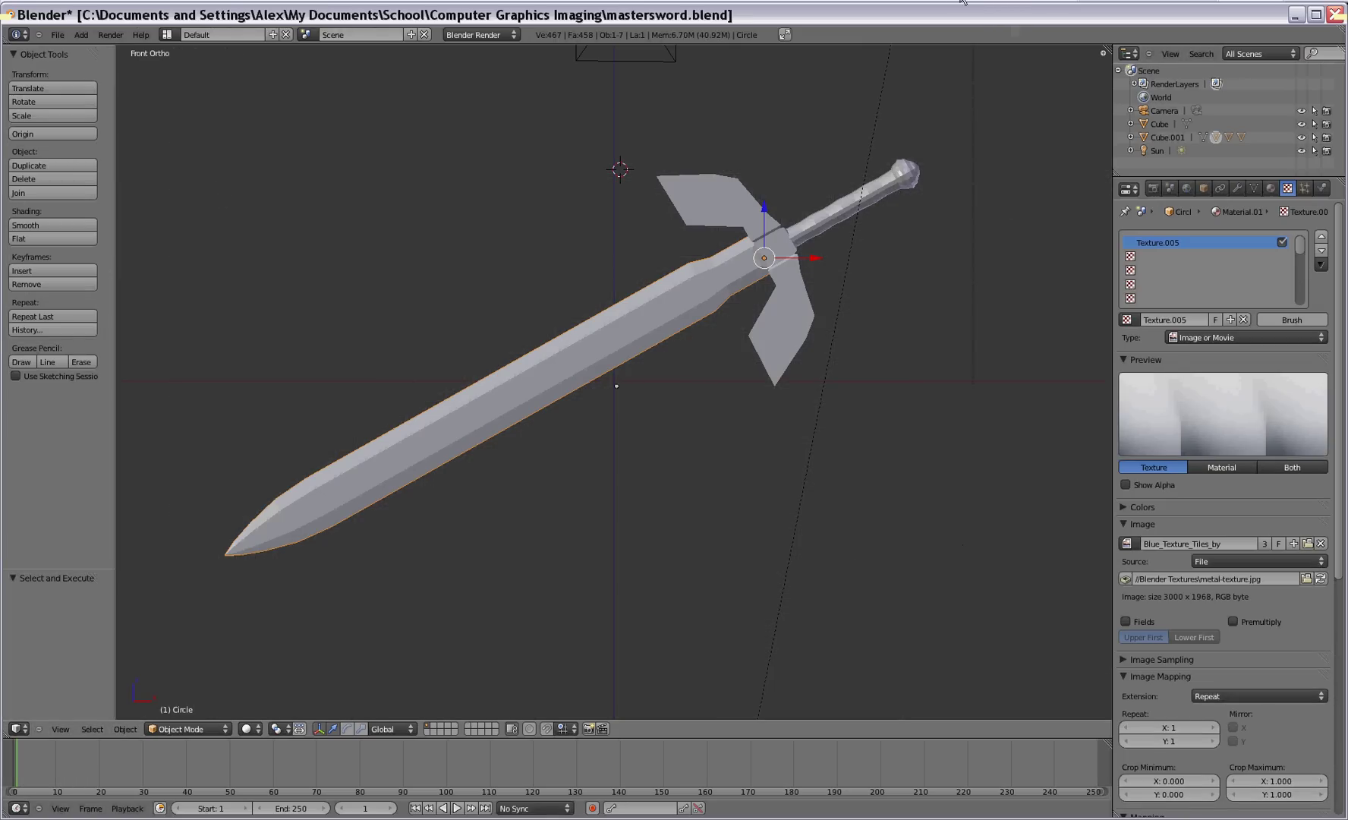
Search Google Images in Internet Explorer for 'metal texure'.
key(alt+Tab)
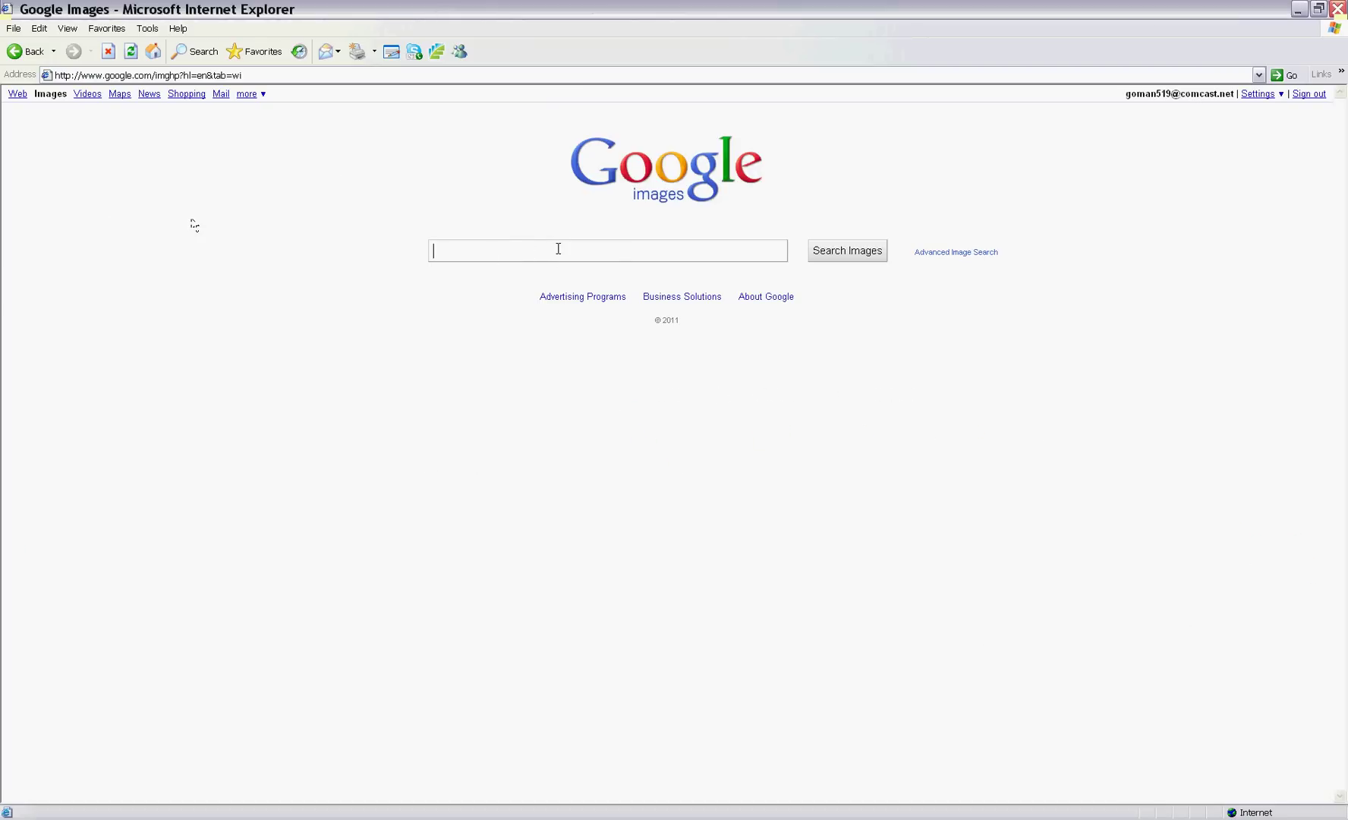
text(metal texure)
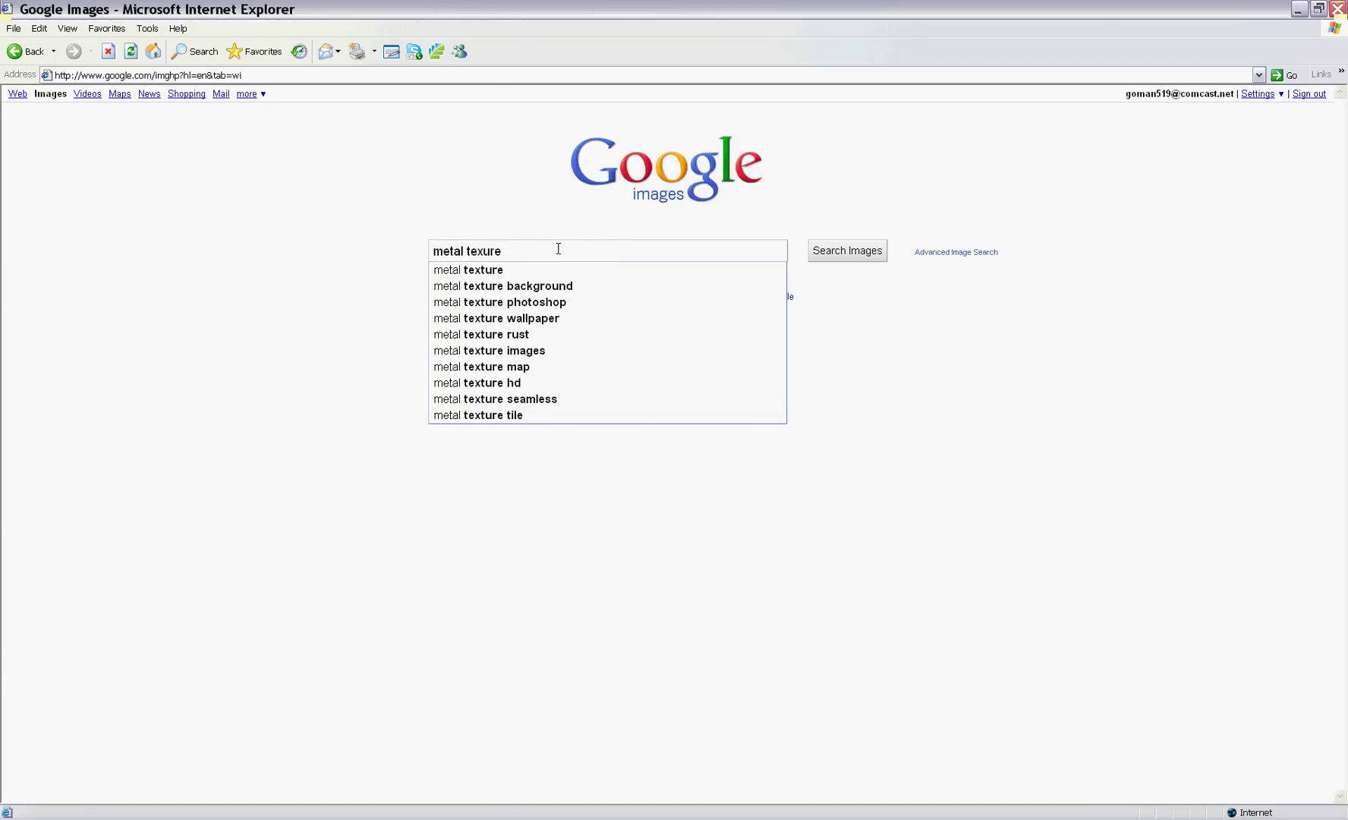
key(Return)
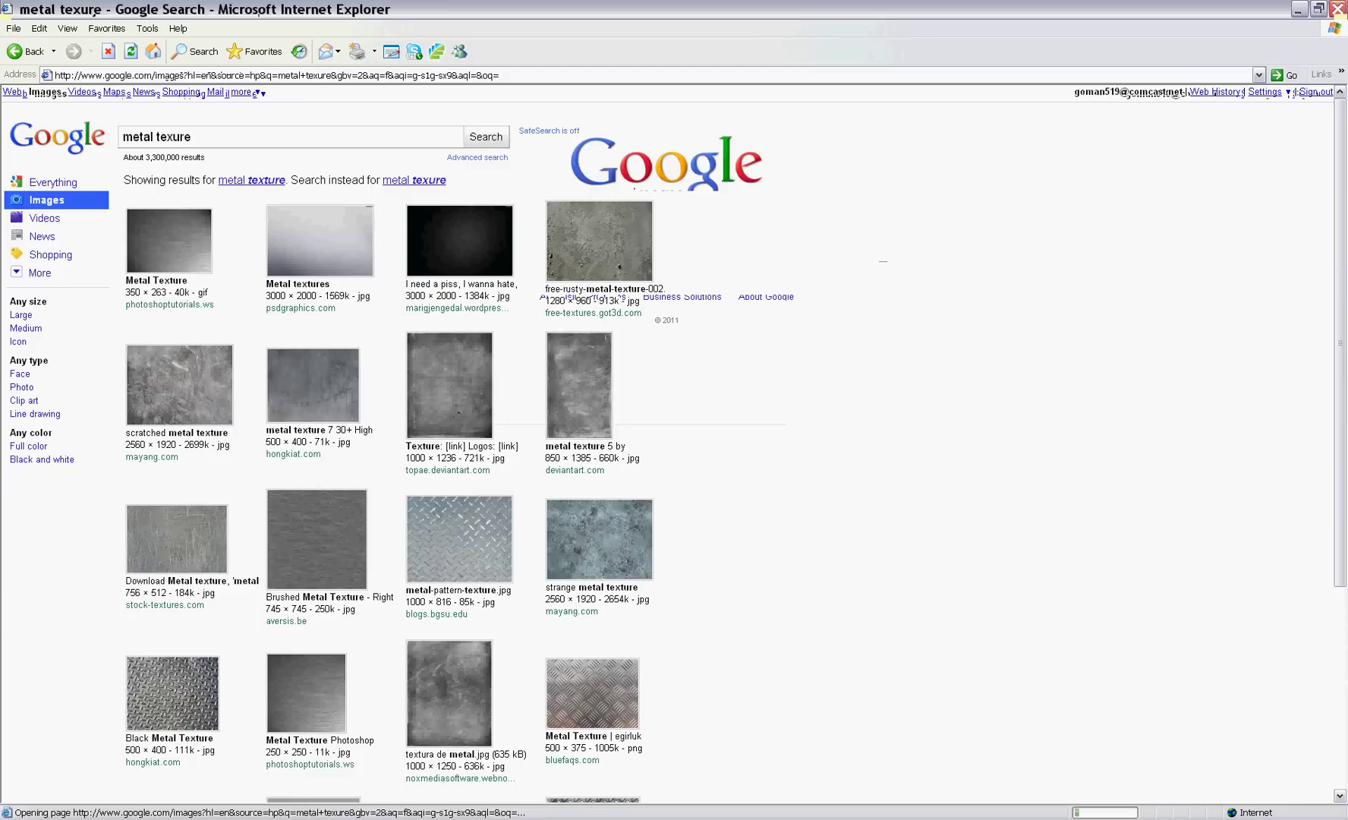
Replace the query with 'bronze texture' and run the image search.
drag(195, 138, 84, 148)
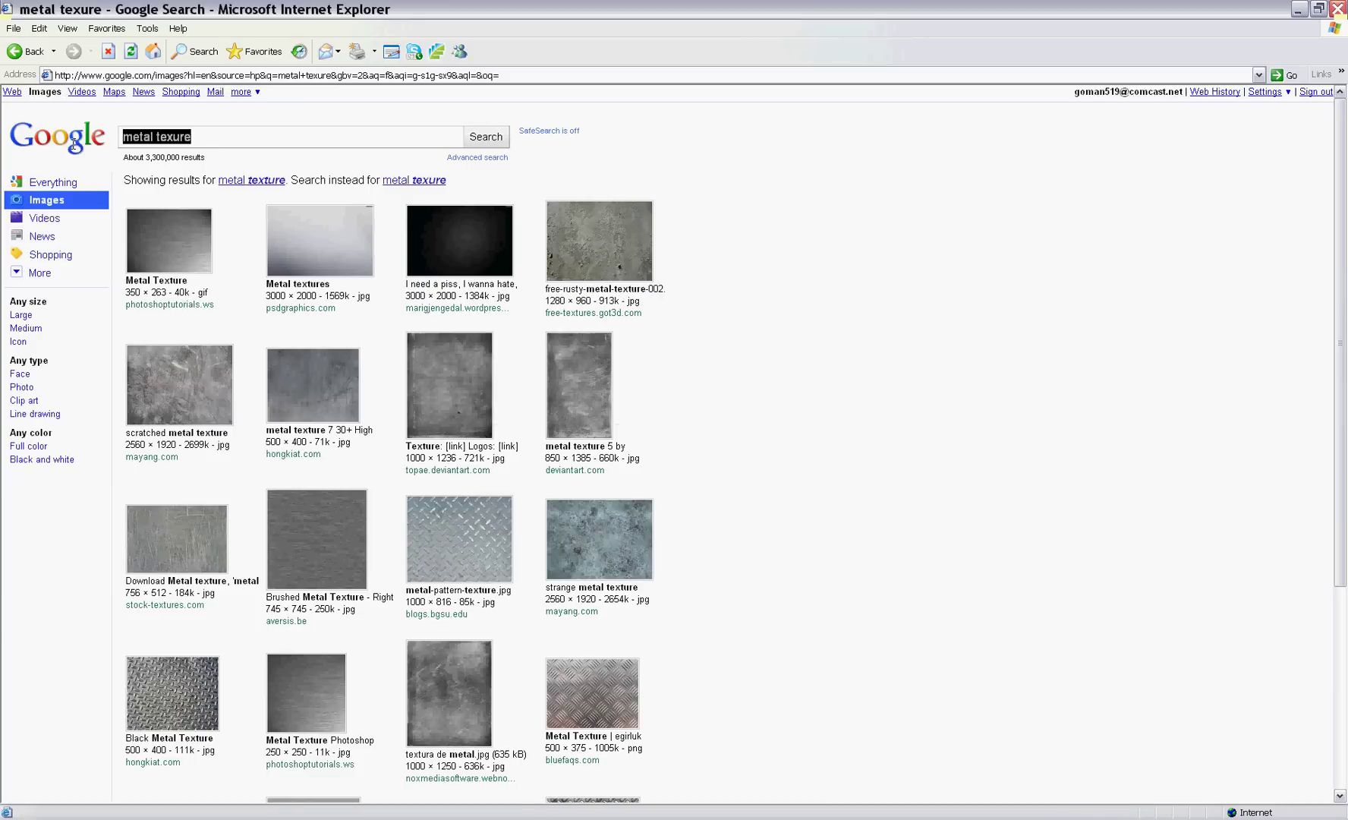
text(bronze texture)
key(Return)
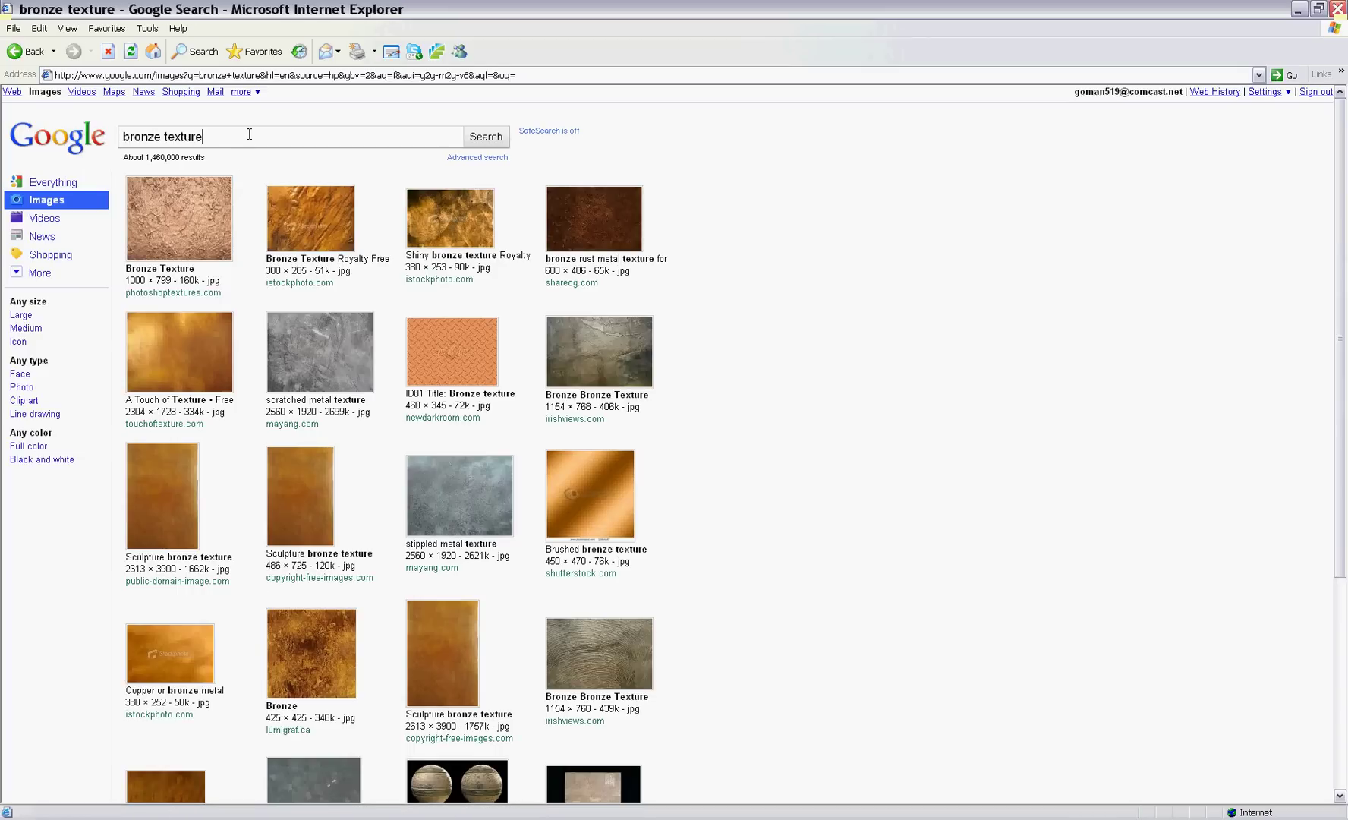
drag(248, 134, 122, 136)
click(307, 143)
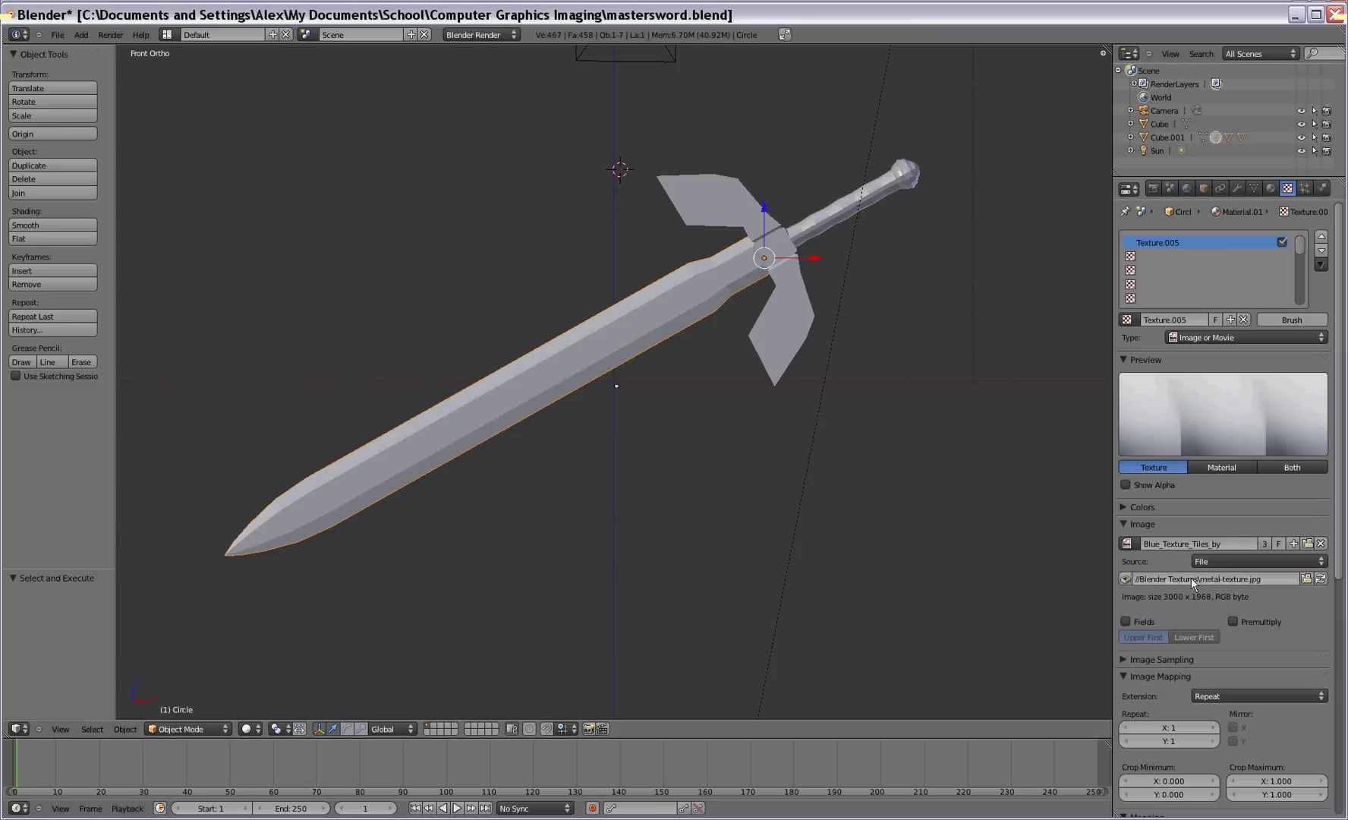
Render a test image of the sword, then close the render view.
click(110, 34)
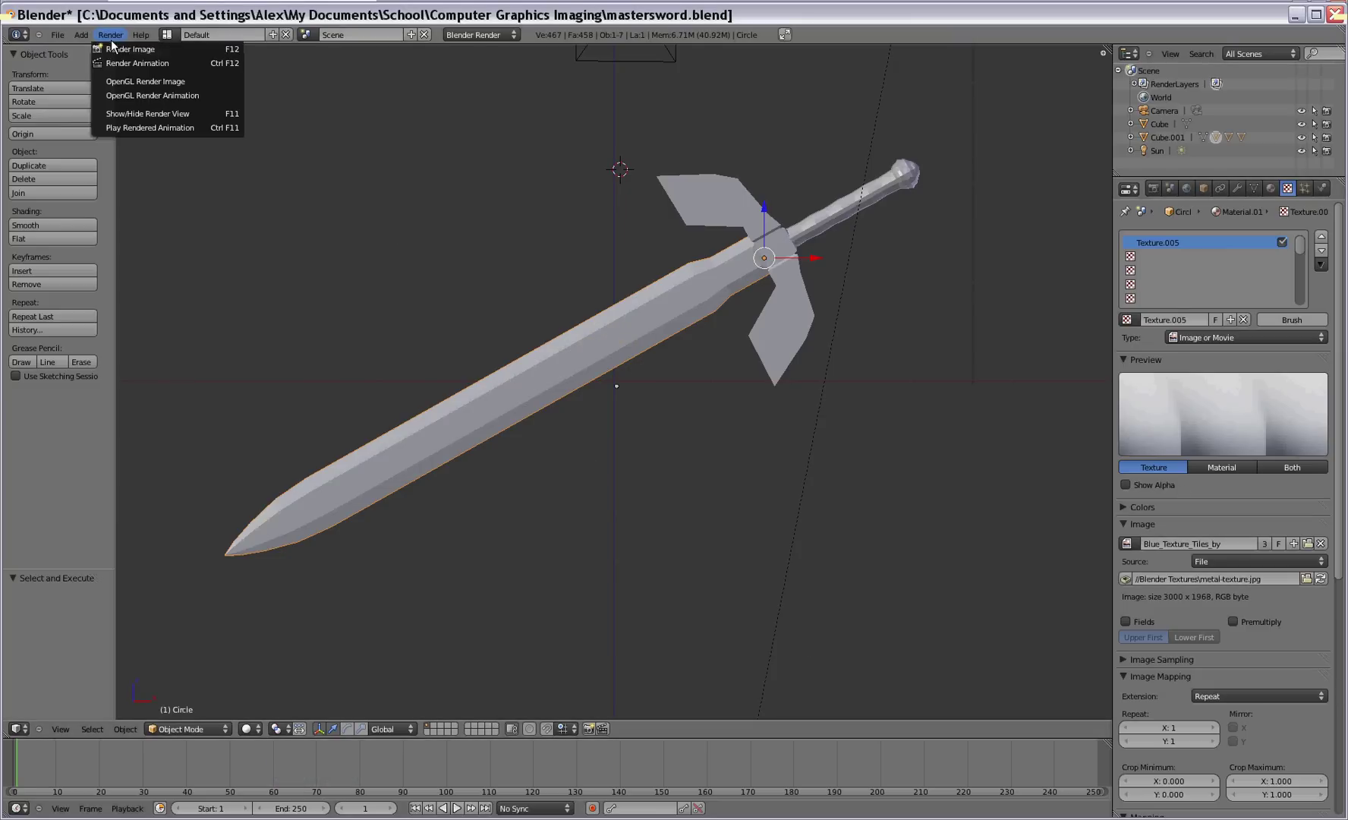
click(122, 44)
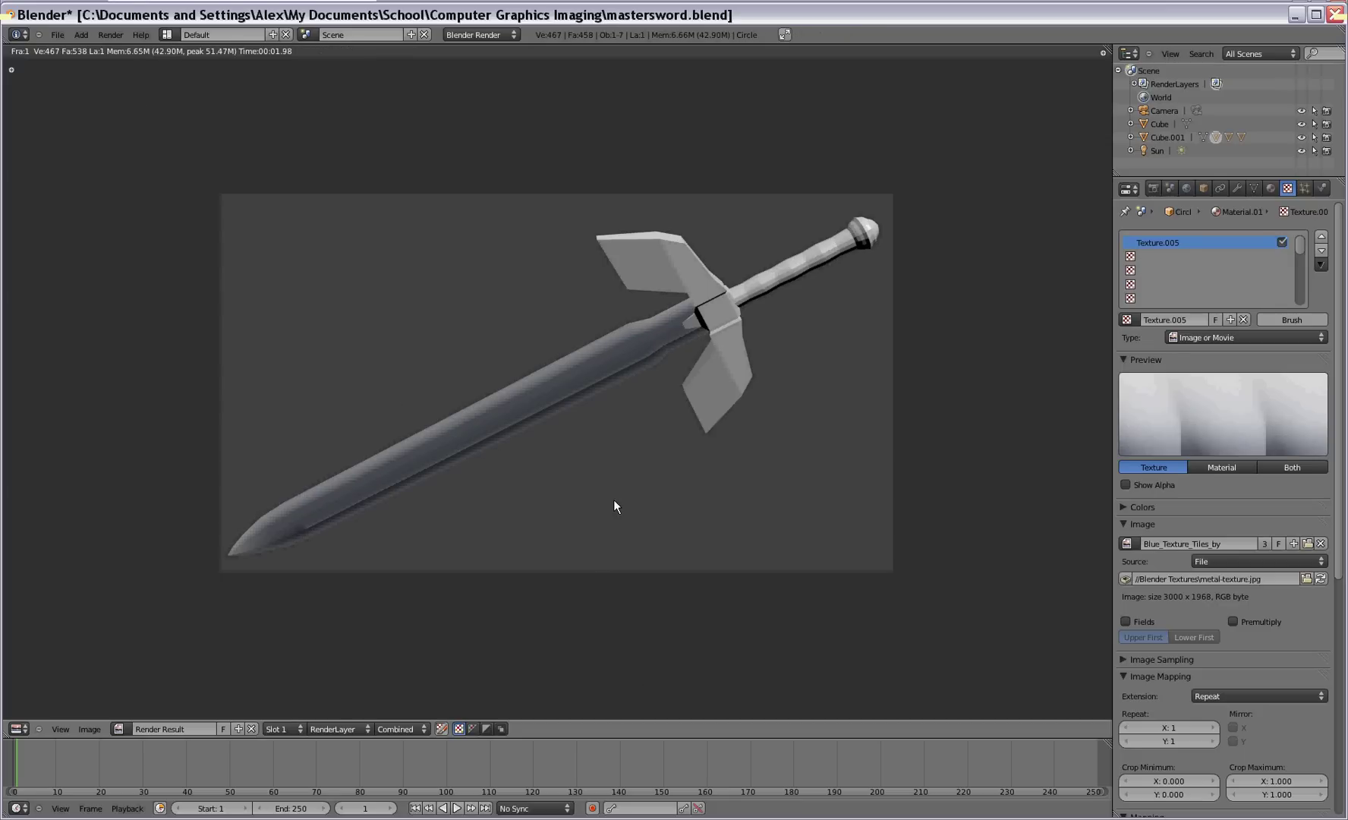
key(Escape)
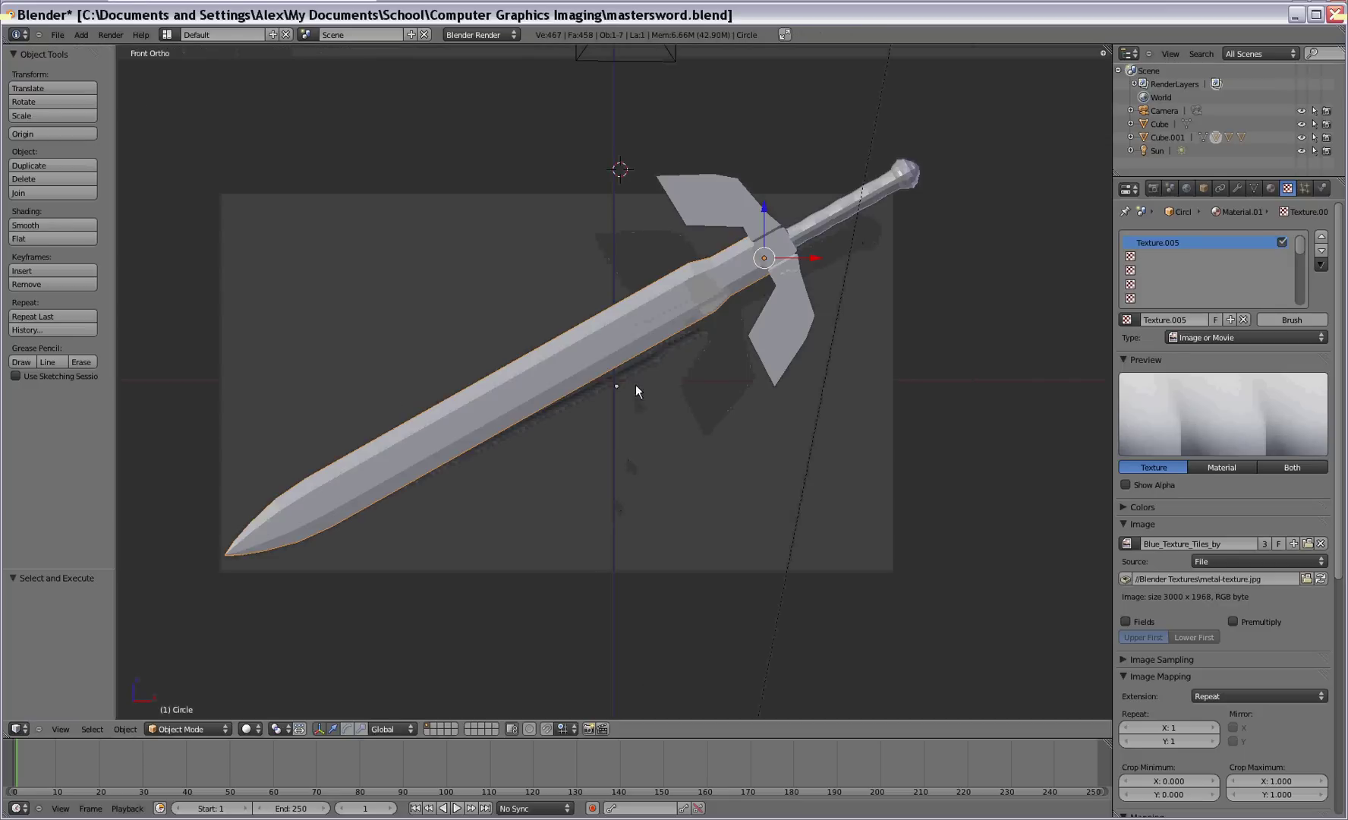
Give the crossguard a new material with a new Image or Movie texture.
right_click(793, 284)
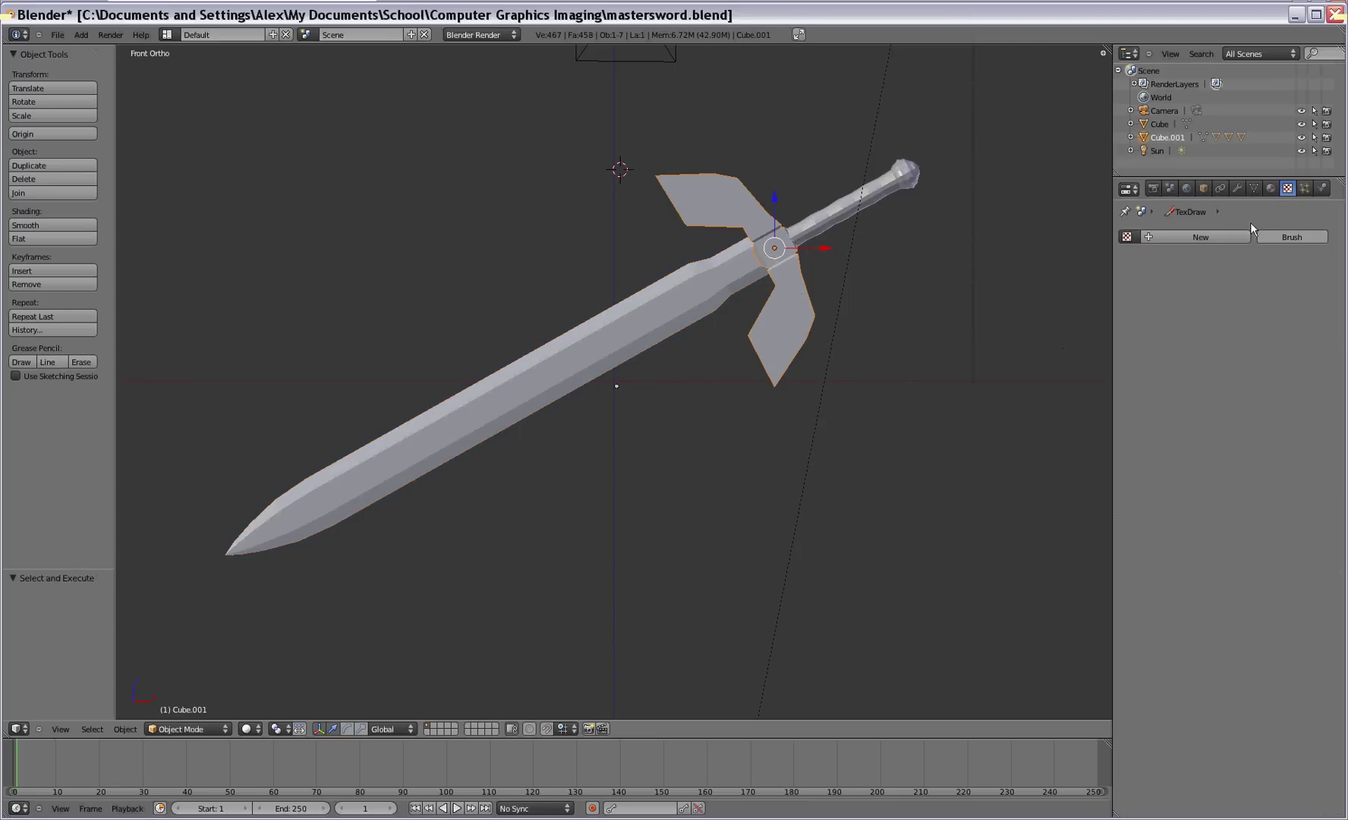
click(1270, 188)
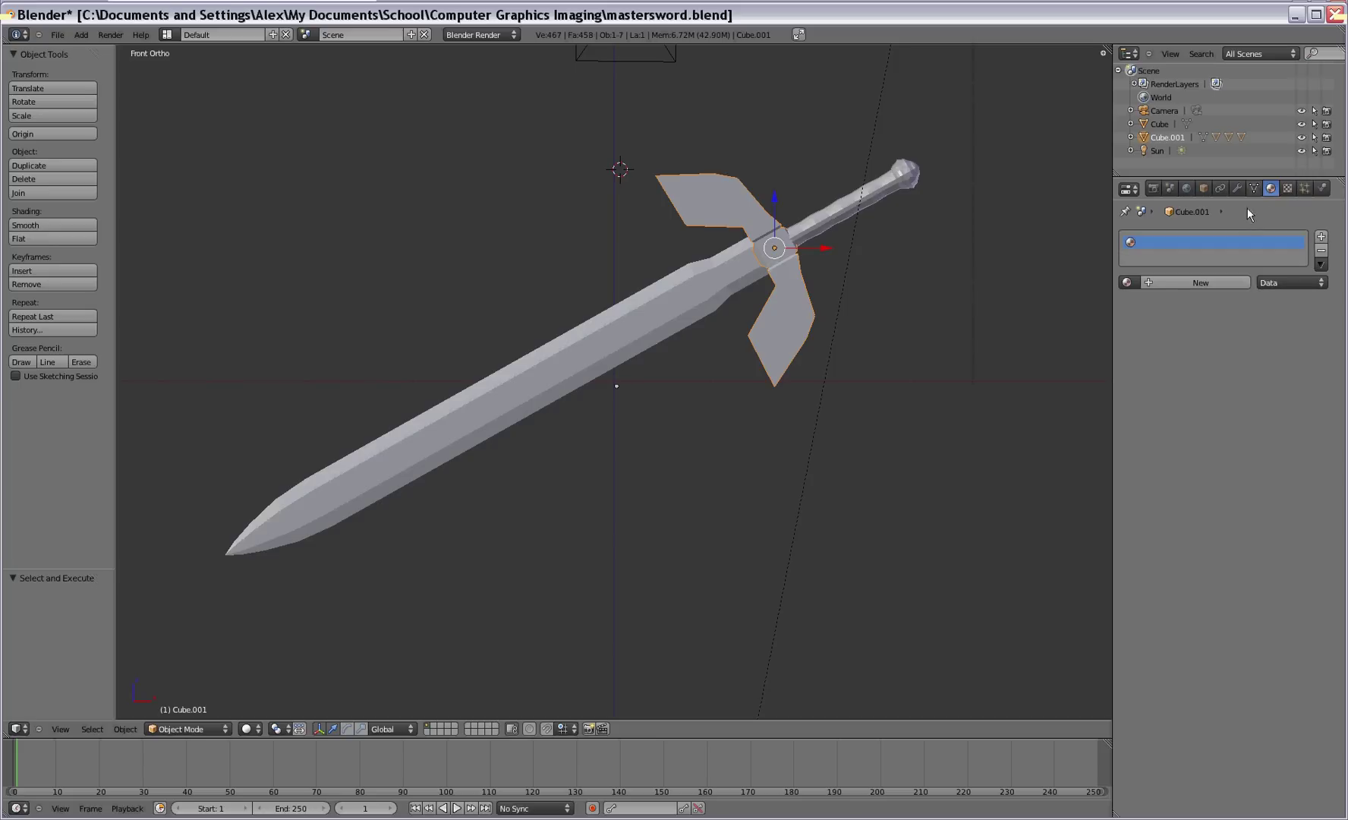
click(1195, 284)
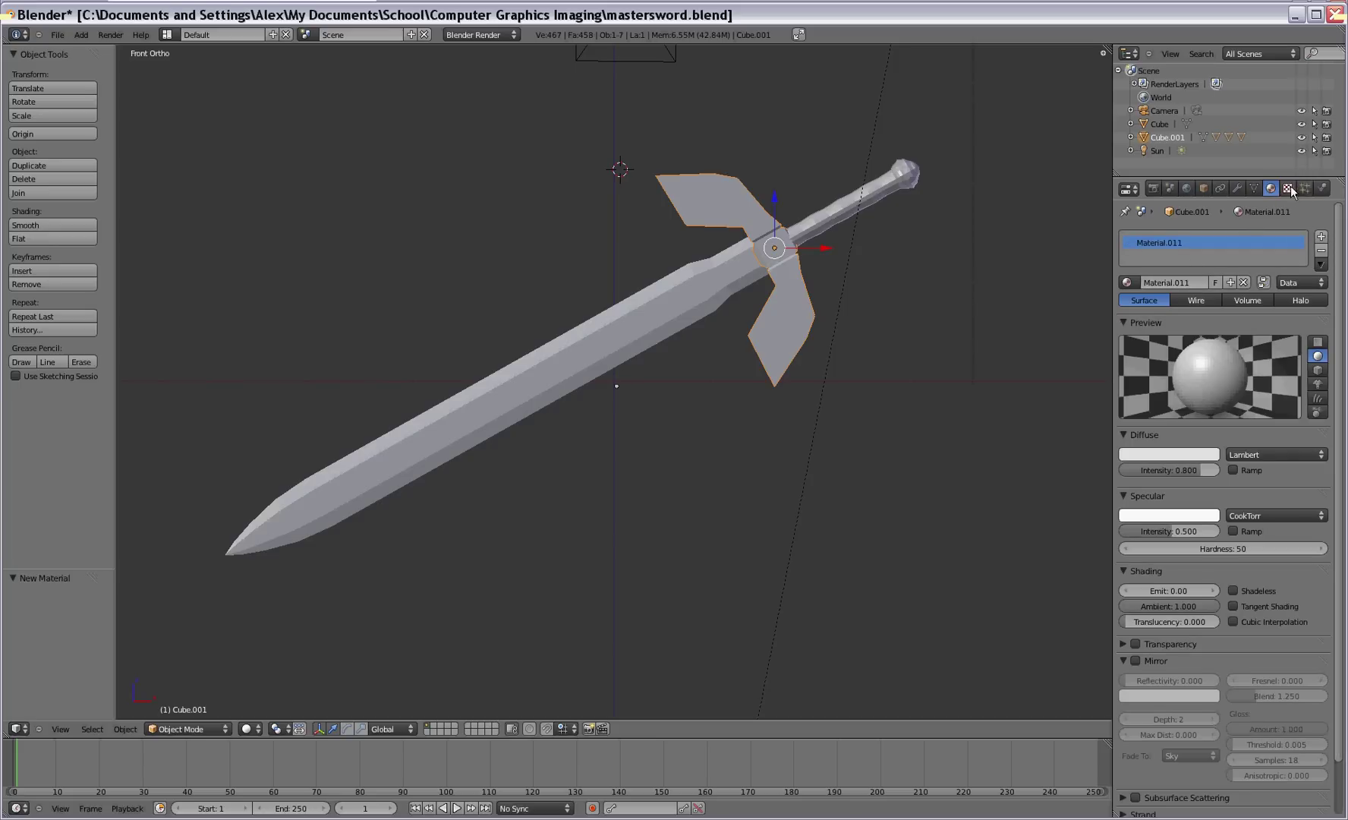
click(1288, 187)
click(1187, 319)
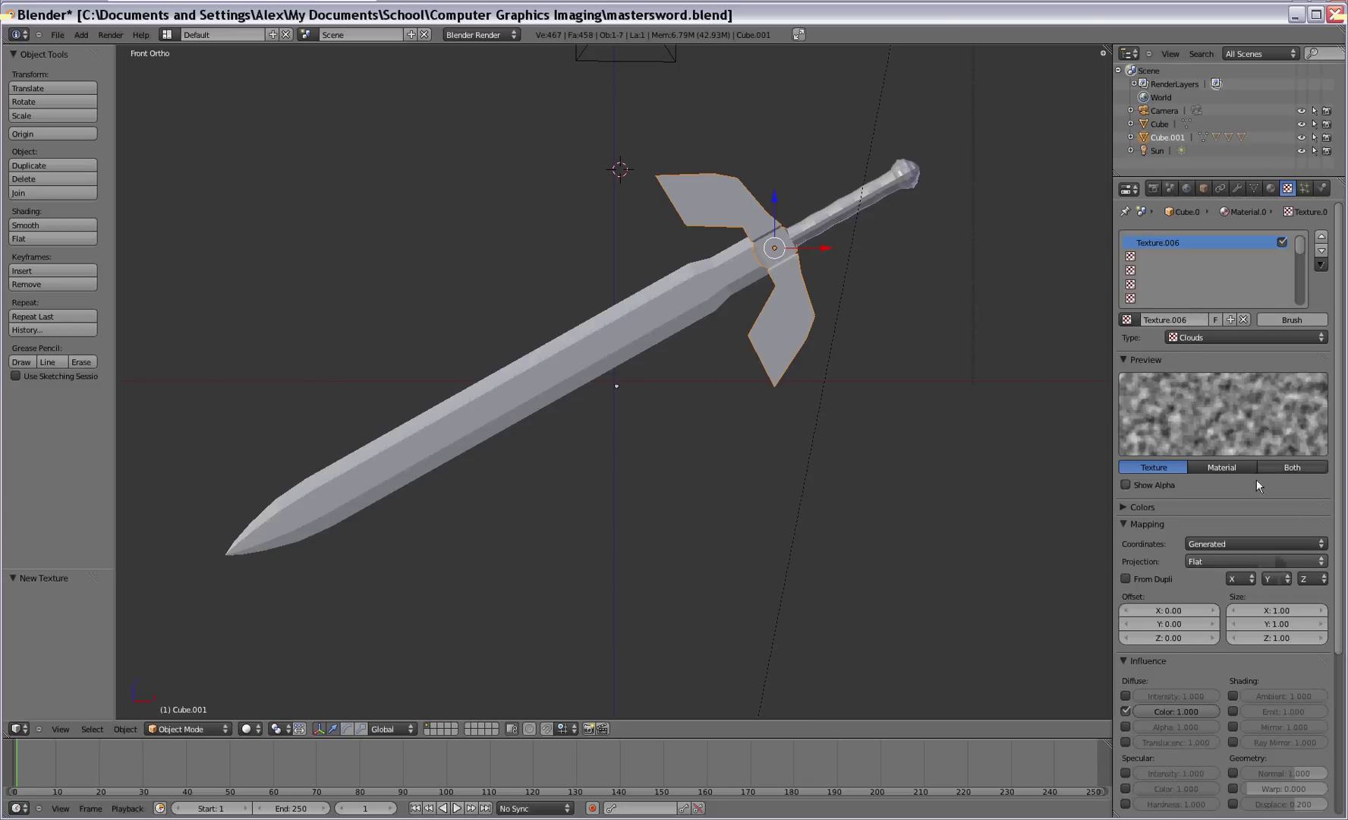
click(1220, 338)
click(1196, 243)
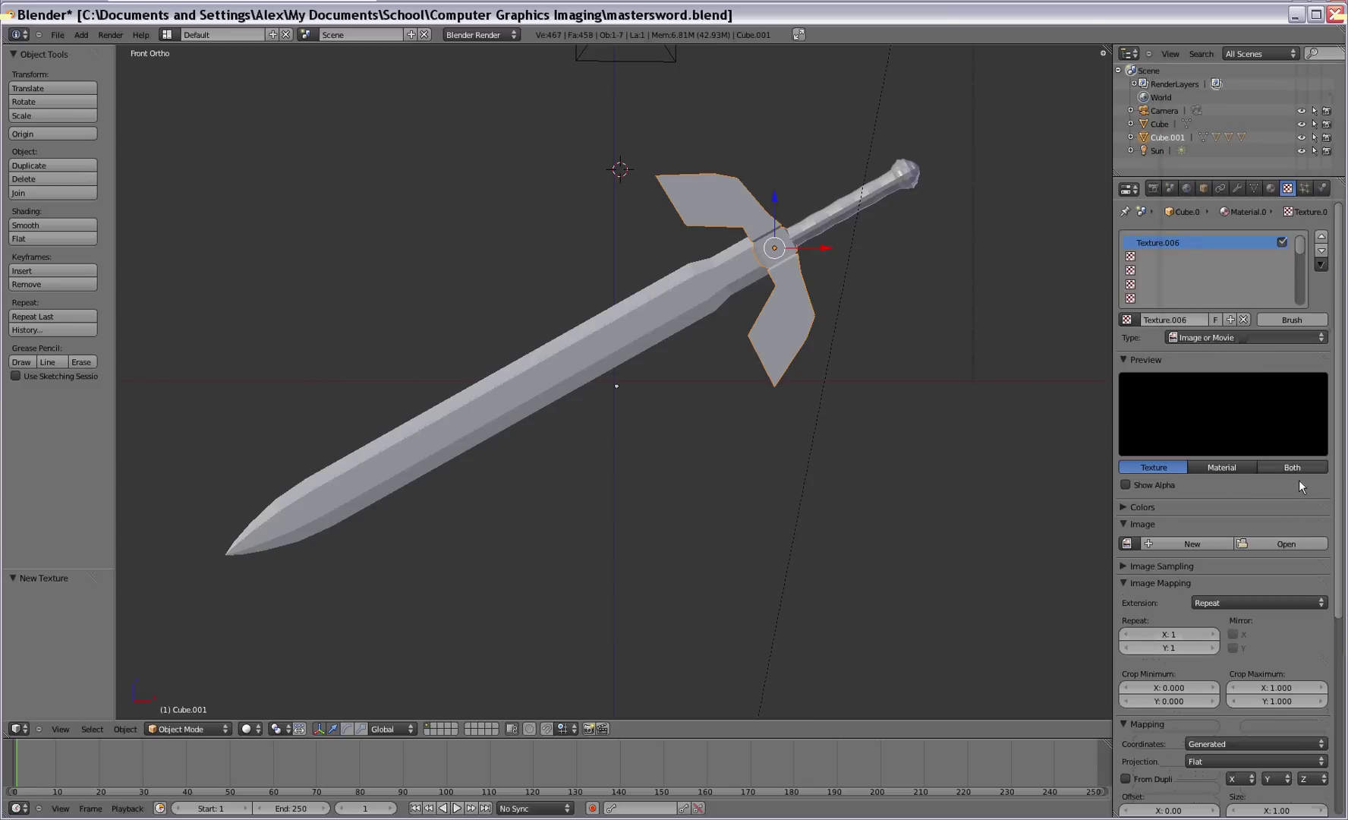
Load bluehilt.jpg from Blender Textures and render the sword to check the crossguard.
click(1286, 543)
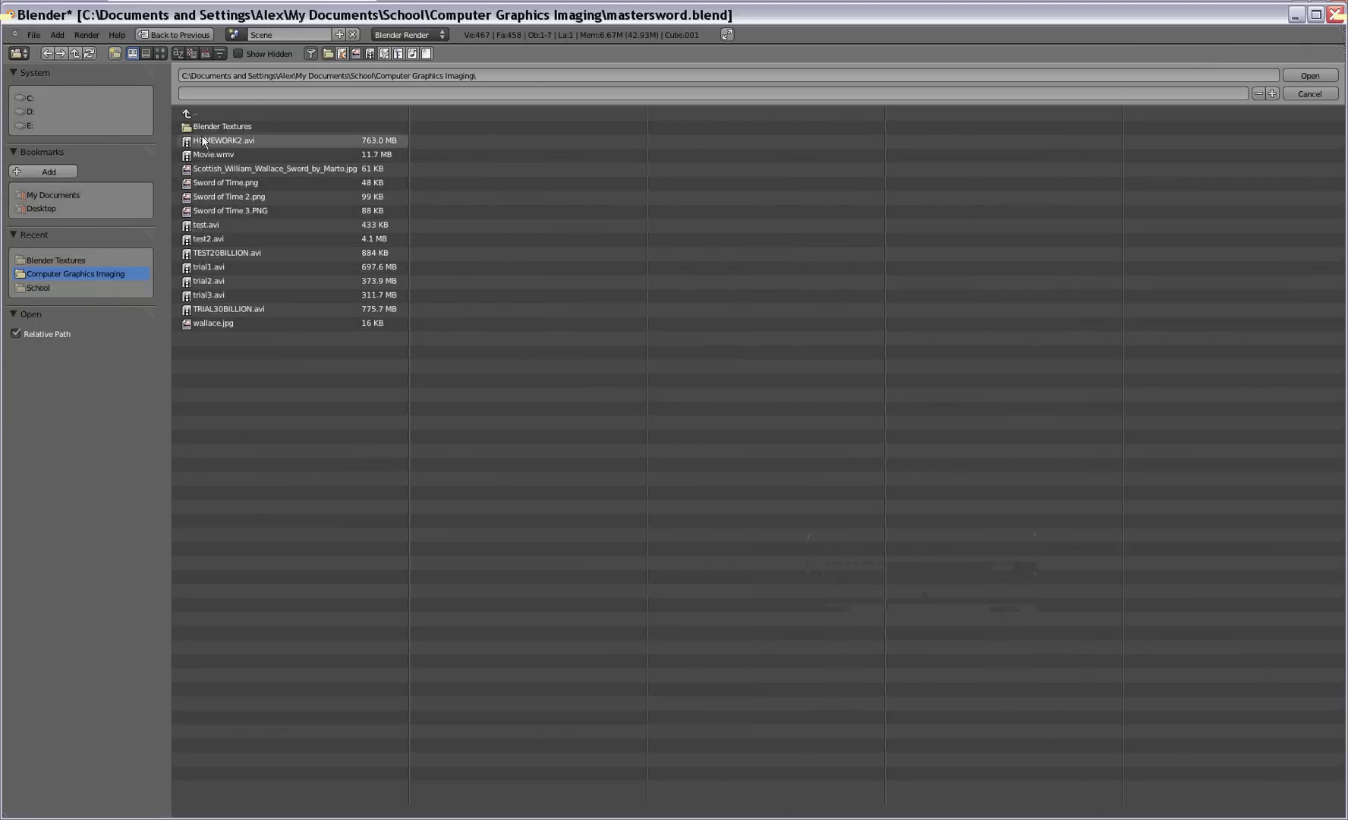
click(206, 126)
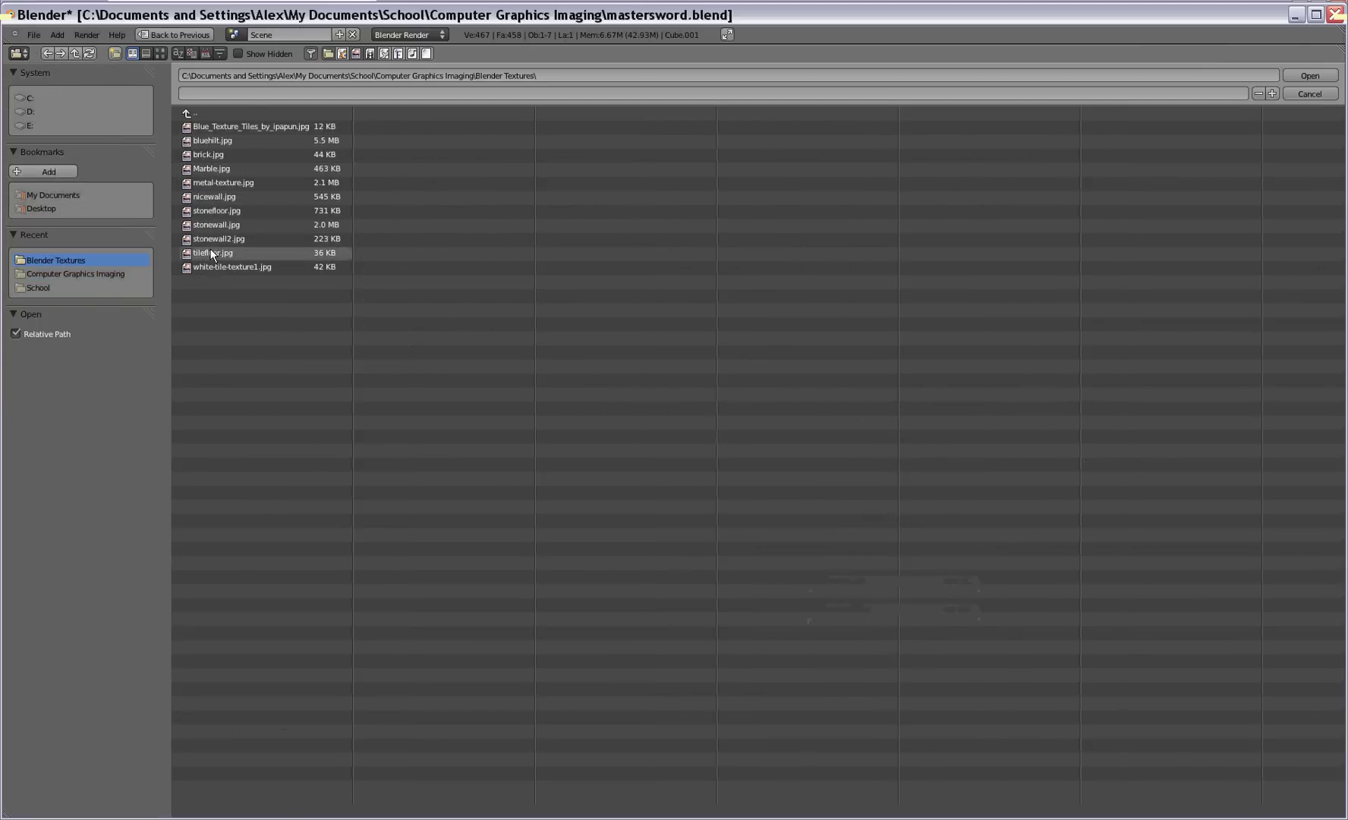
click(202, 142)
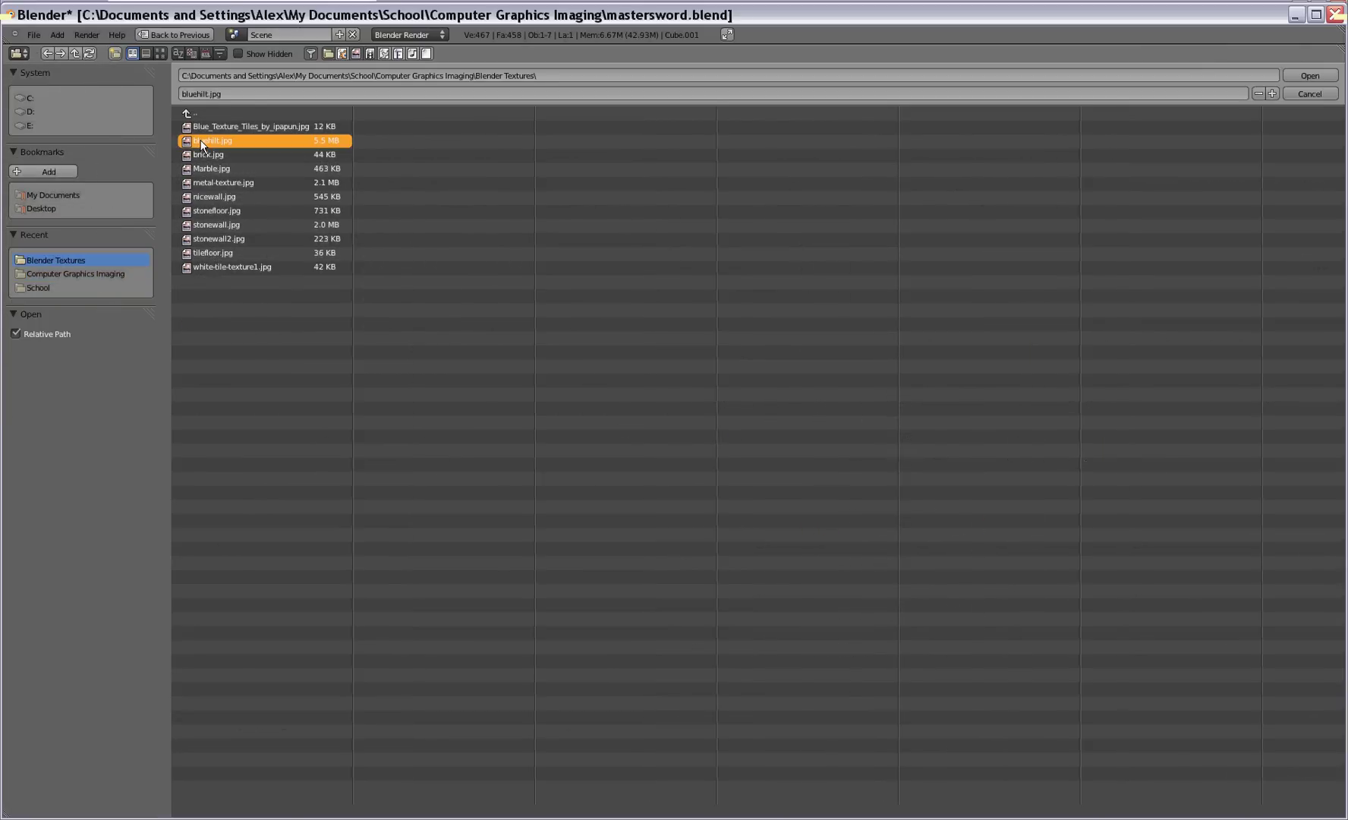
double_click(202, 143)
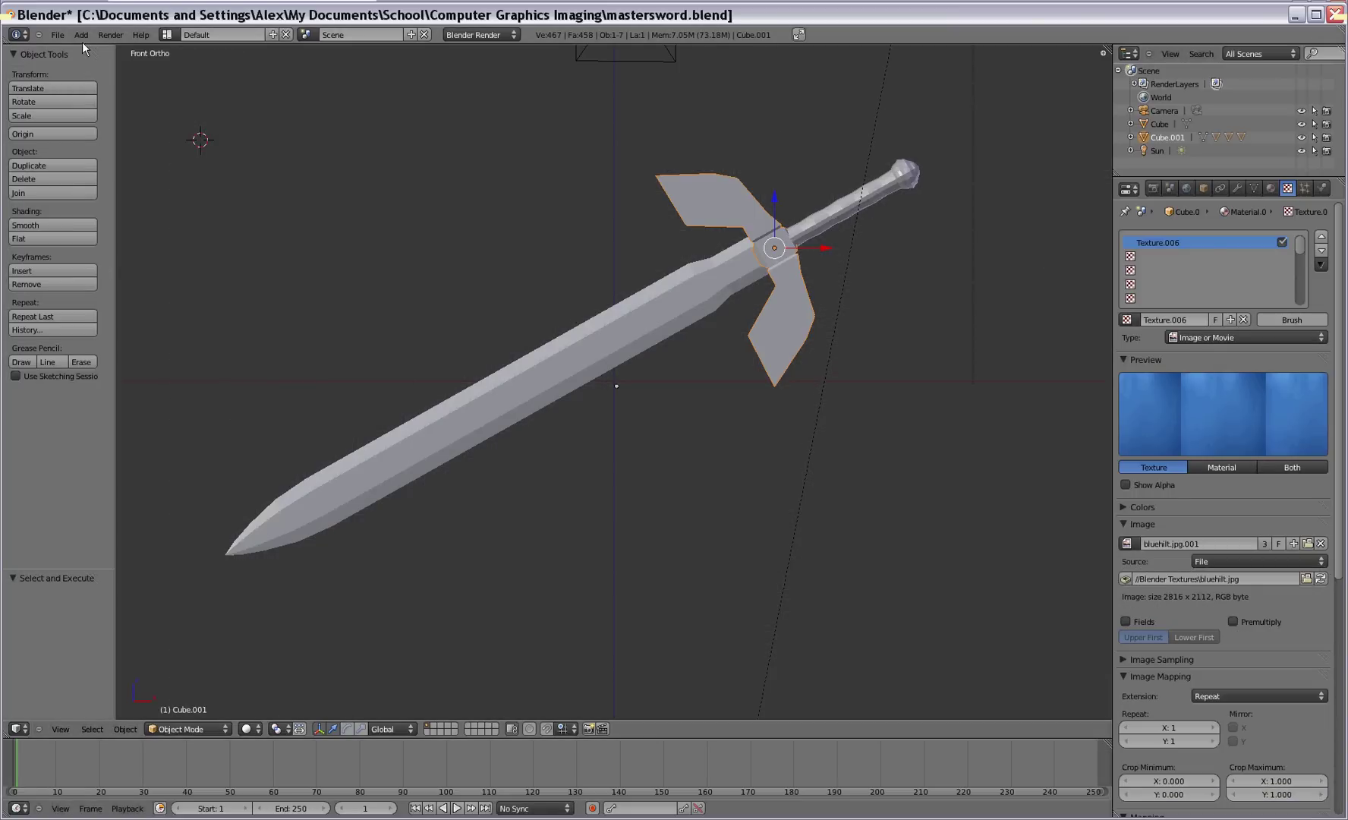
click(110, 35)
click(119, 46)
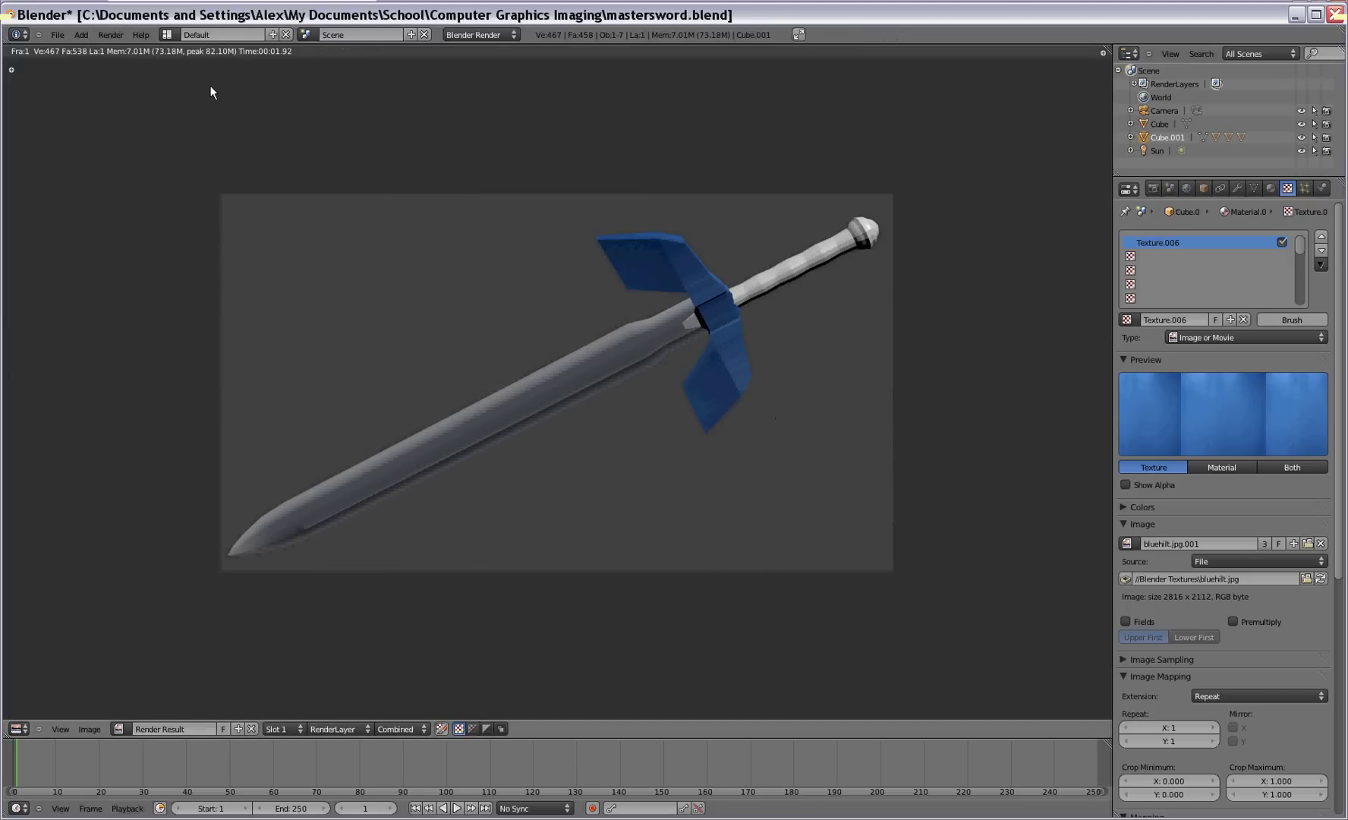
Set the bluehilt.jpg texture's mapping projection to Cube and re-render the sword.
key(Escape)
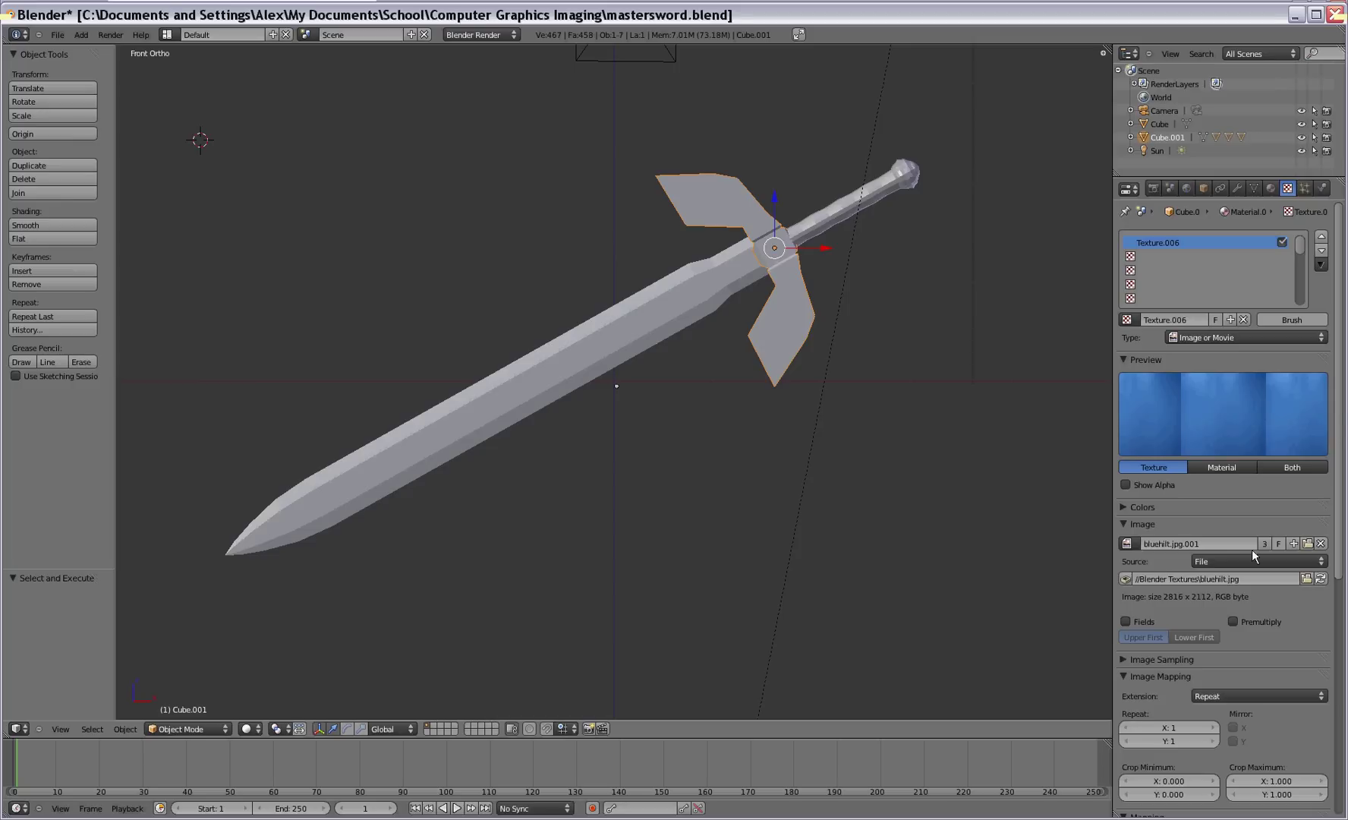
scroll(1332, 416, down, 1)
scroll(1207, 460, down, 8)
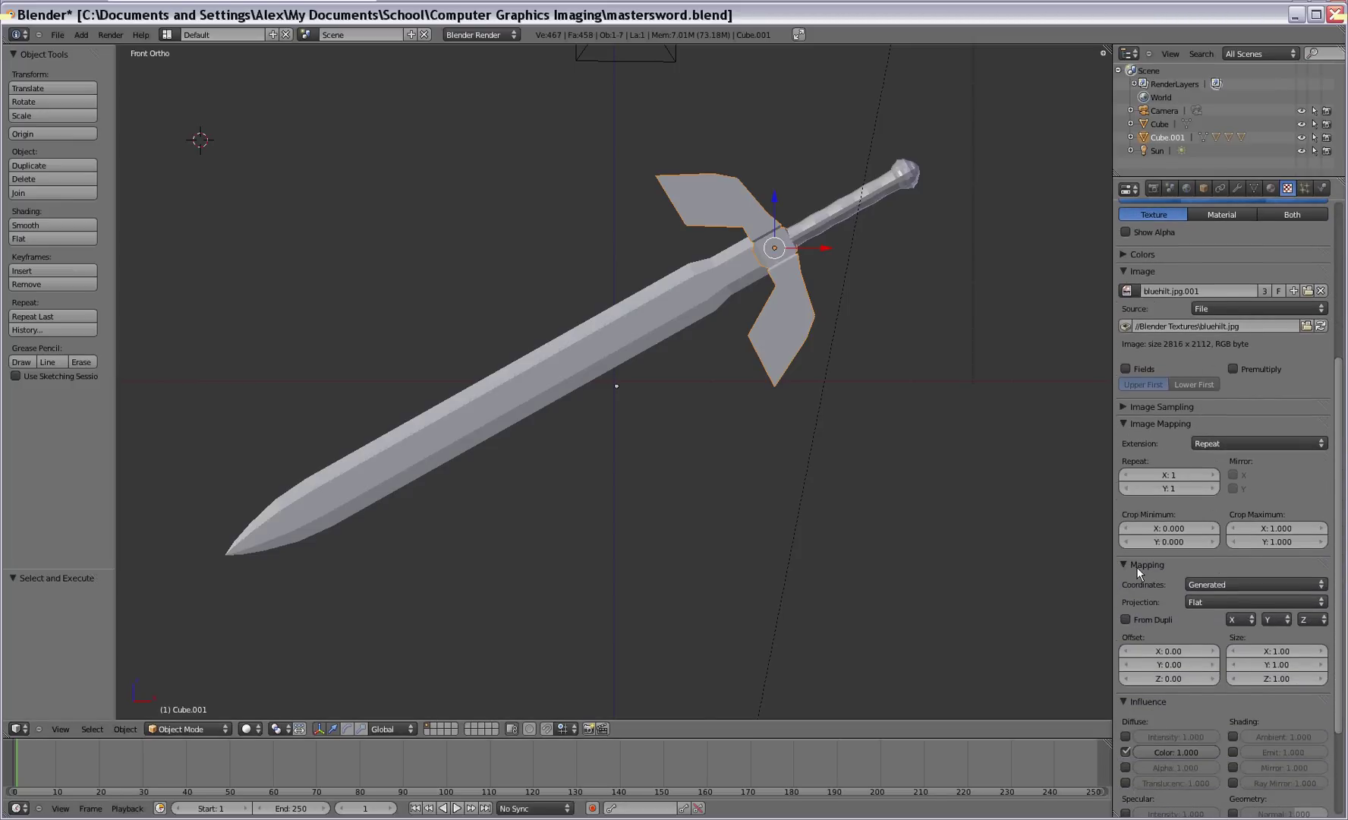
scroll(1156, 570, down, 1)
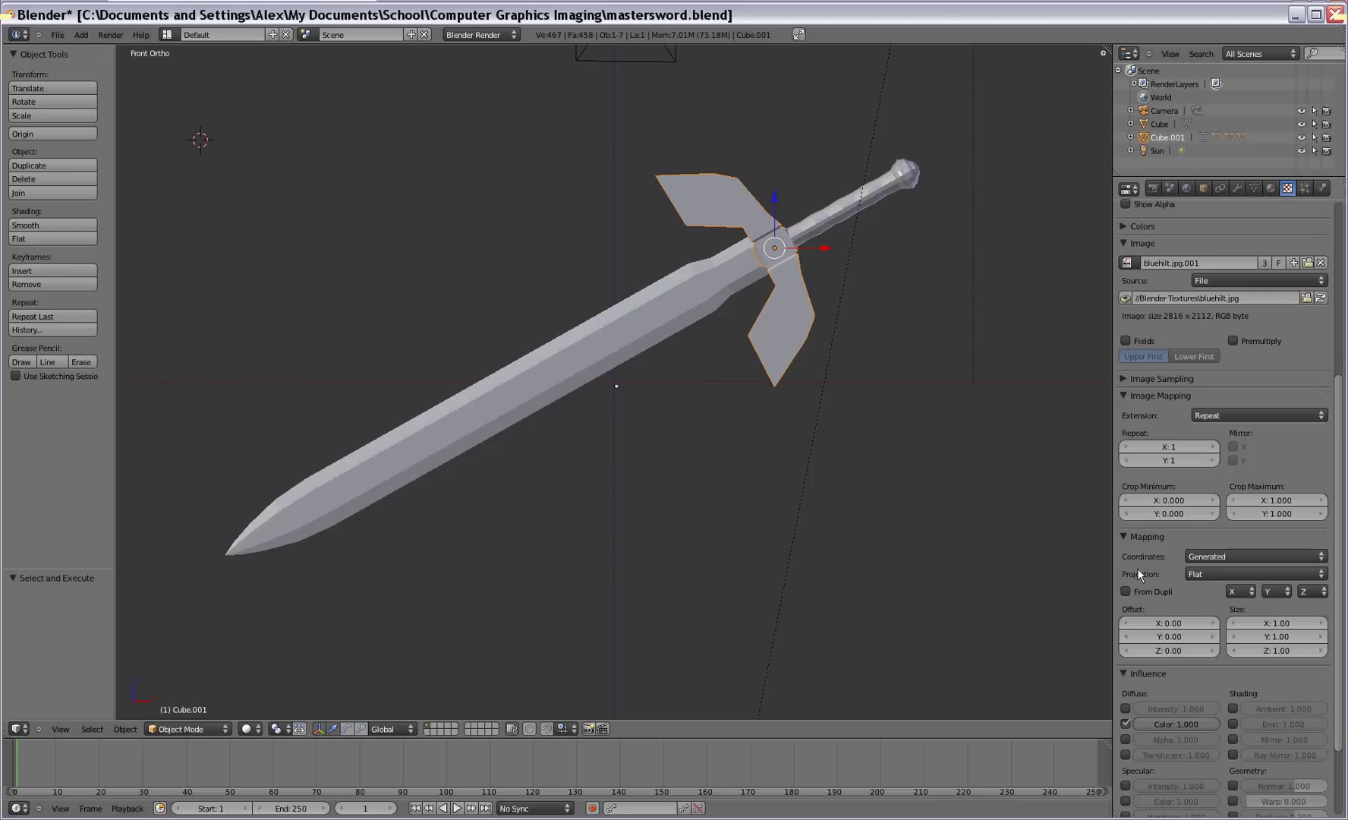
click(1234, 574)
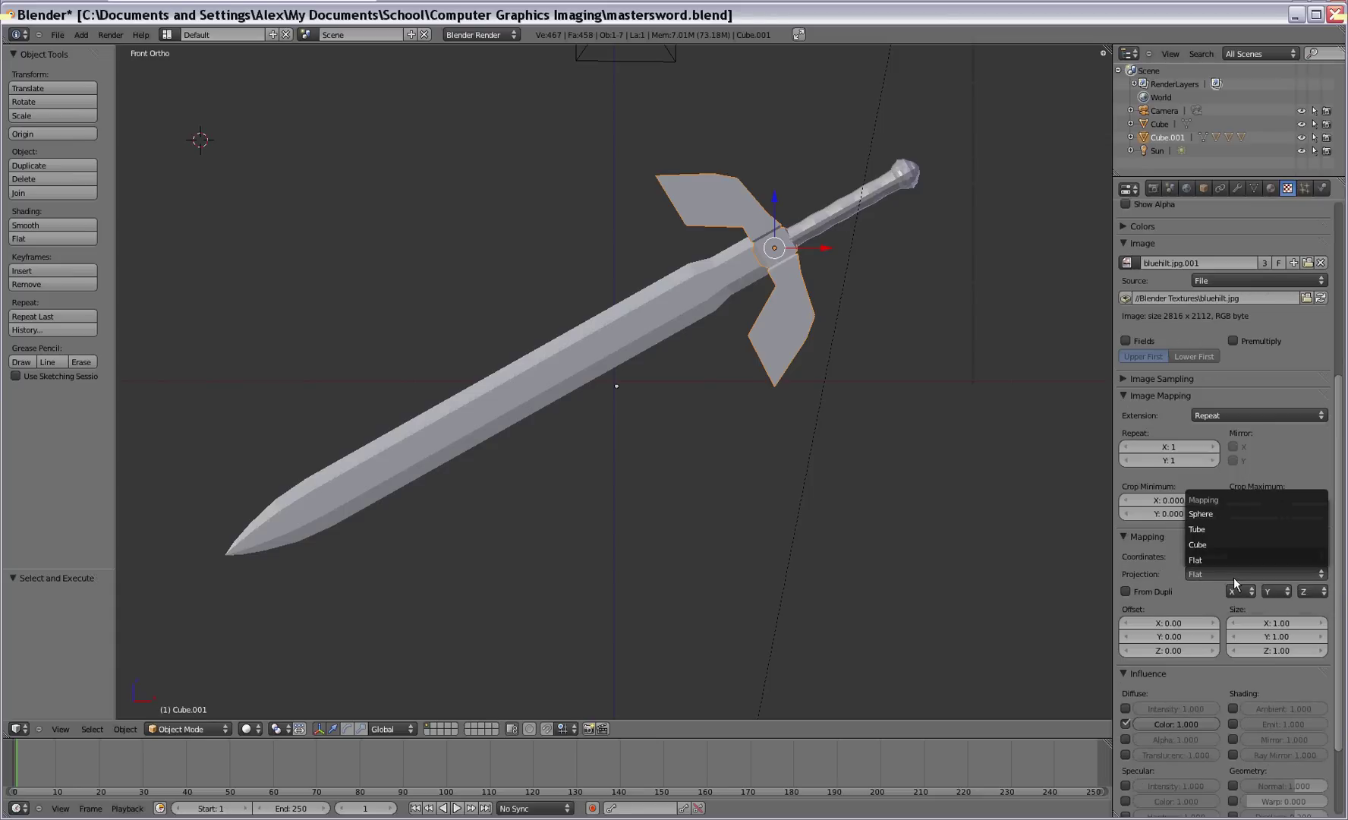
click(1233, 577)
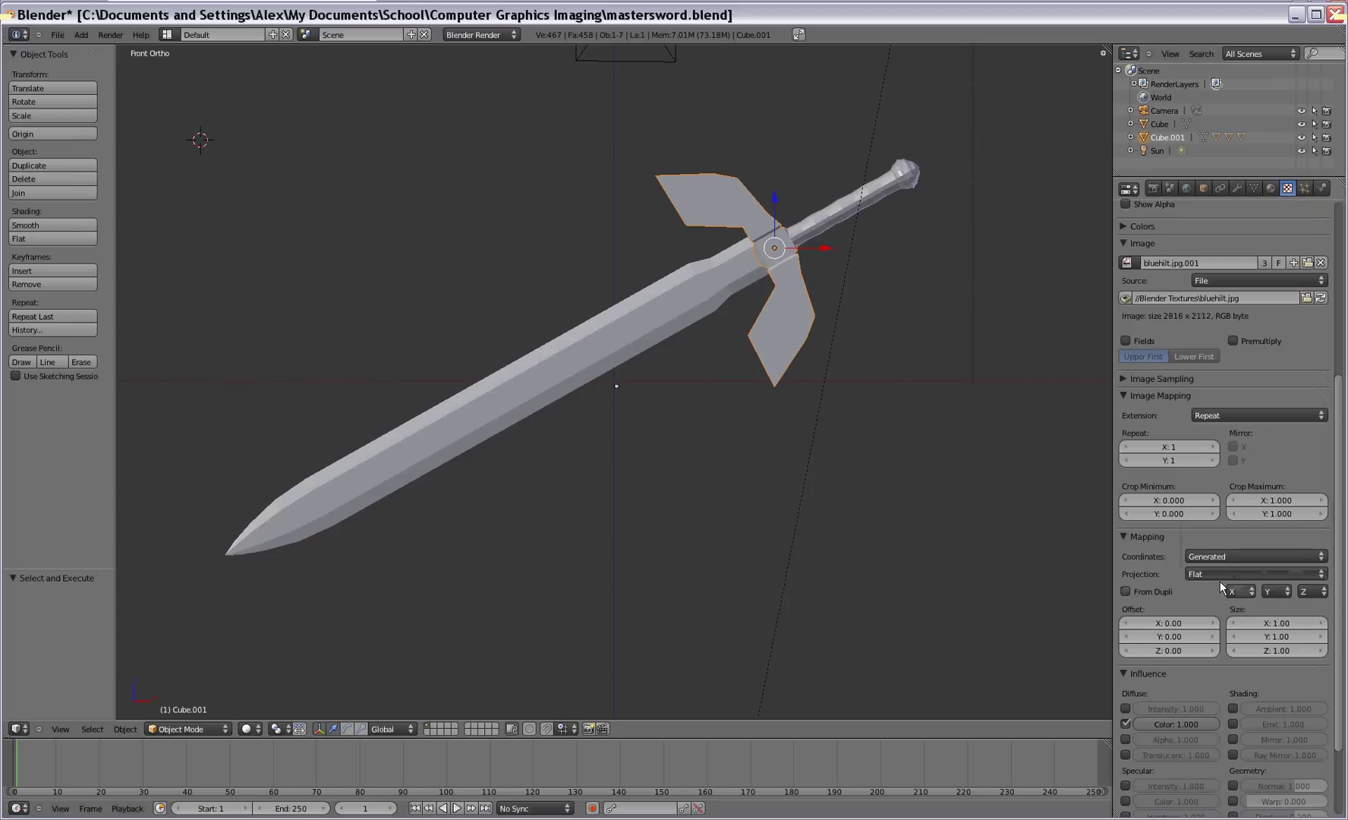
click(1219, 578)
click(1218, 543)
click(110, 35)
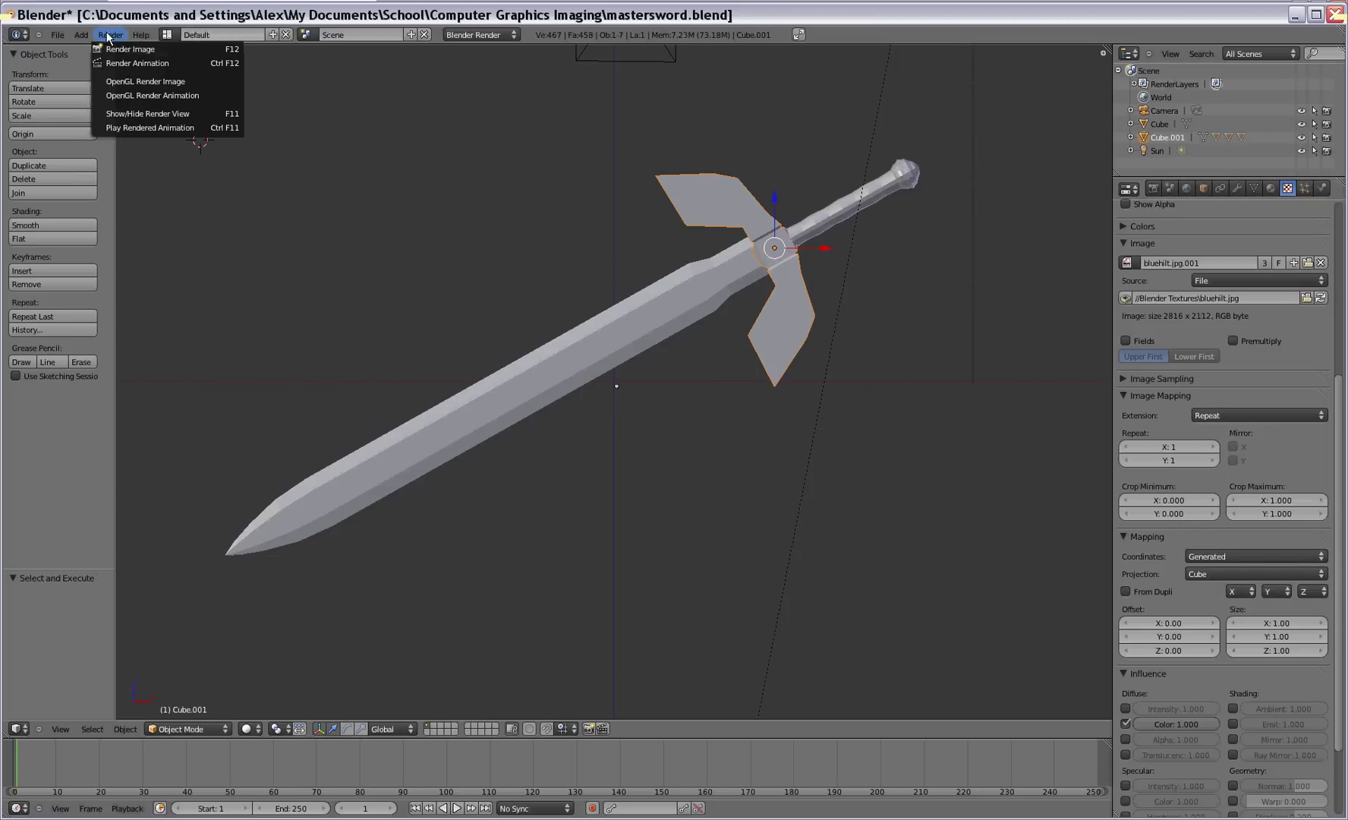
click(123, 49)
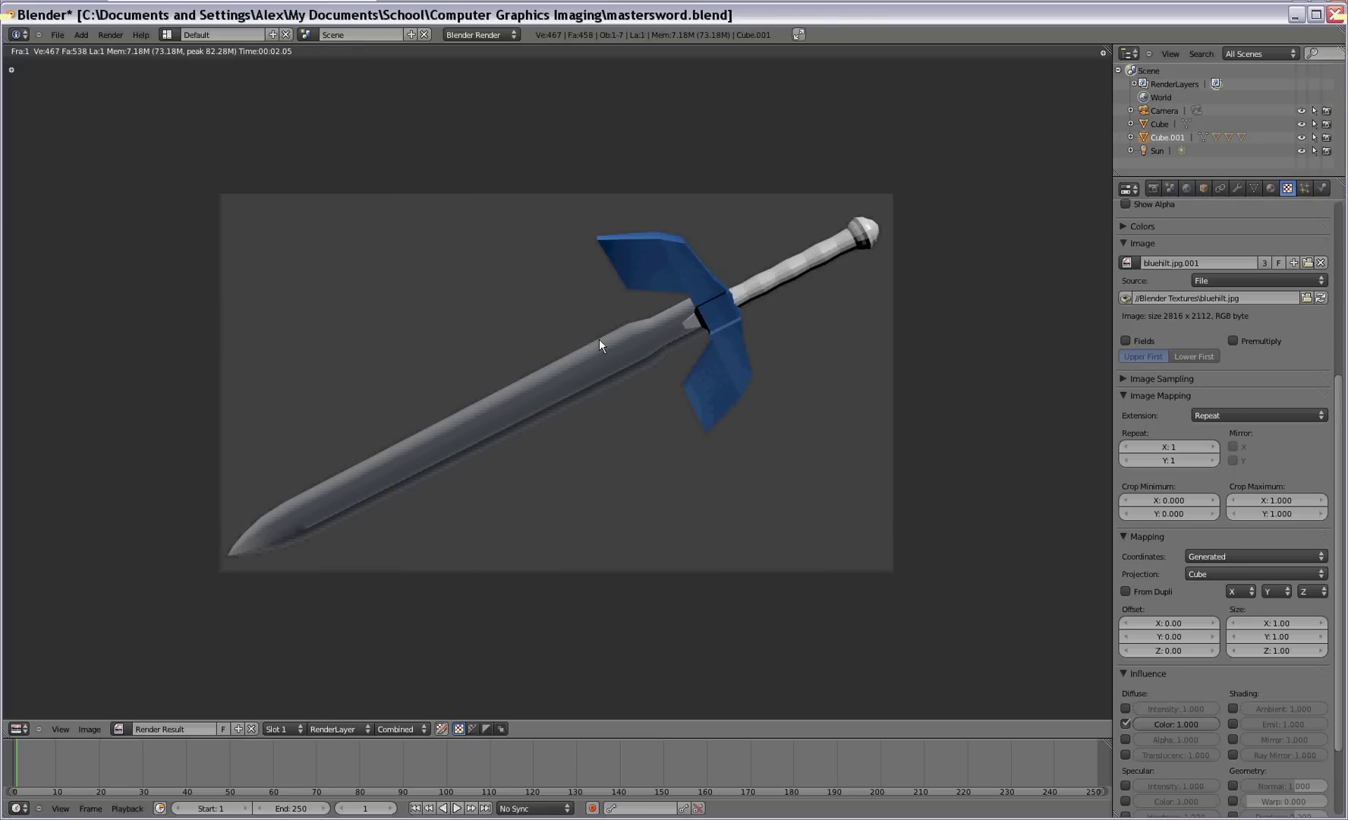
Rename the crossguard's texture to HILT.
key(Escape)
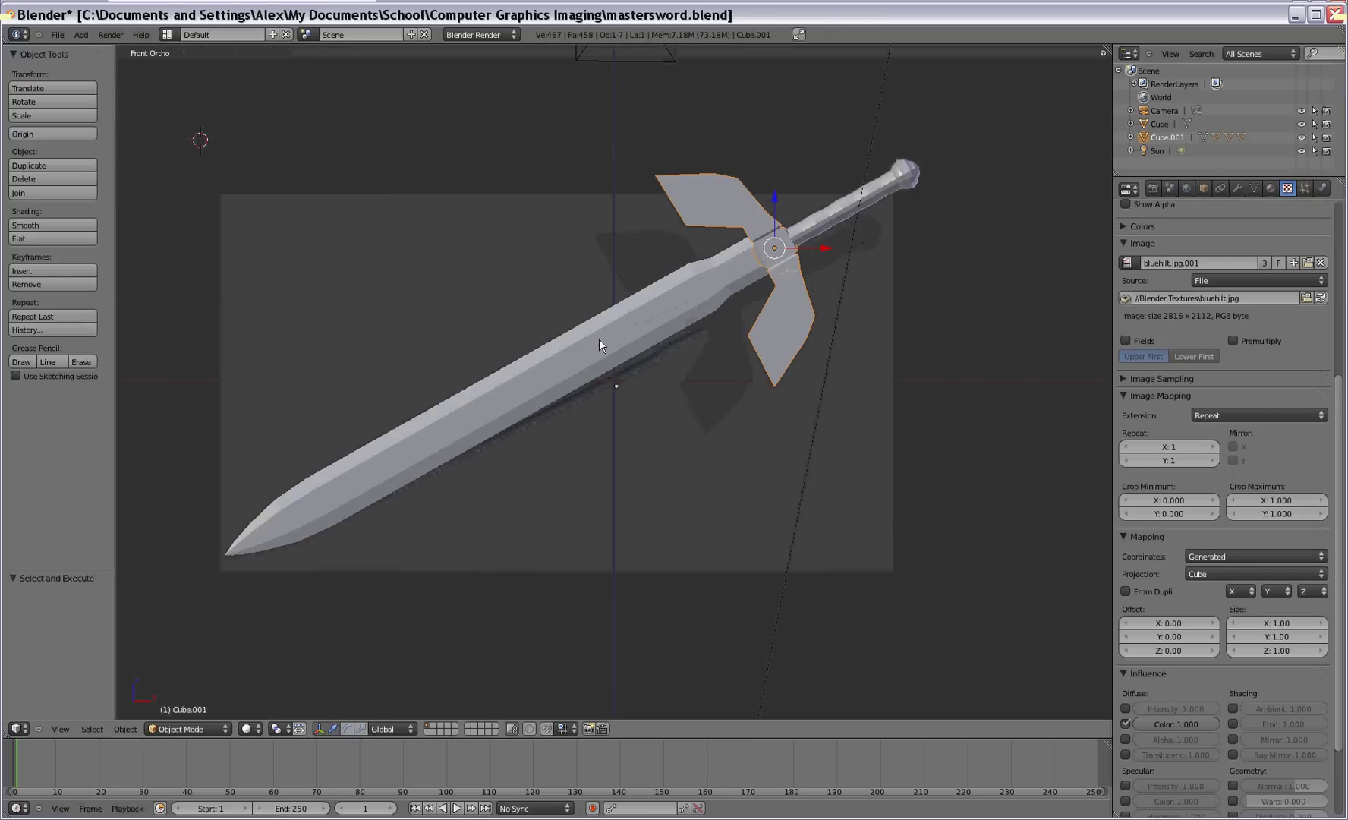
scroll(1291, 448, up, 8)
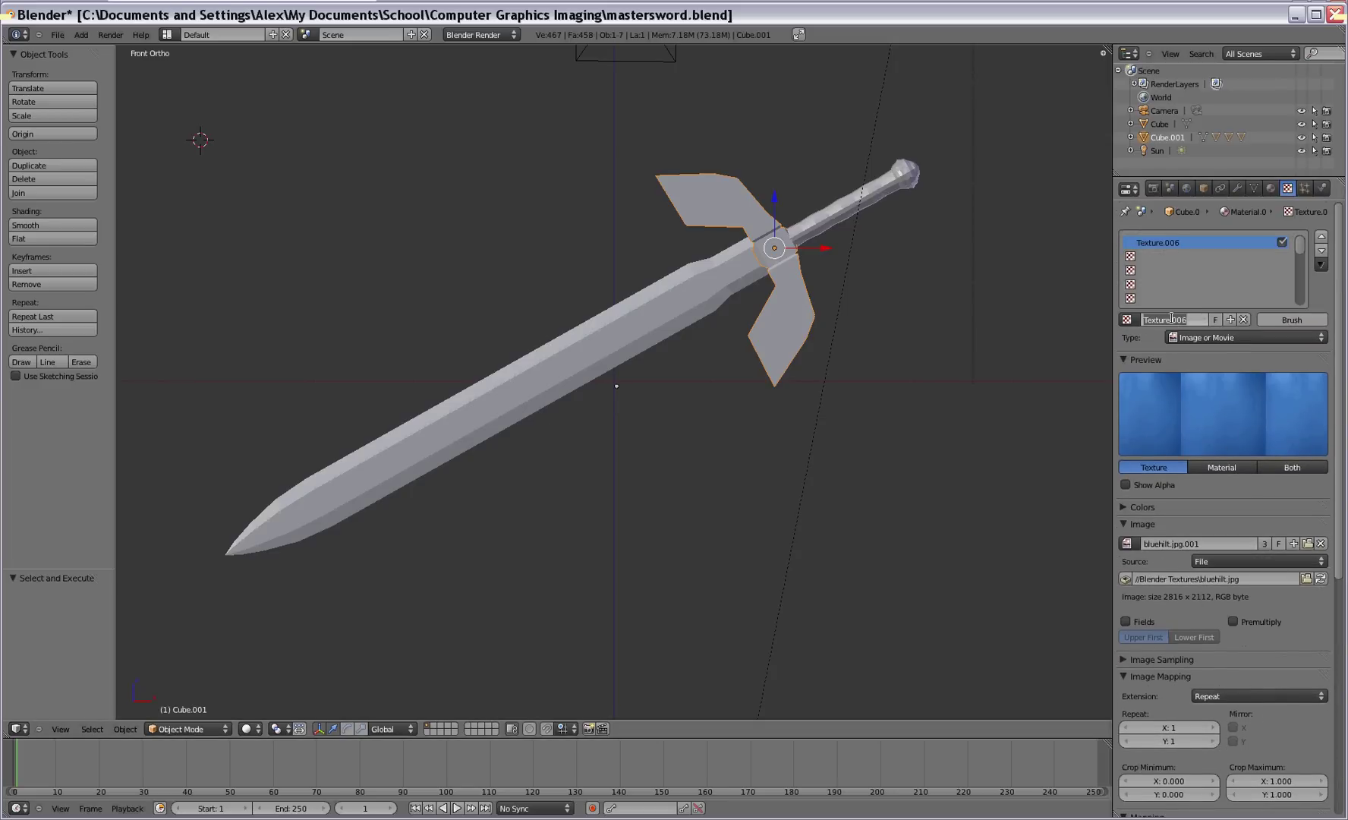
text(HILT)
key(Return)
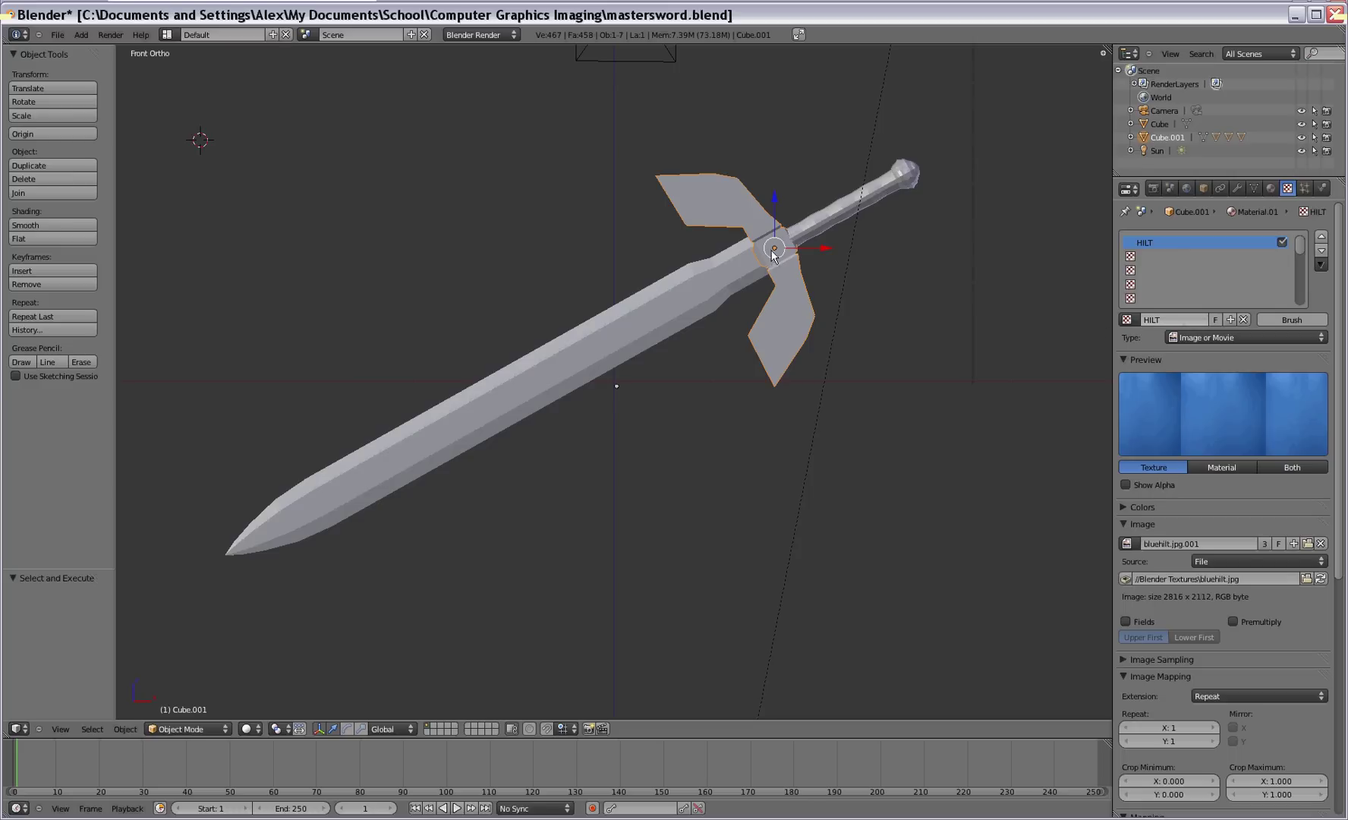
Give the handle a new material and reuse the existing HILT texture on it.
right_click(871, 199)
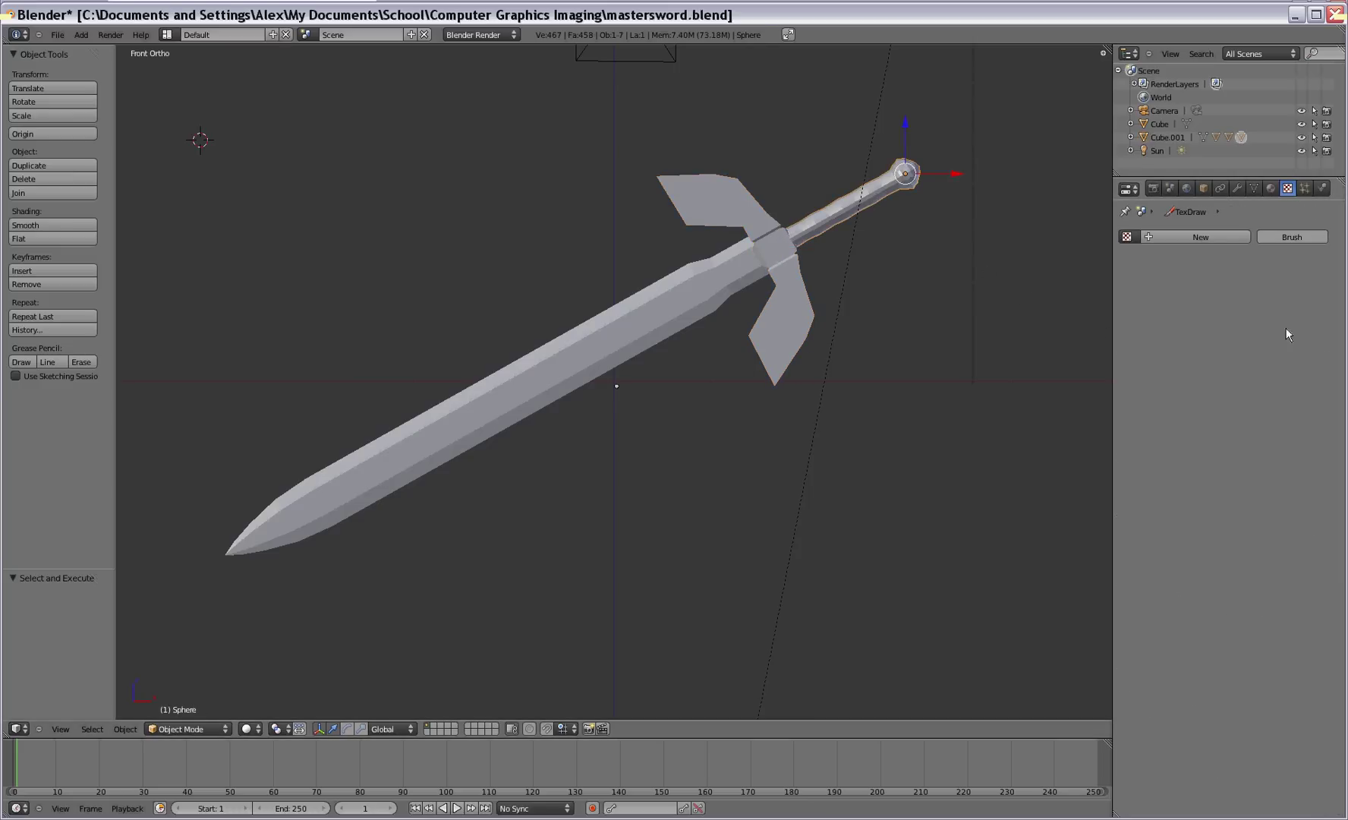
click(1271, 188)
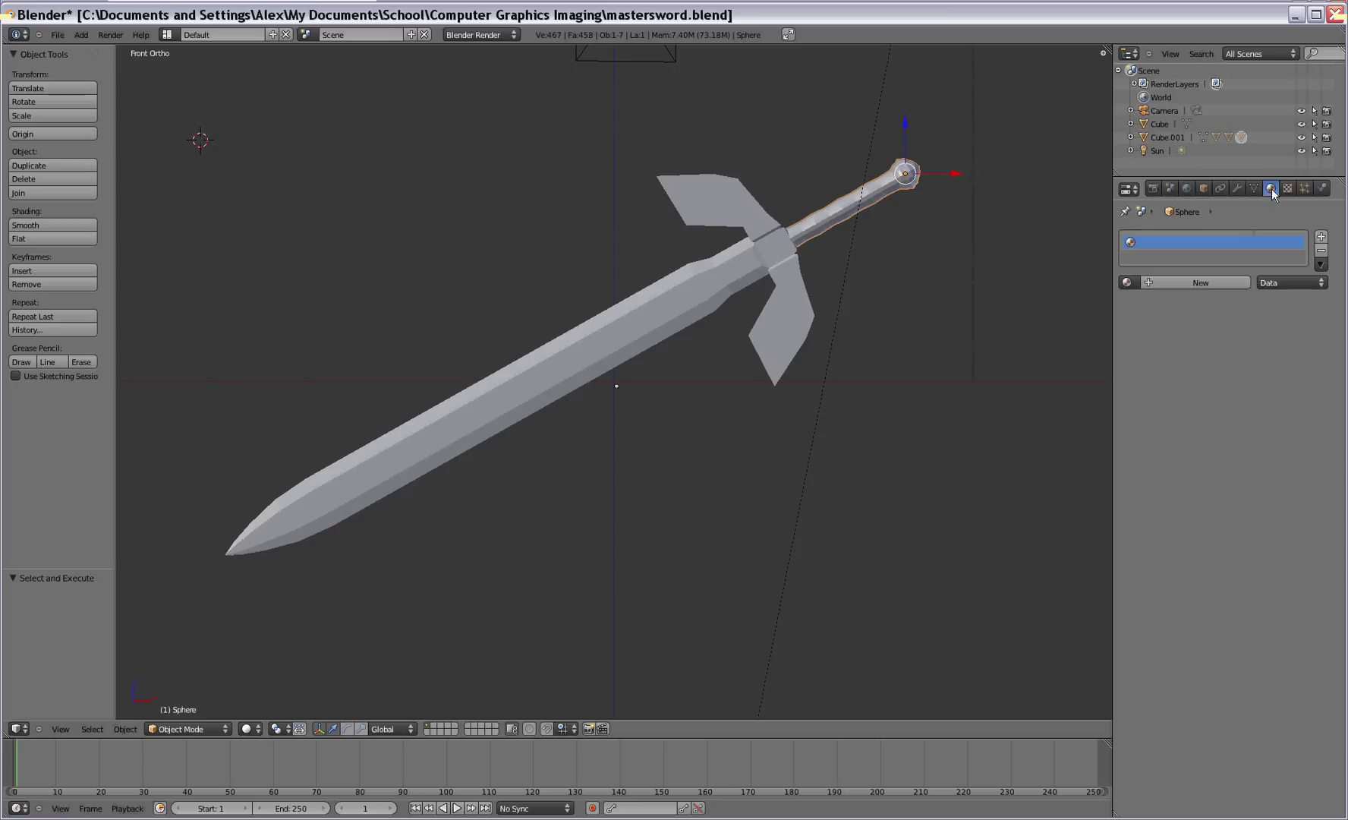
click(1197, 280)
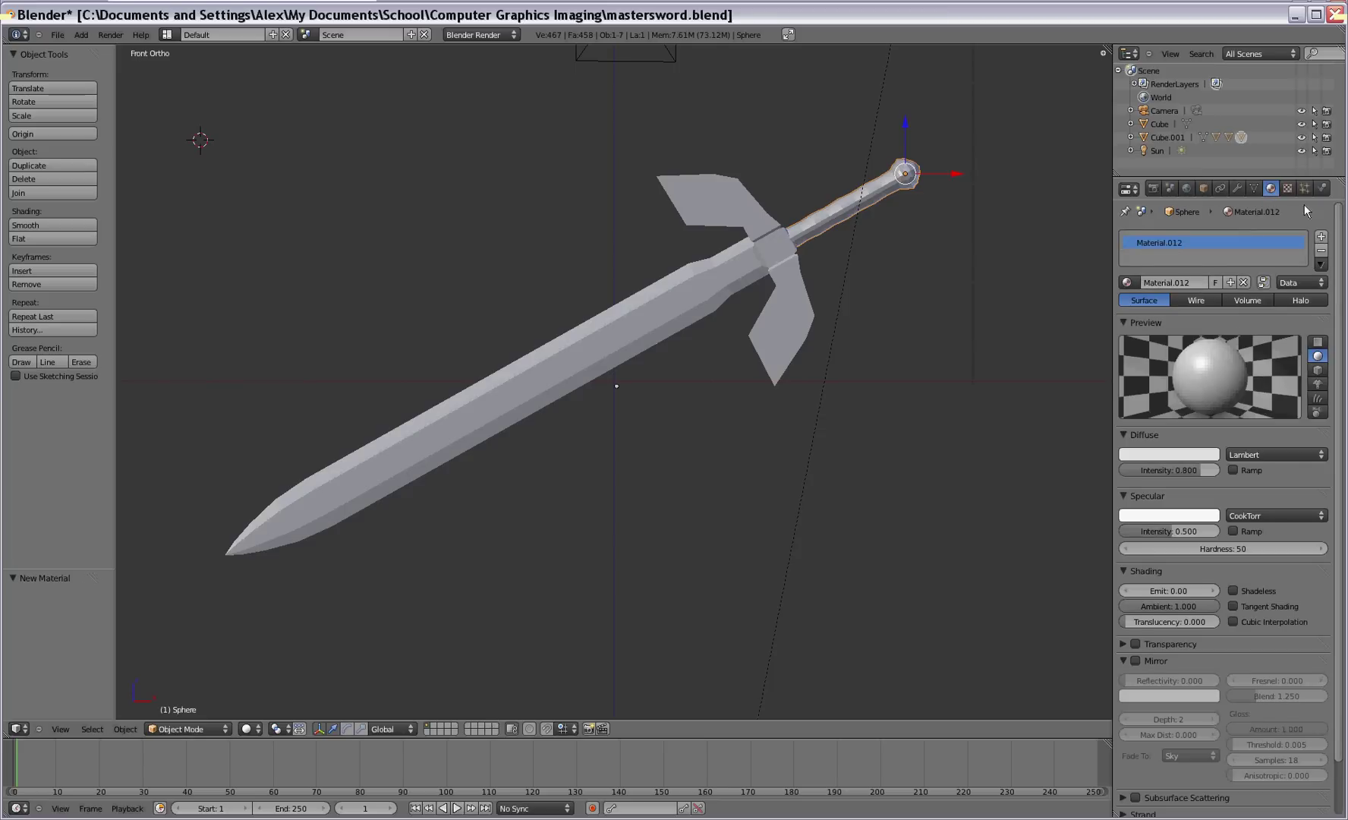
click(1286, 189)
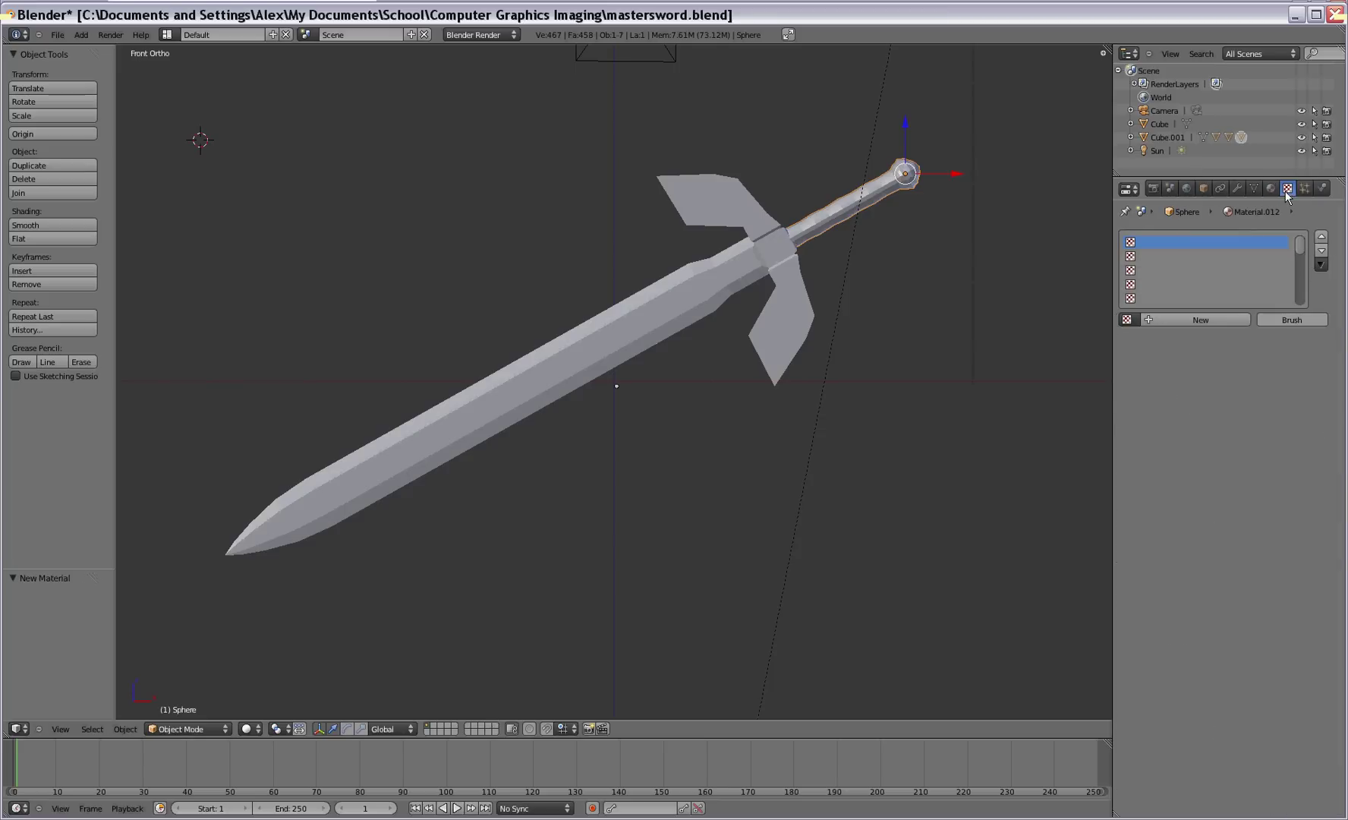
click(1183, 319)
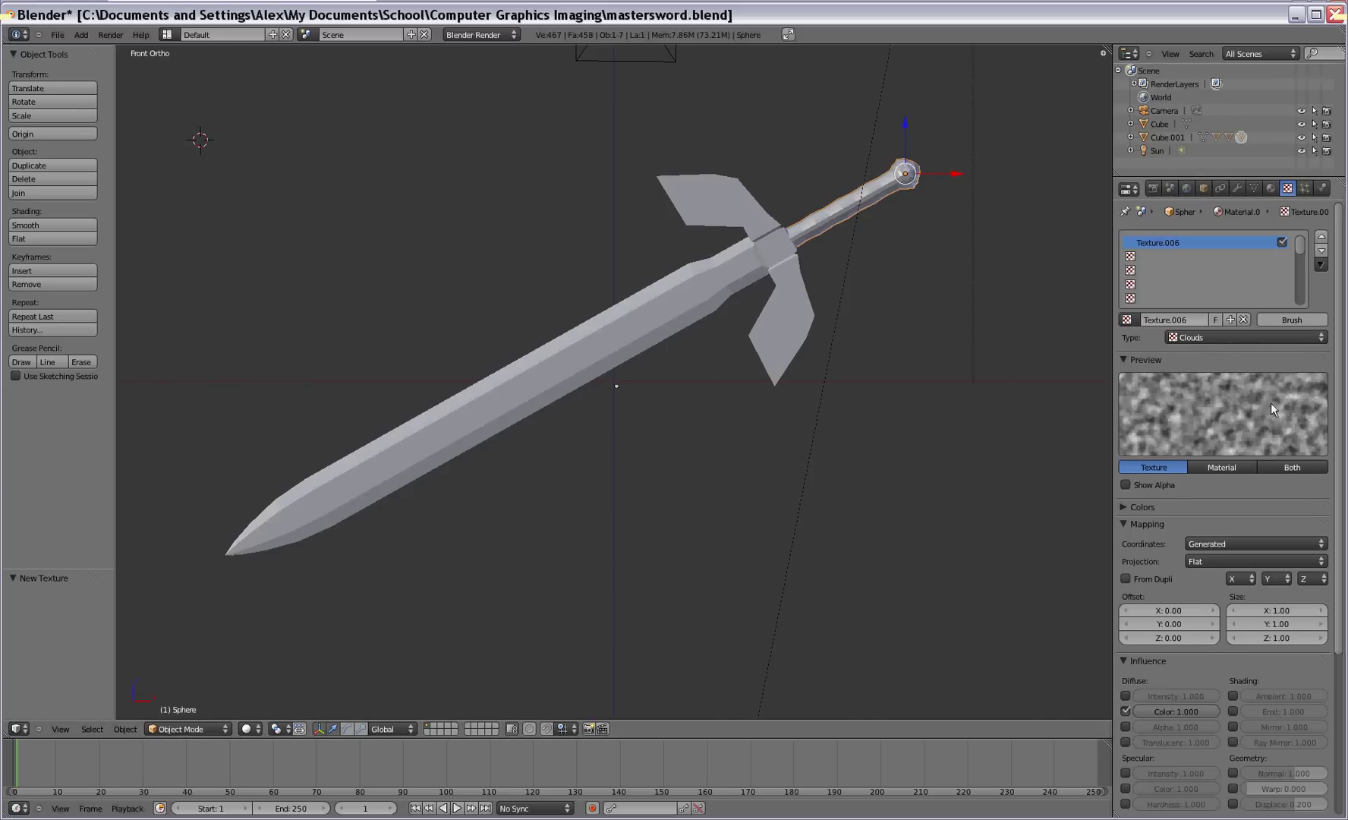
click(1128, 321)
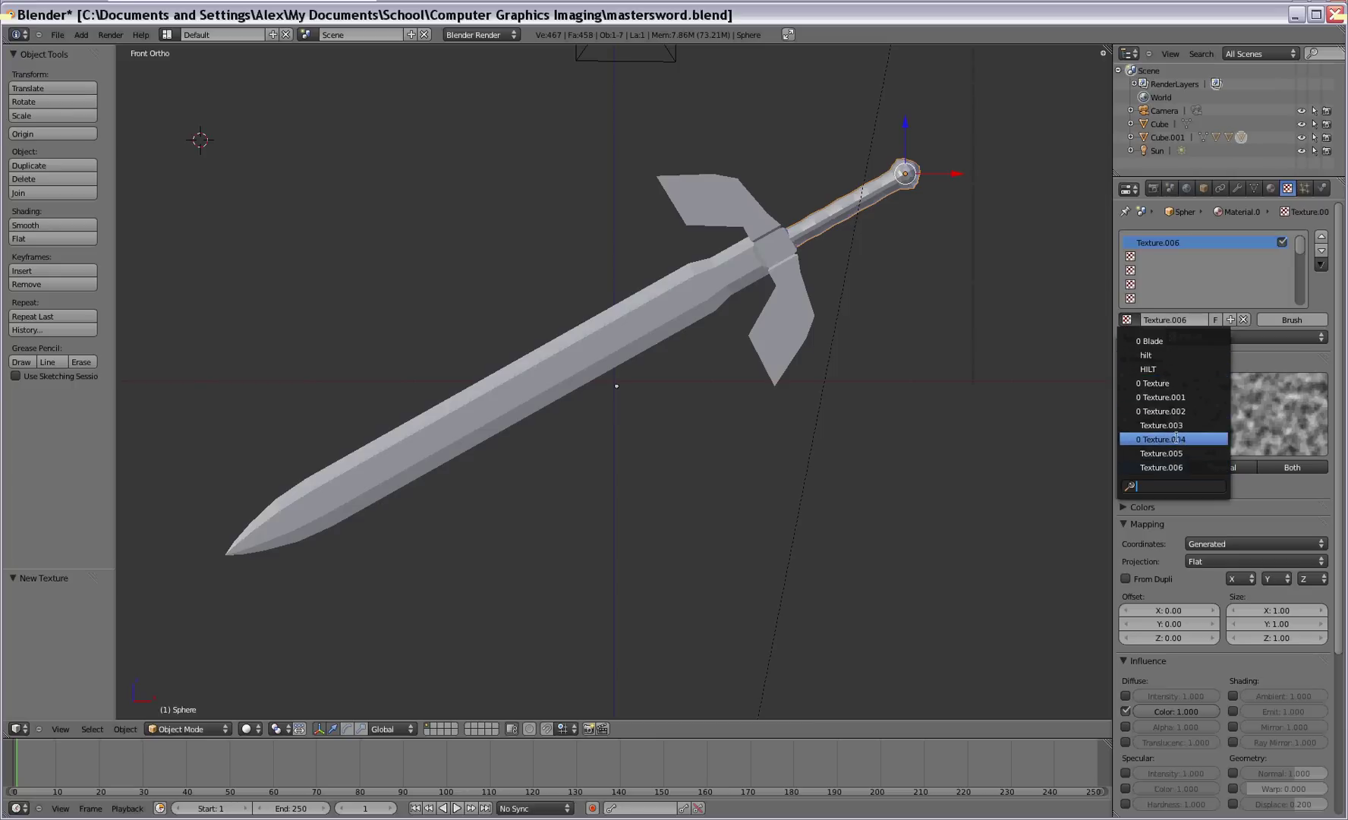
click(1170, 367)
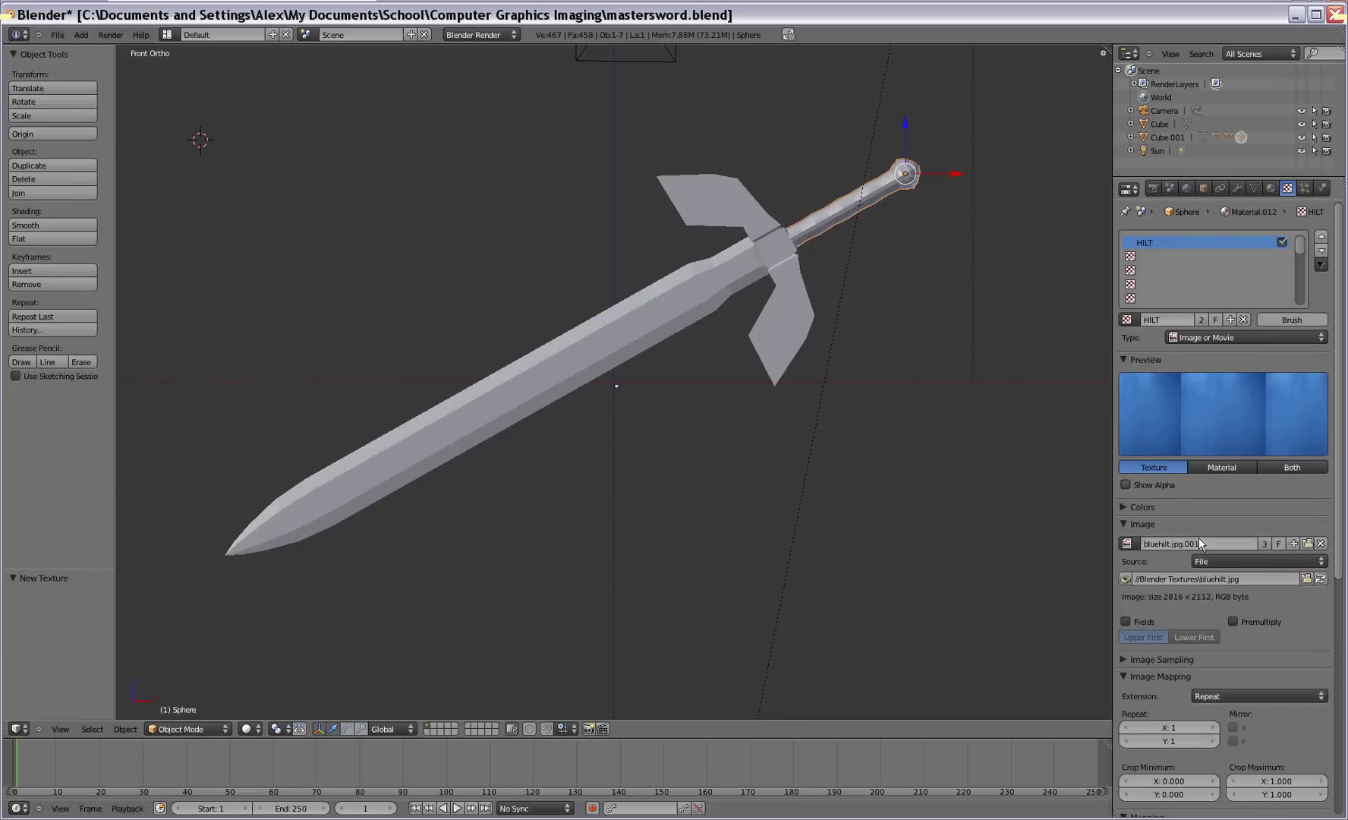
Render the sword to confirm the blue handle, and select the guard piece.
click(118, 37)
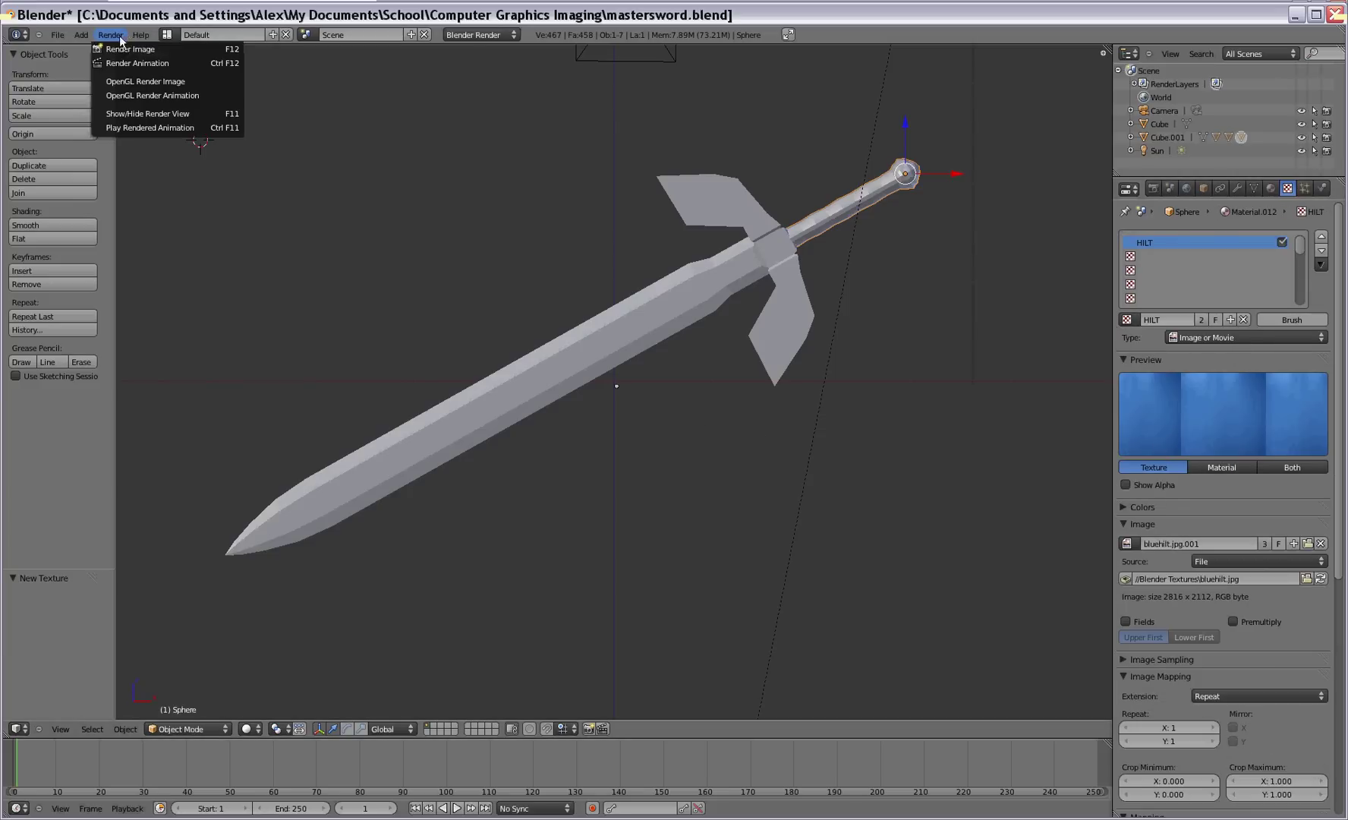
click(121, 49)
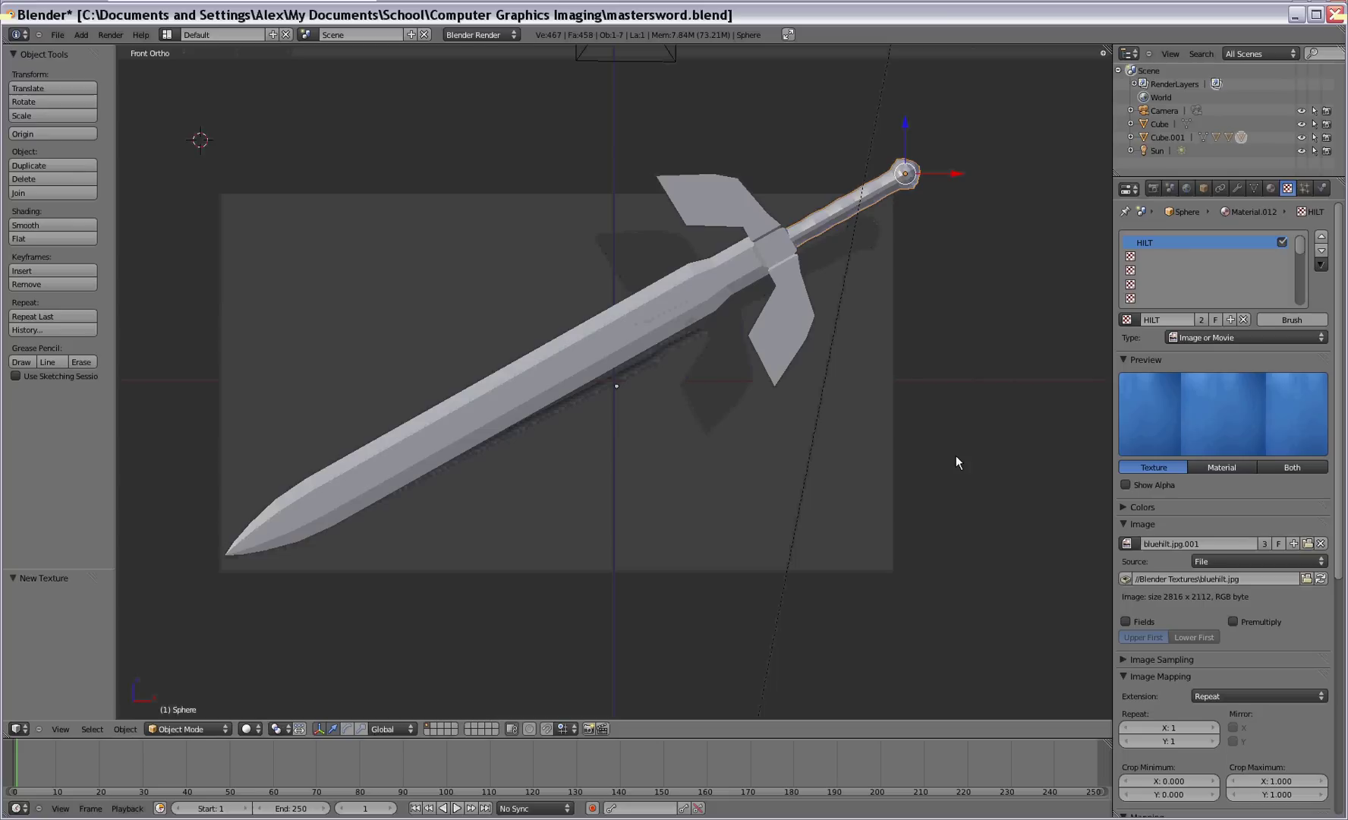
right_click(753, 258)
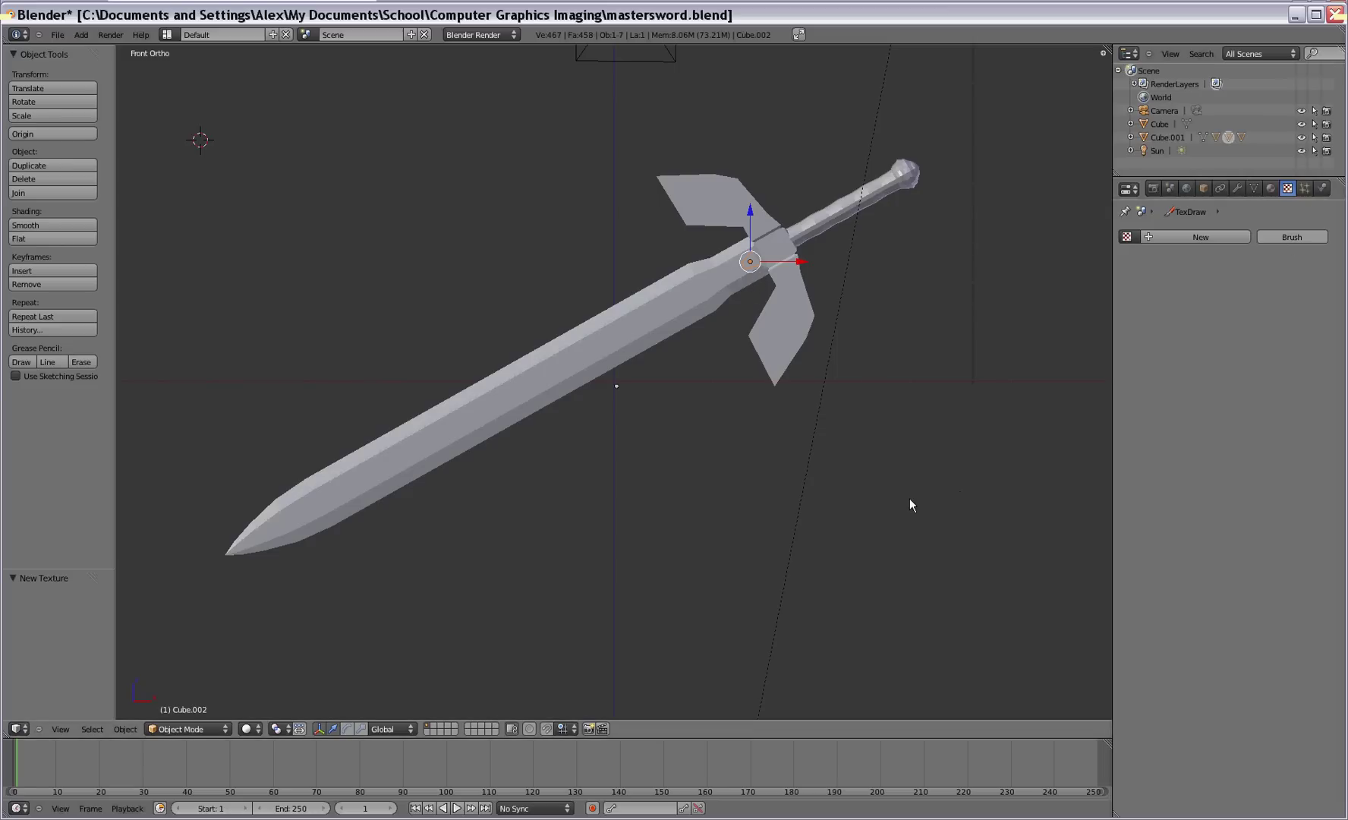
Create a new material for the guard gem with a yellow diffuse colour.
click(1272, 189)
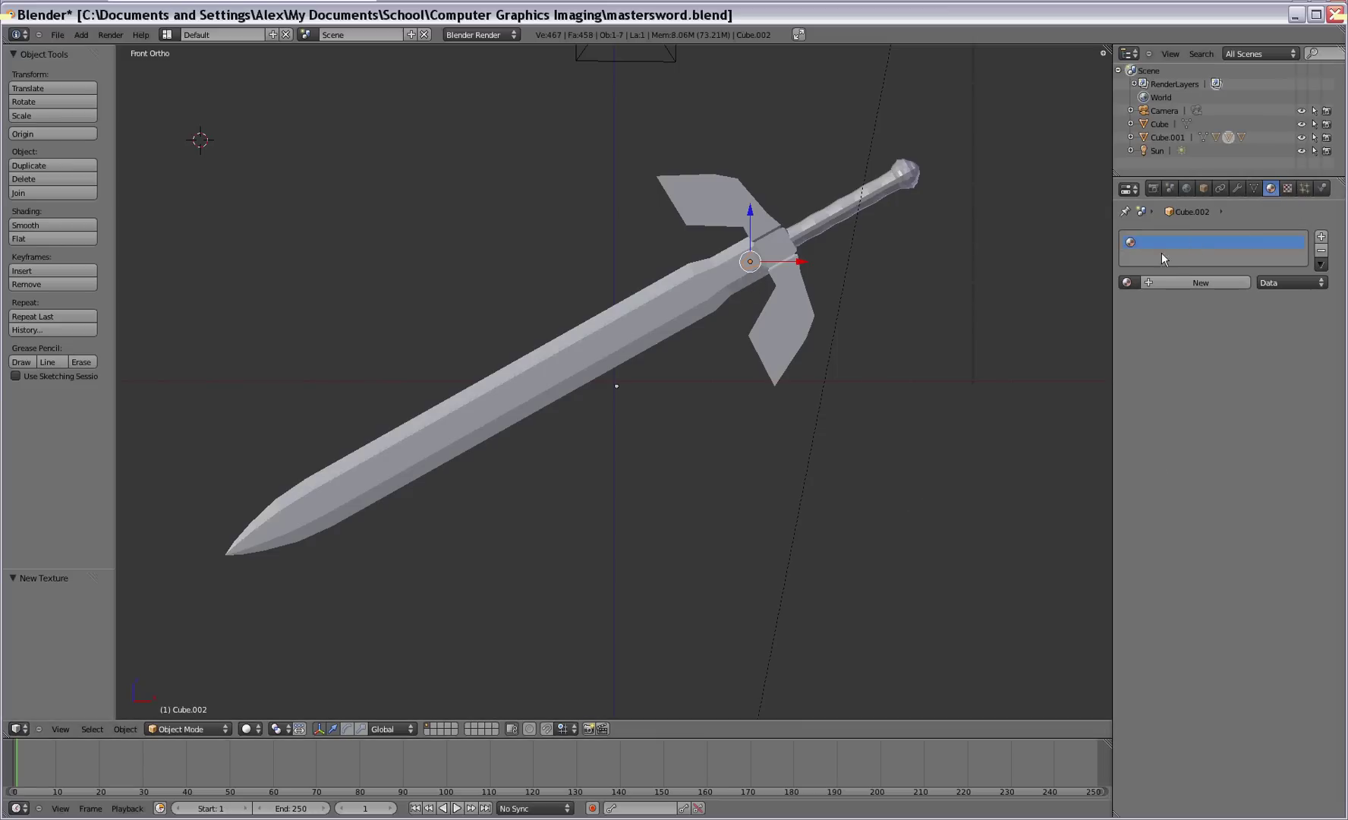
click(1197, 281)
click(1174, 455)
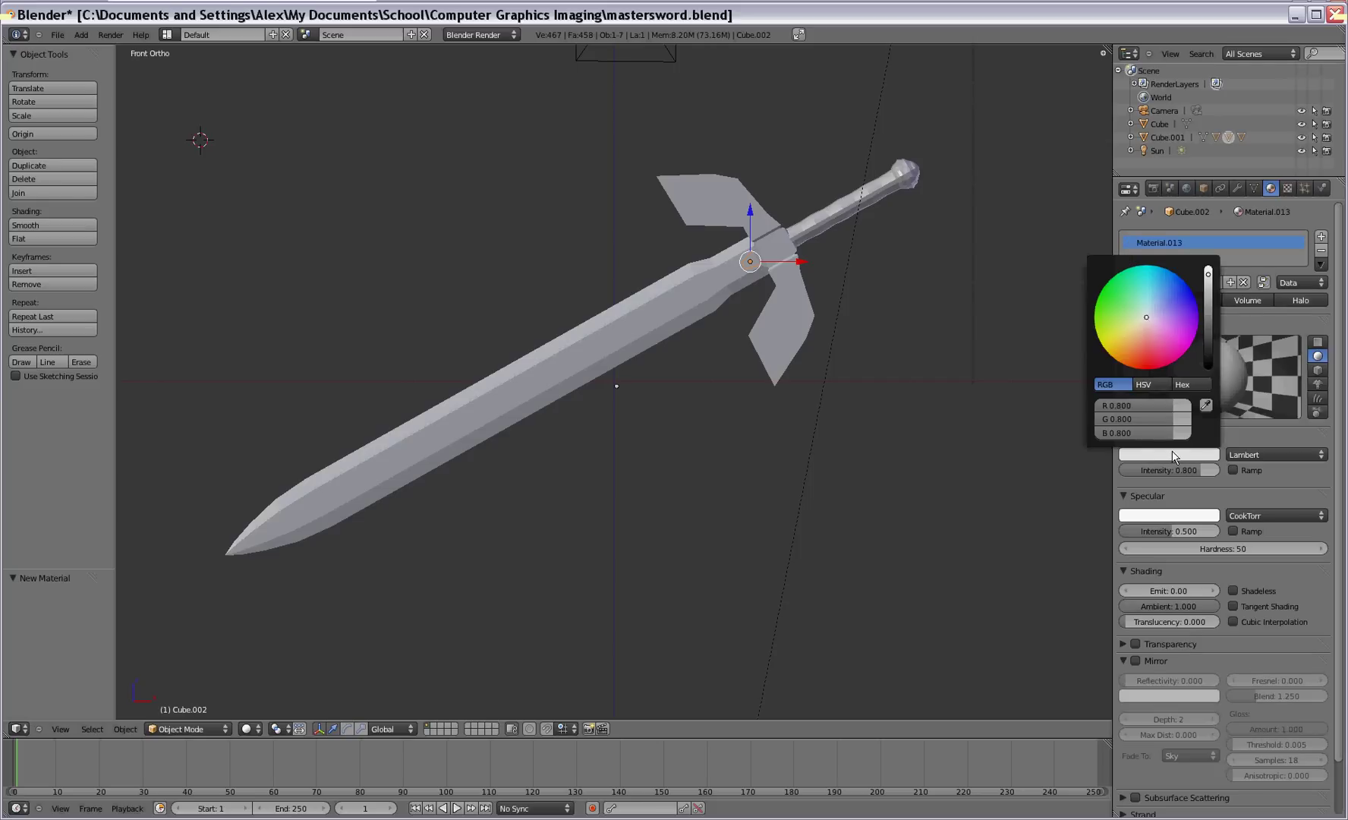
drag(1147, 317, 1115, 340)
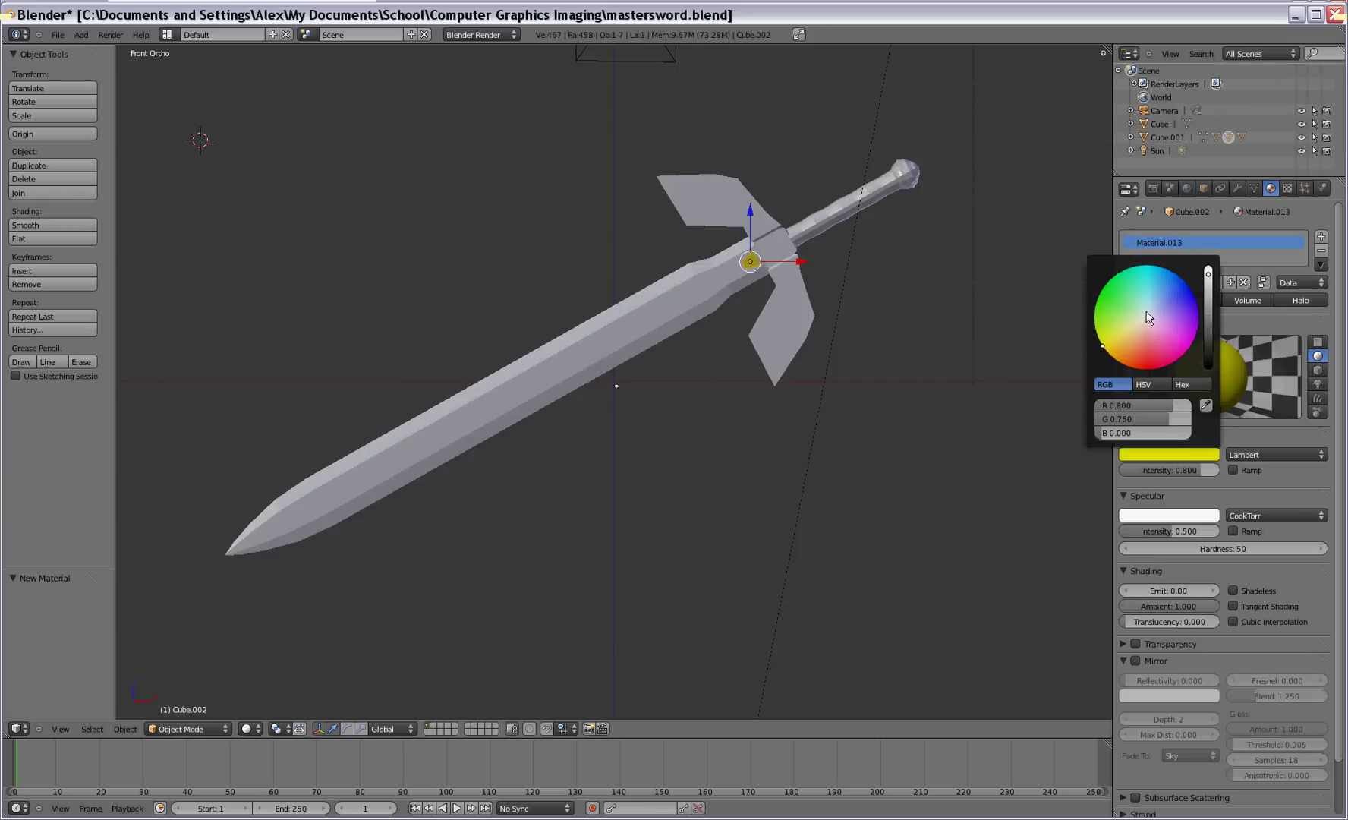
Set specular and diffuse intensity to 1 and specular hardness to 49.
click(1173, 536)
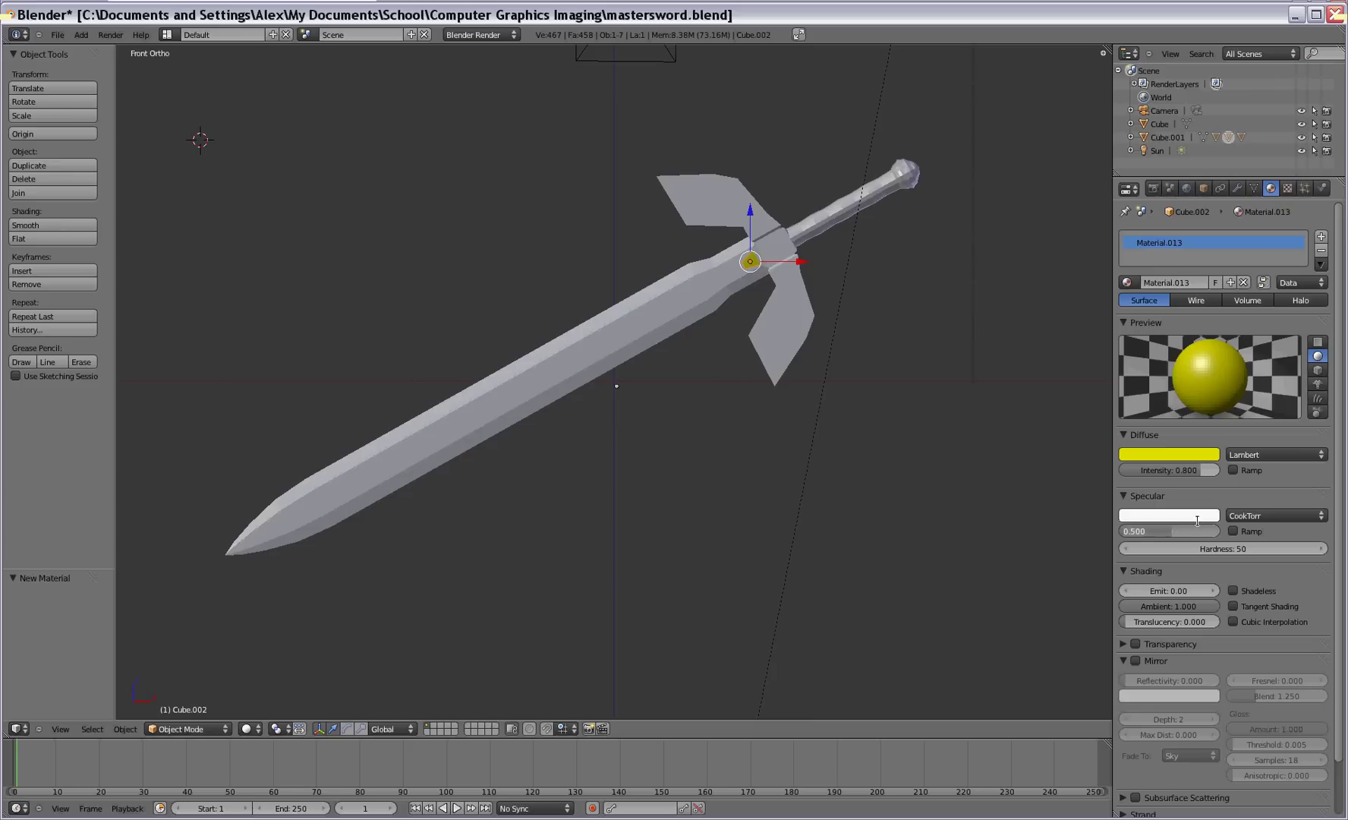
text(1)
key(Return)
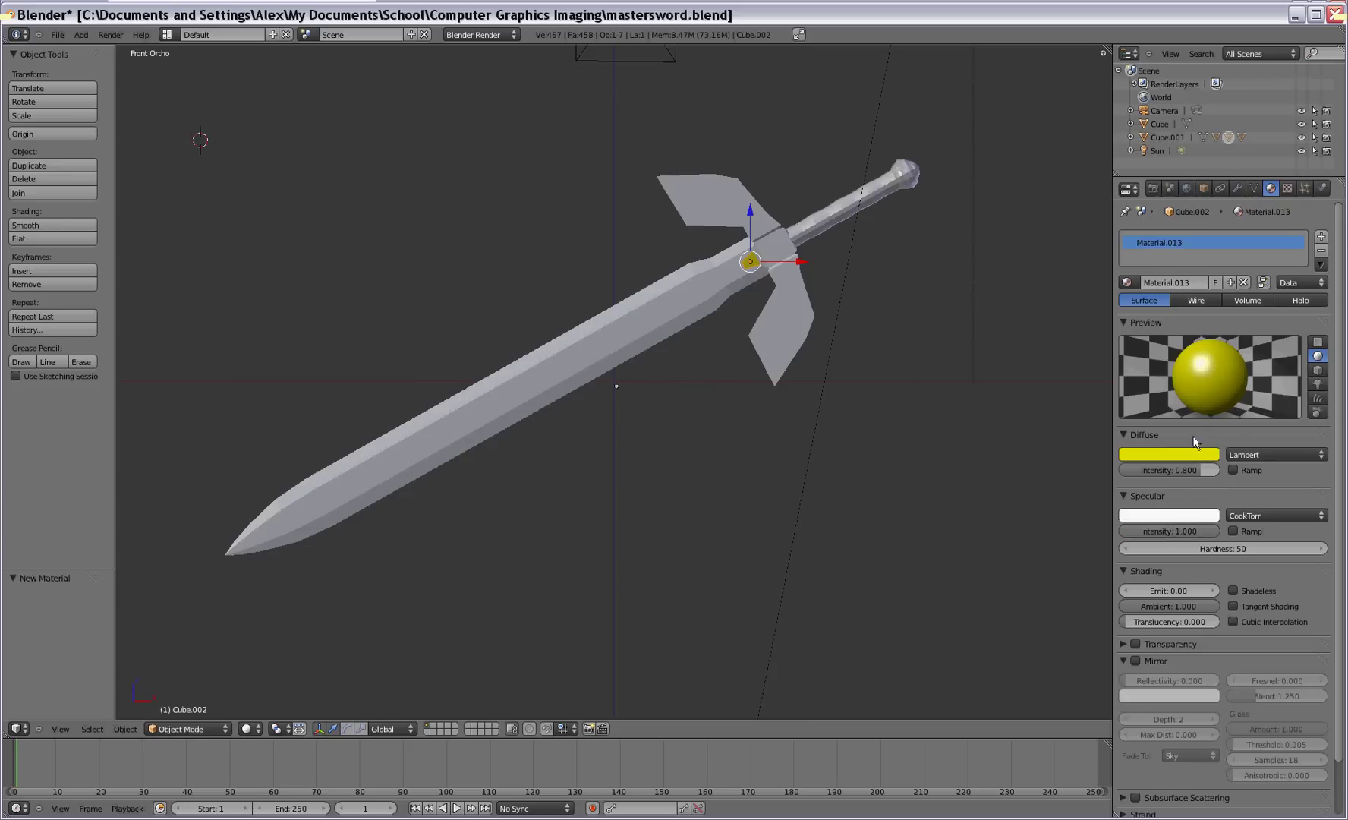
click(1206, 472)
text(1)
key(Return)
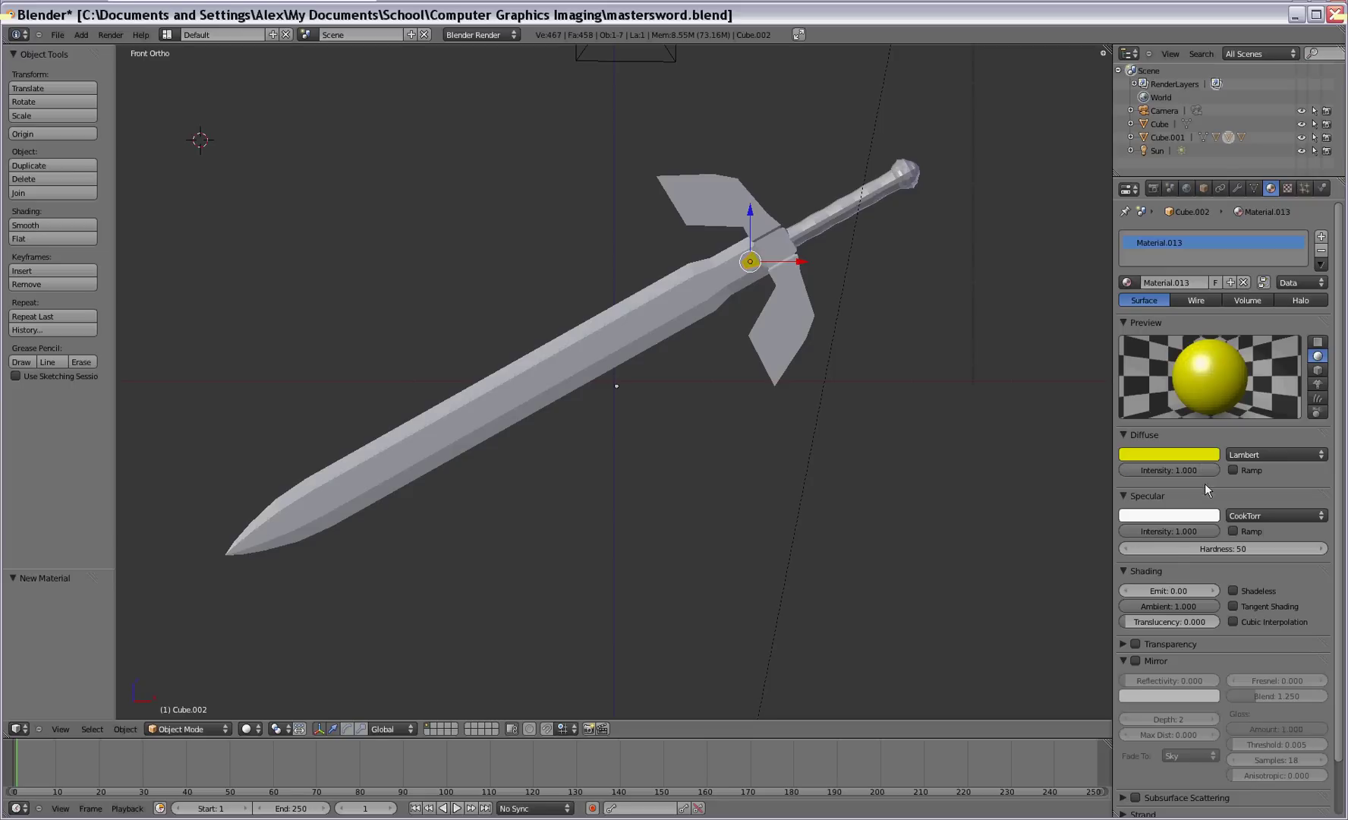
click(1168, 549)
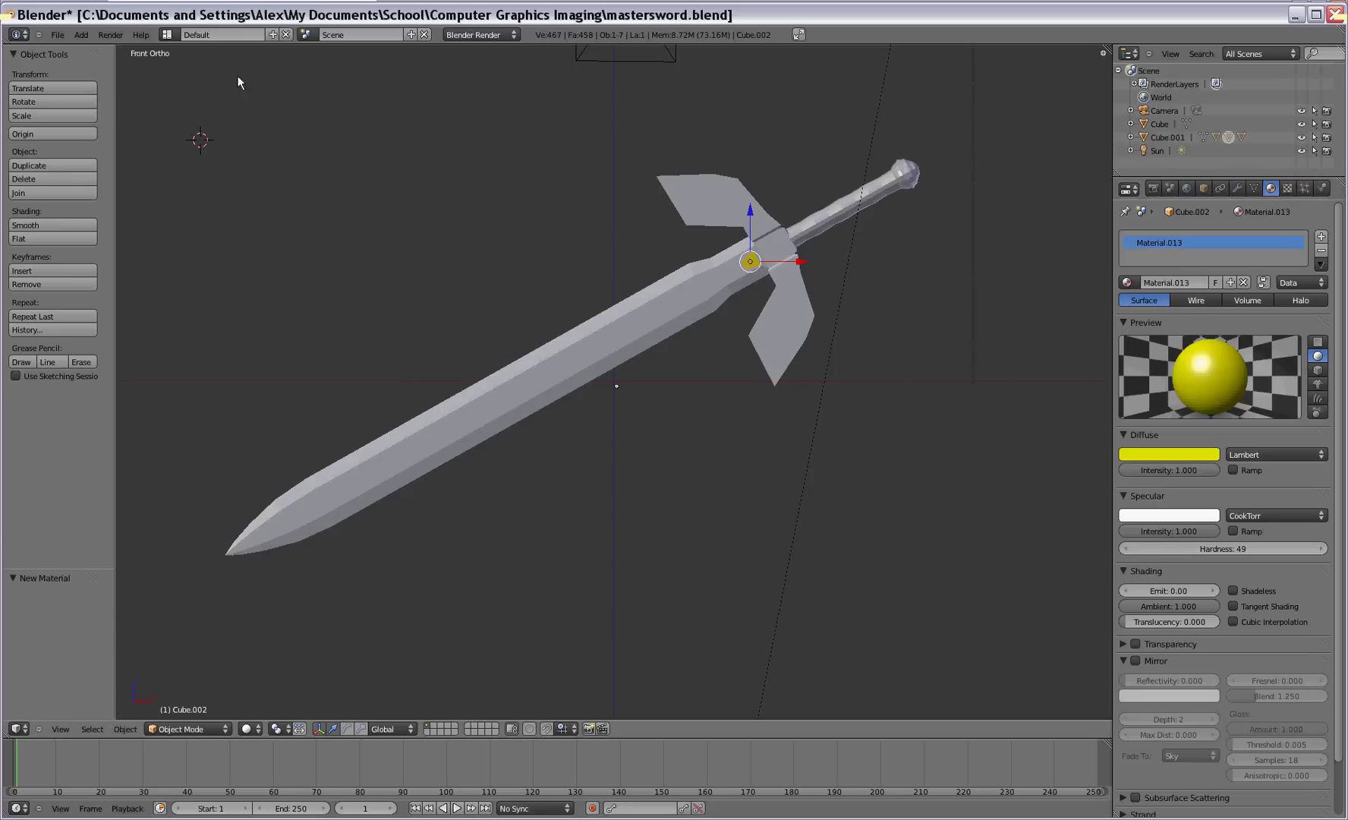
Render a test image of the sword and close the render.
click(111, 34)
click(121, 49)
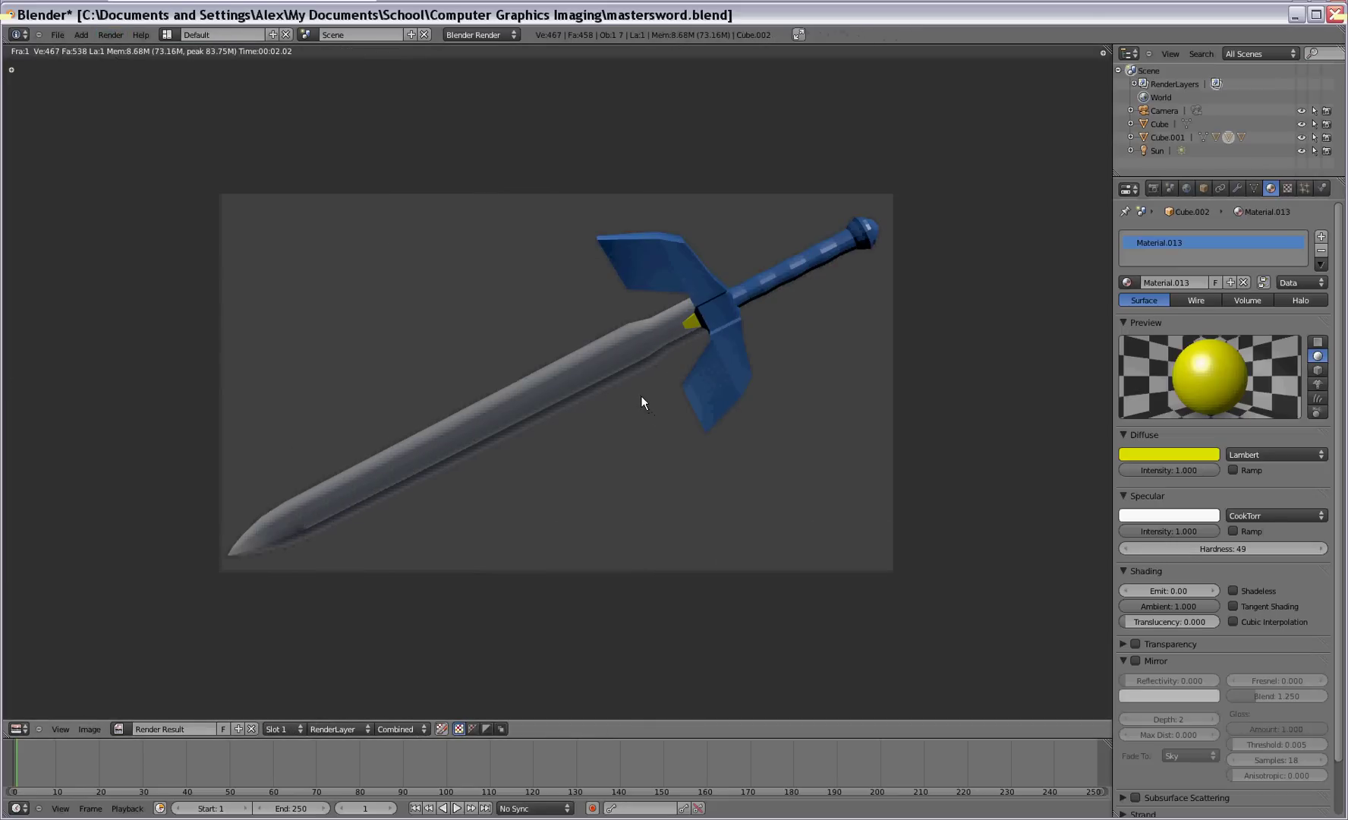
key(Escape)
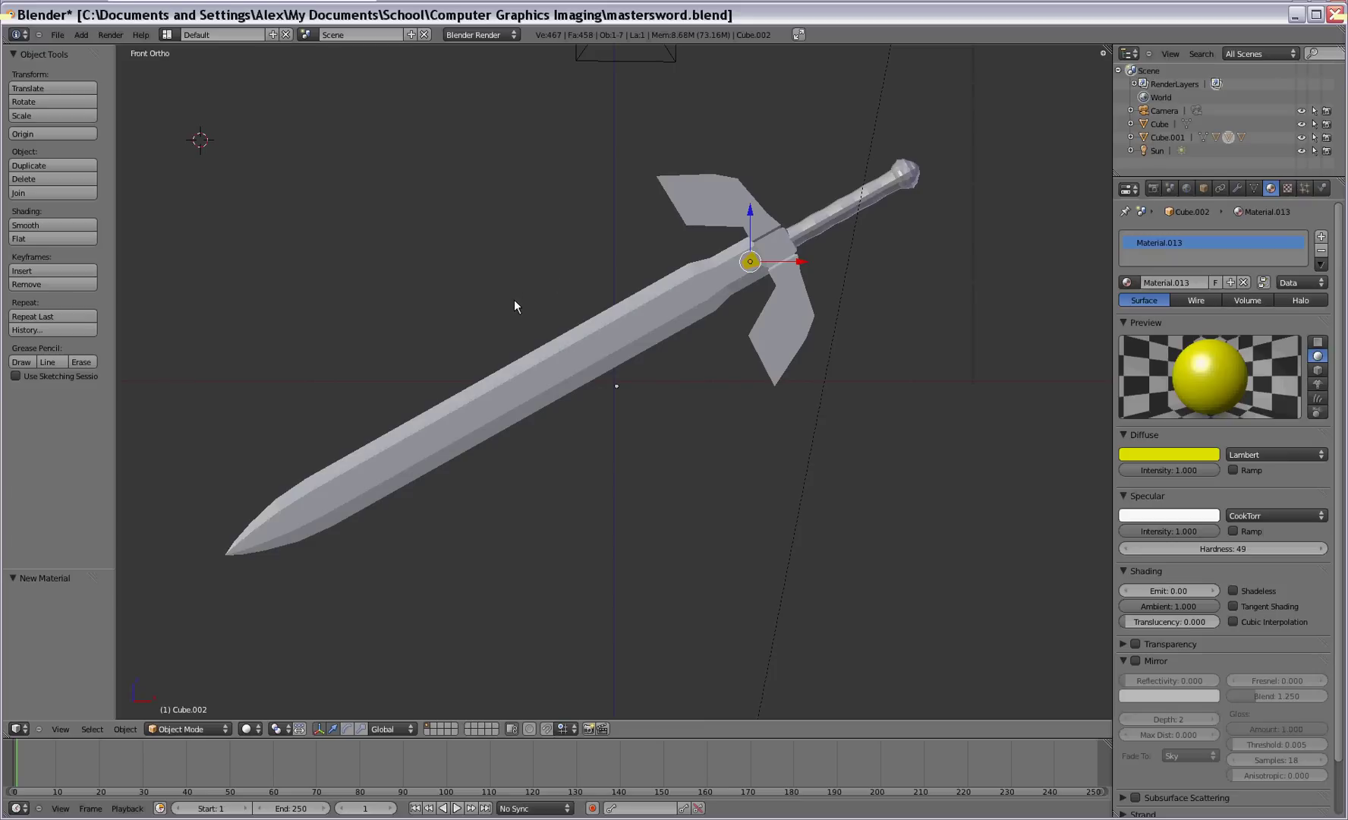
Select the gem, blade, crossguard and handle and join them into one object.
right_click(678, 286)
key(a)
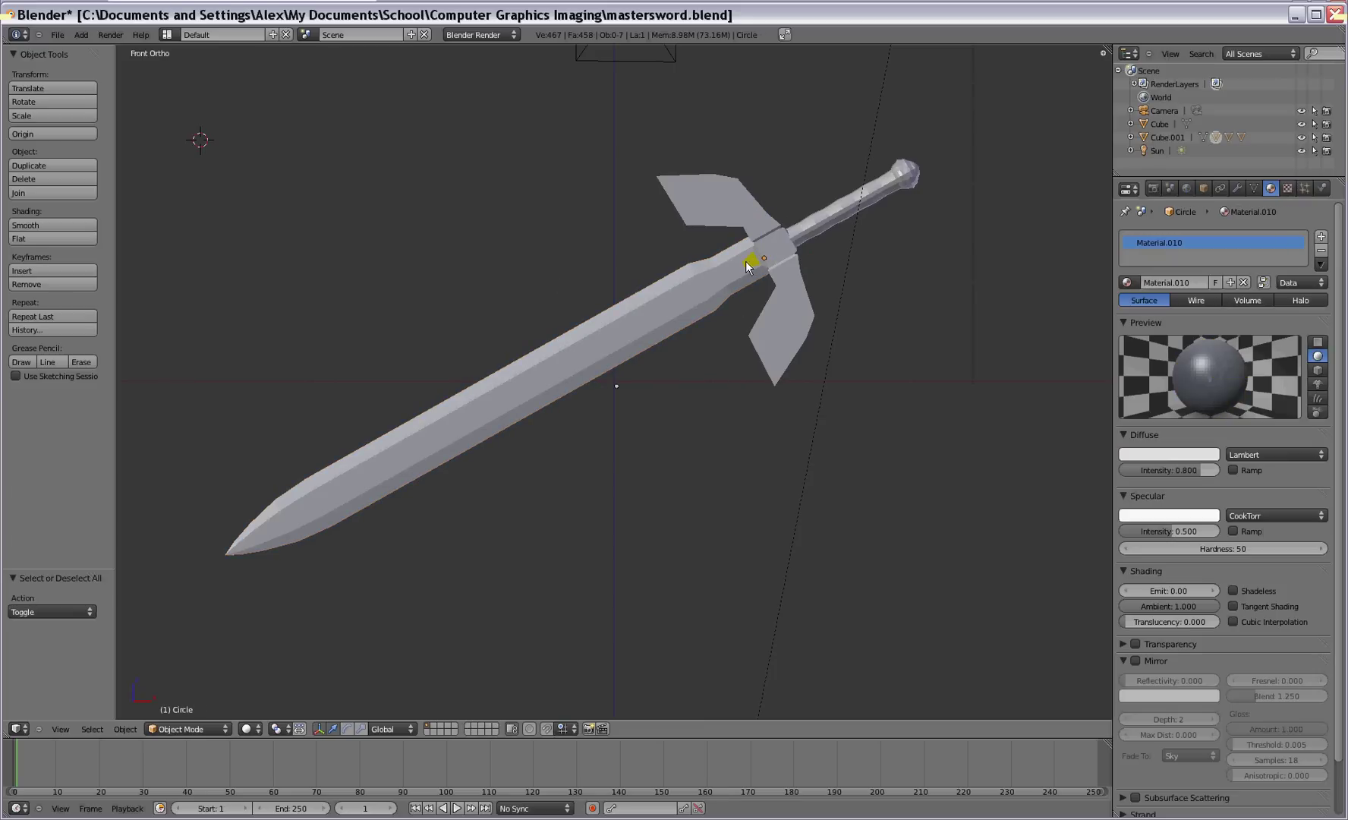
right_click(749, 265)
right_click(661, 302)
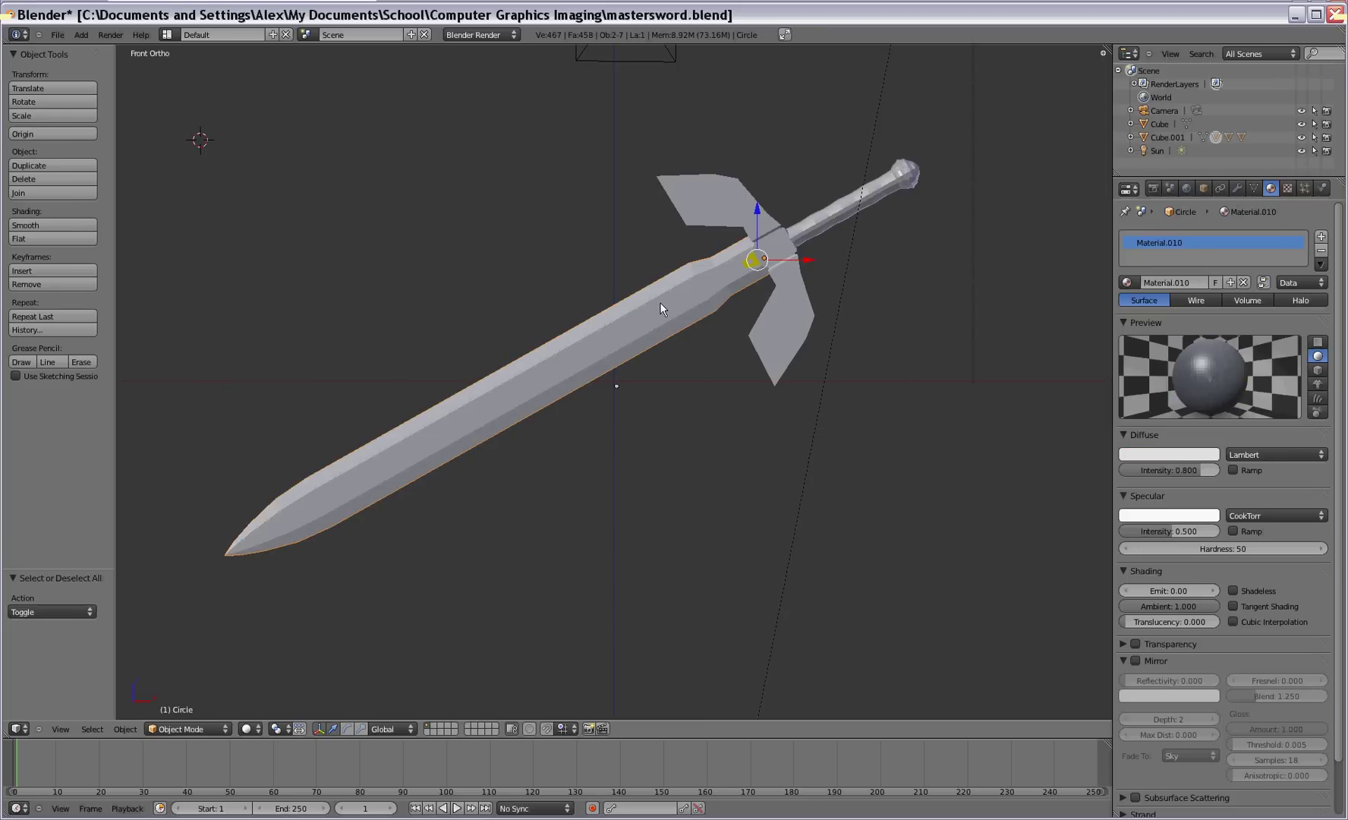
right_click(775, 243)
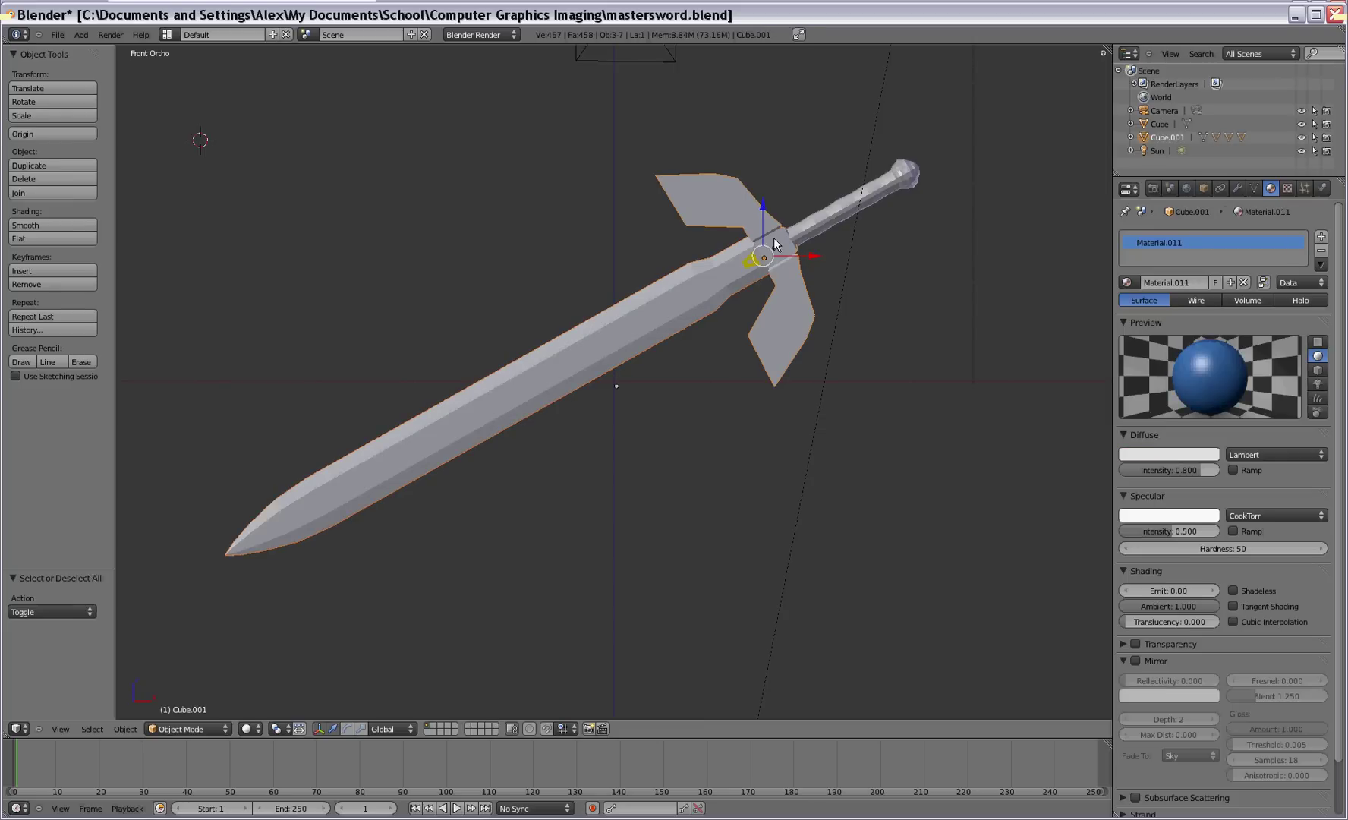
right_click(819, 229)
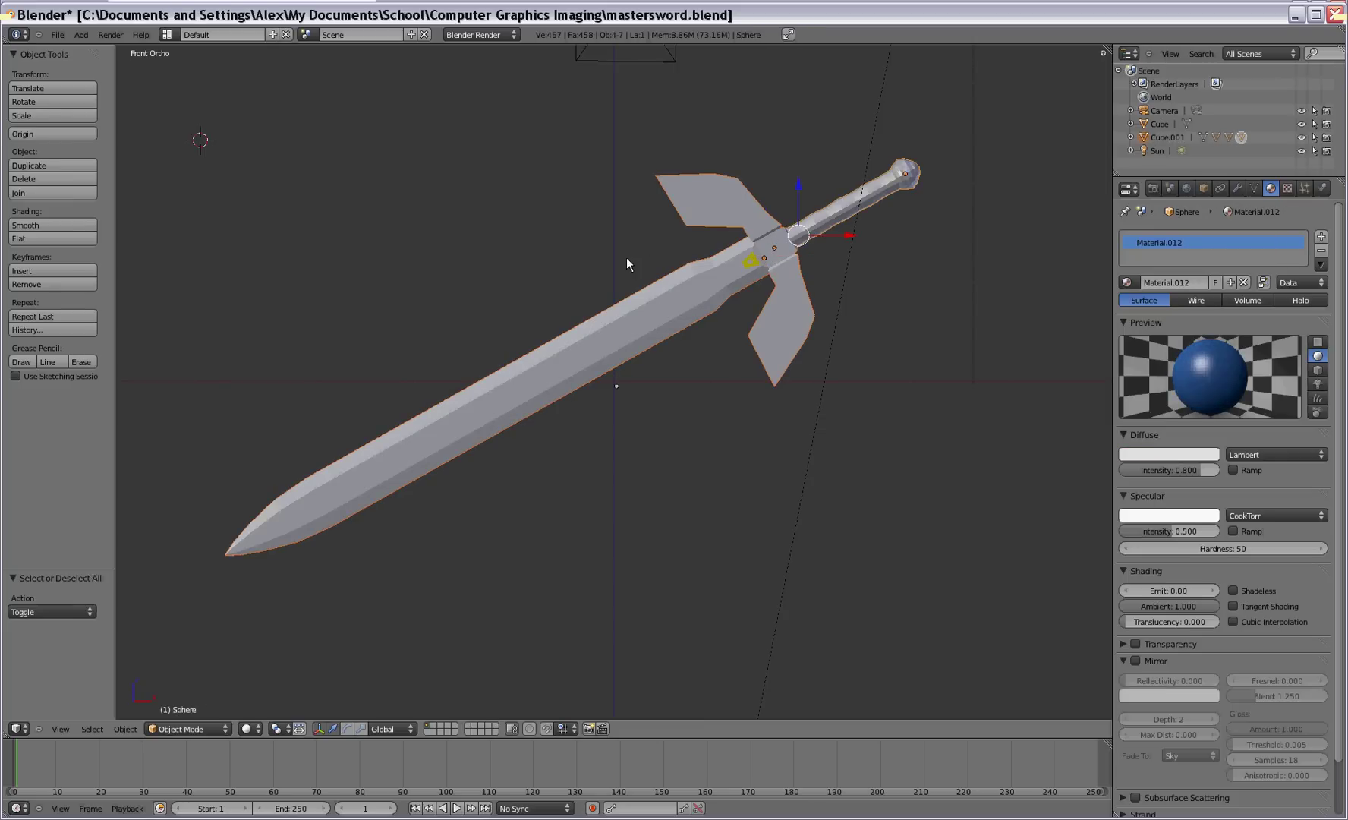
key(ctrl+j)
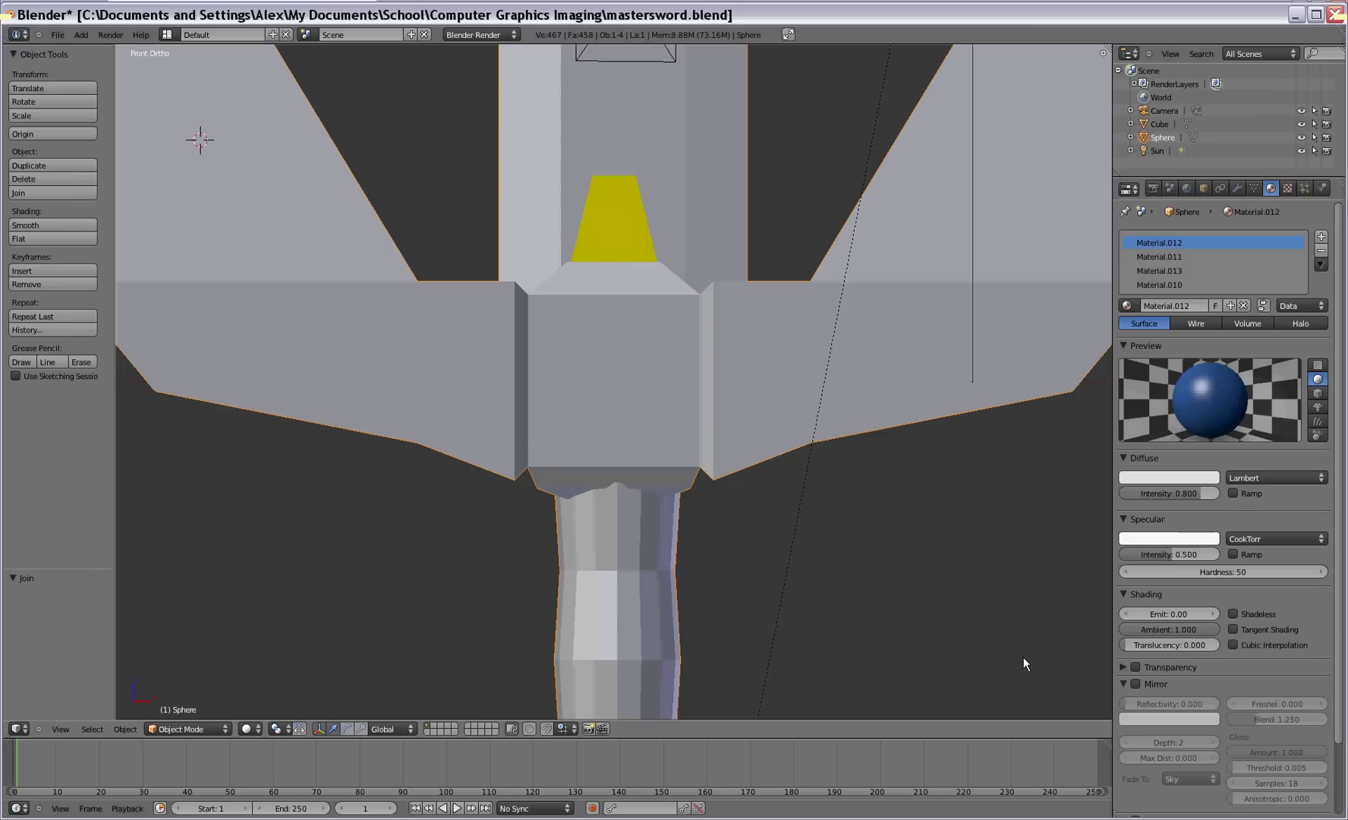
Scale the sword to 0.117, raise it along Z, then scale it to 0.575.
key(s)
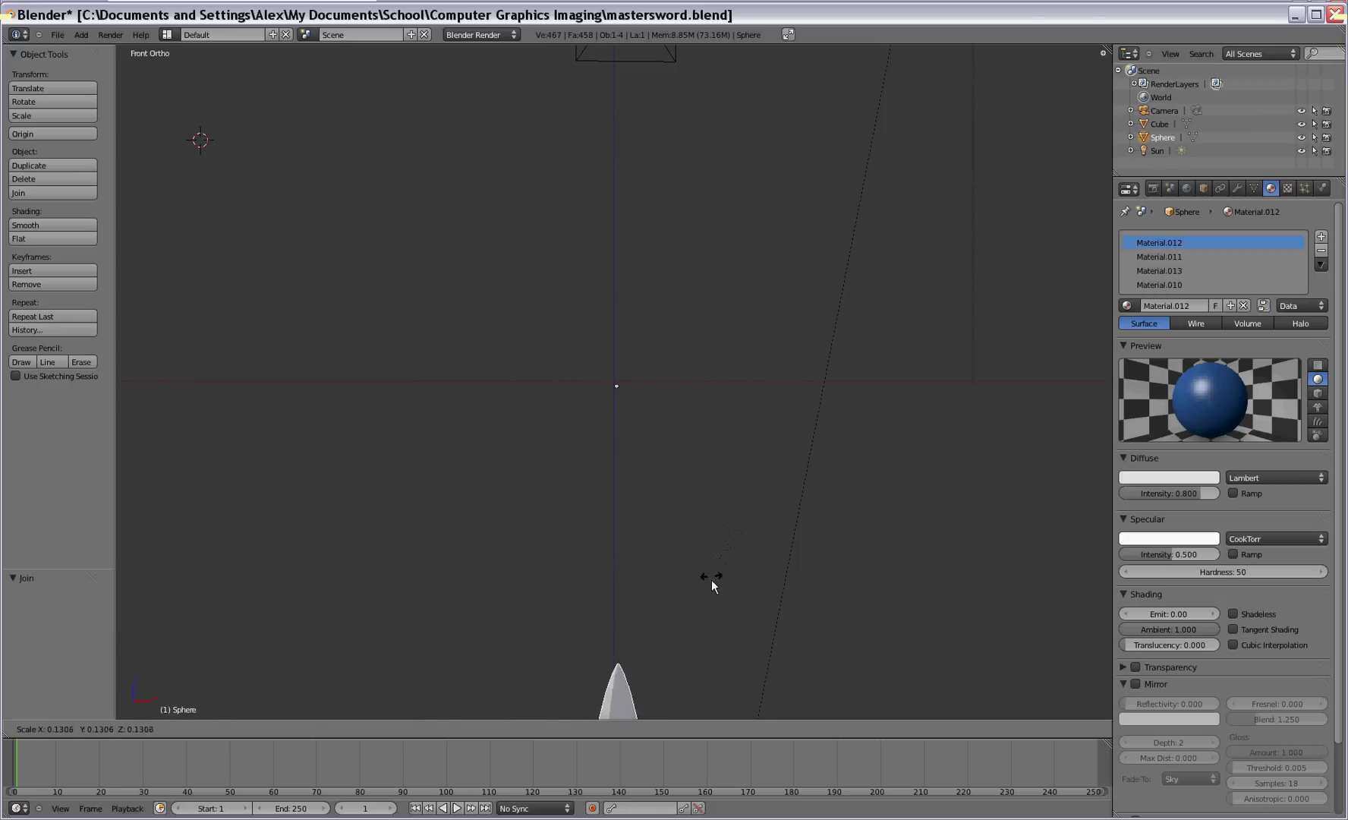
click(698, 616)
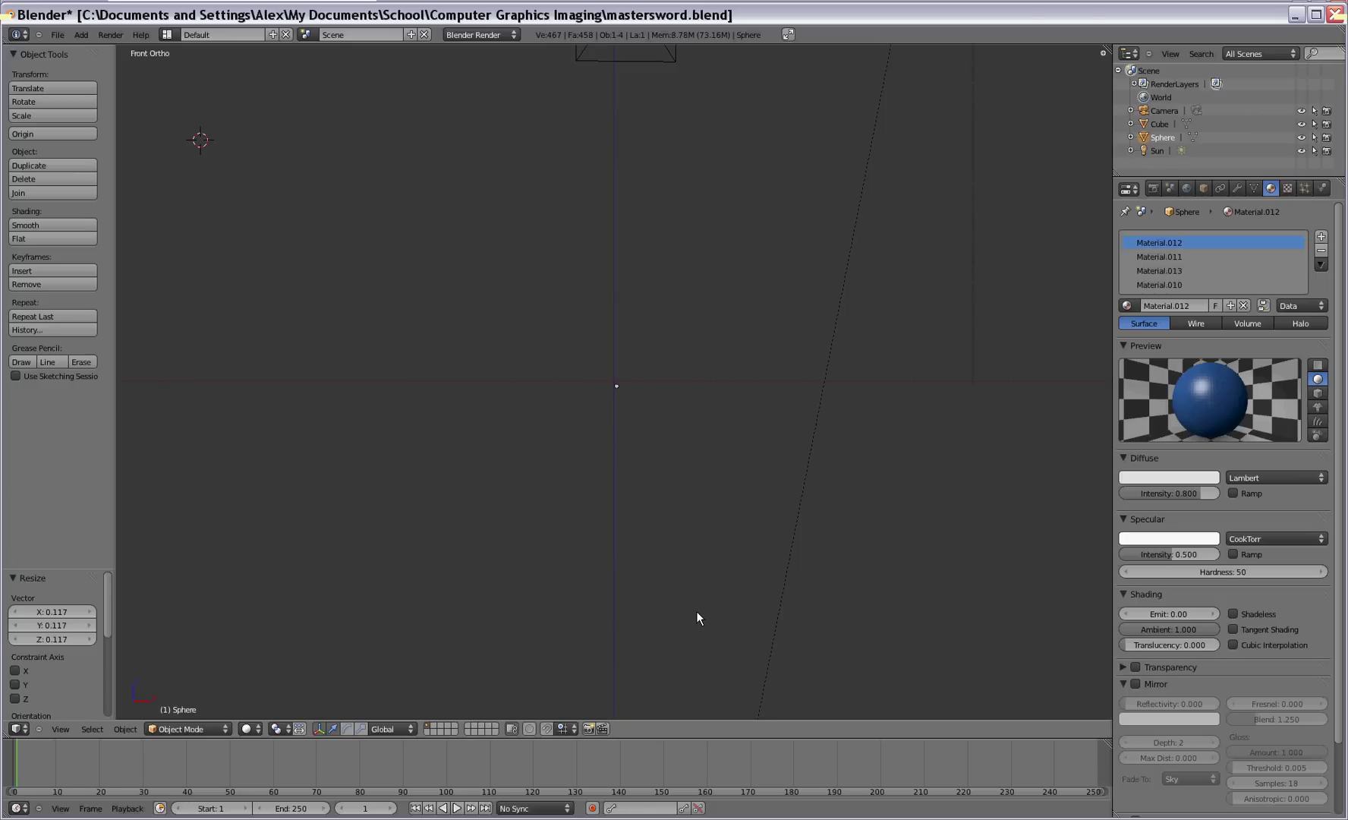
key(g)
key(y)
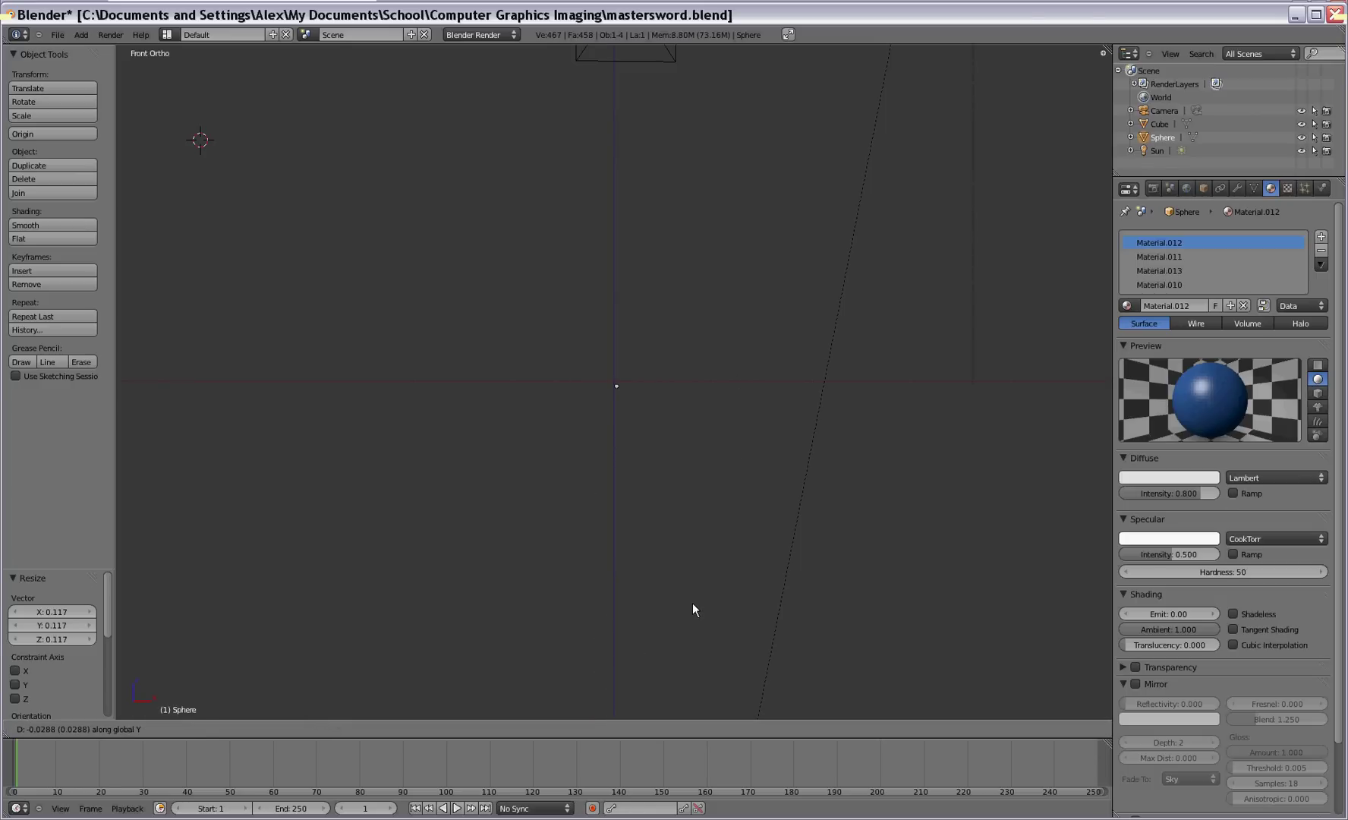
key(z)
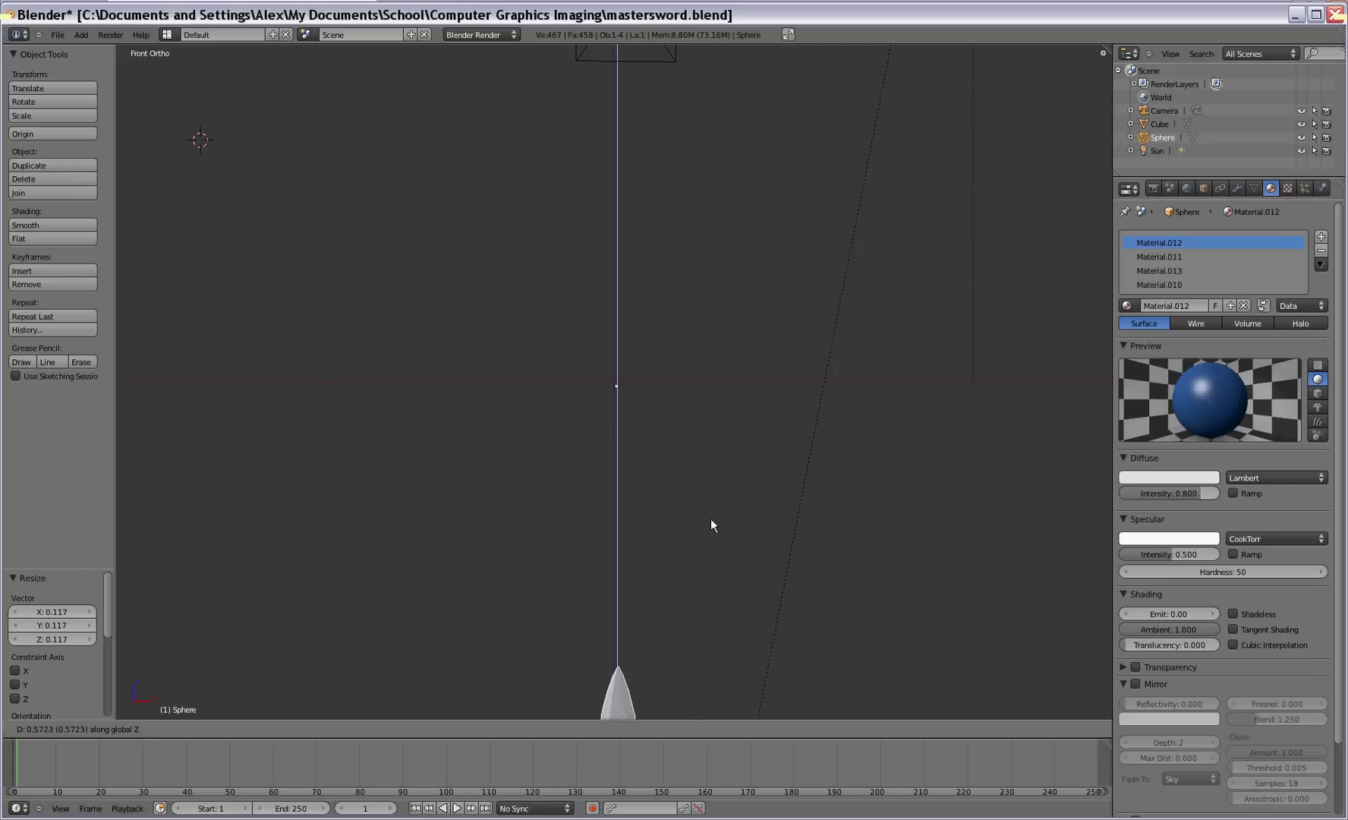
click(683, 597)
key(s)
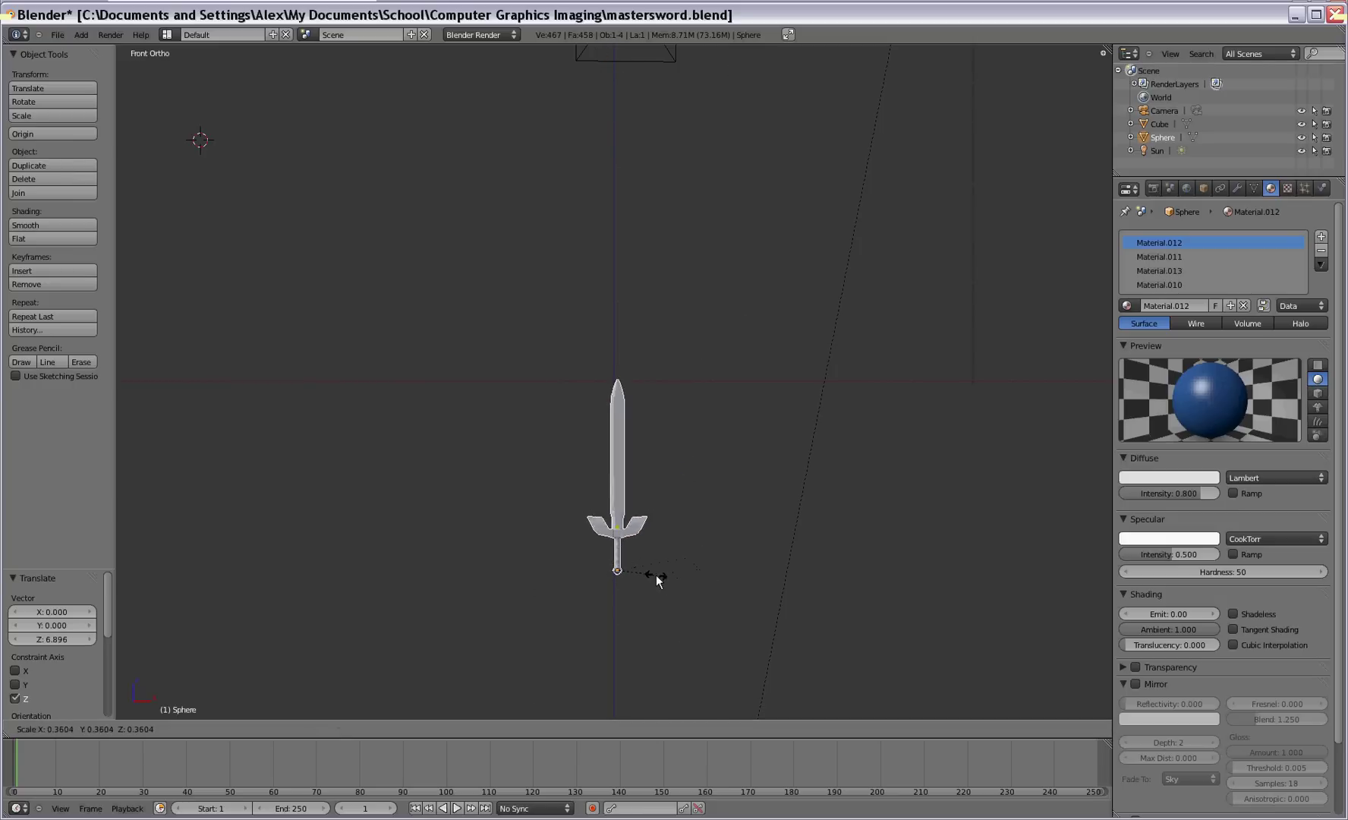
click(677, 574)
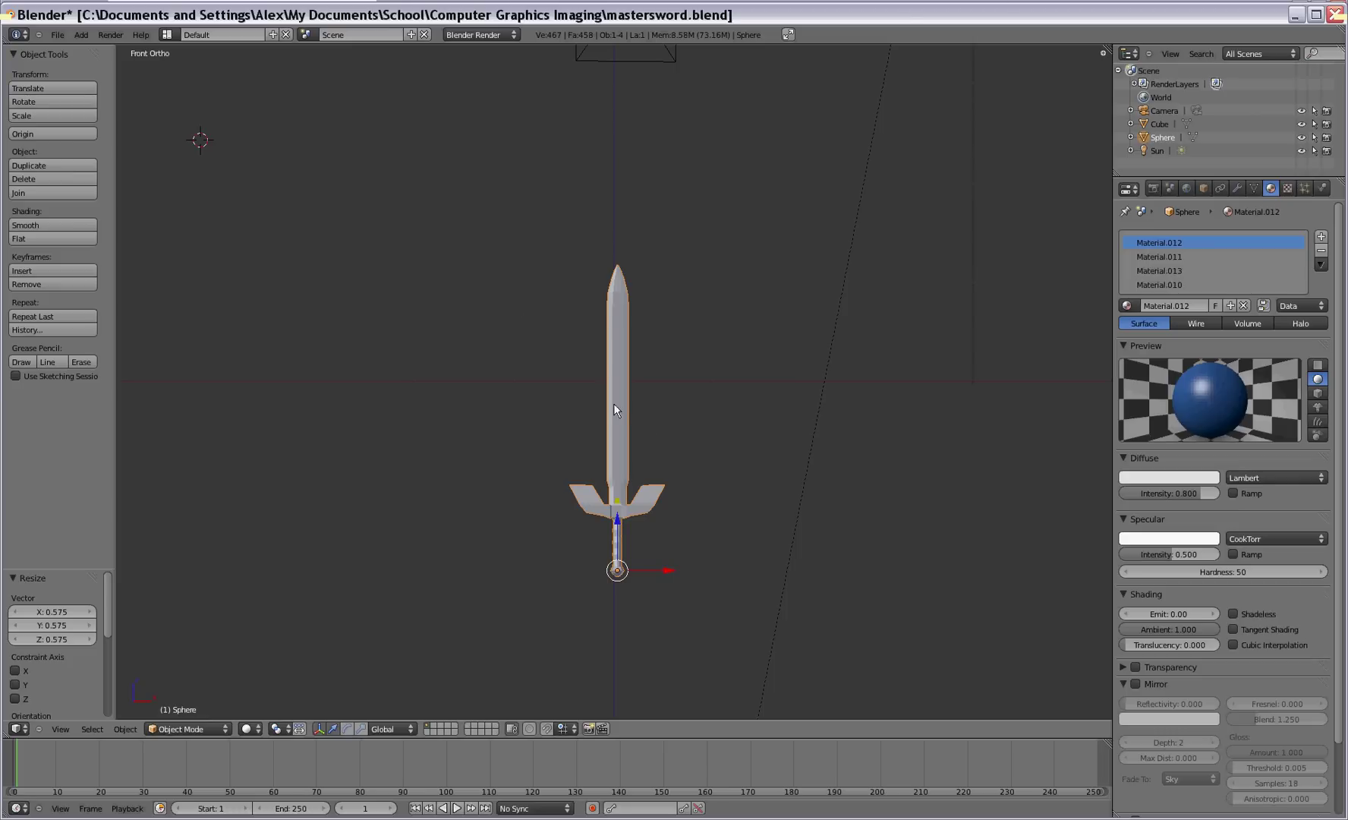
Save the sword file mastersword.blend.
mouse_move(1071, 6)
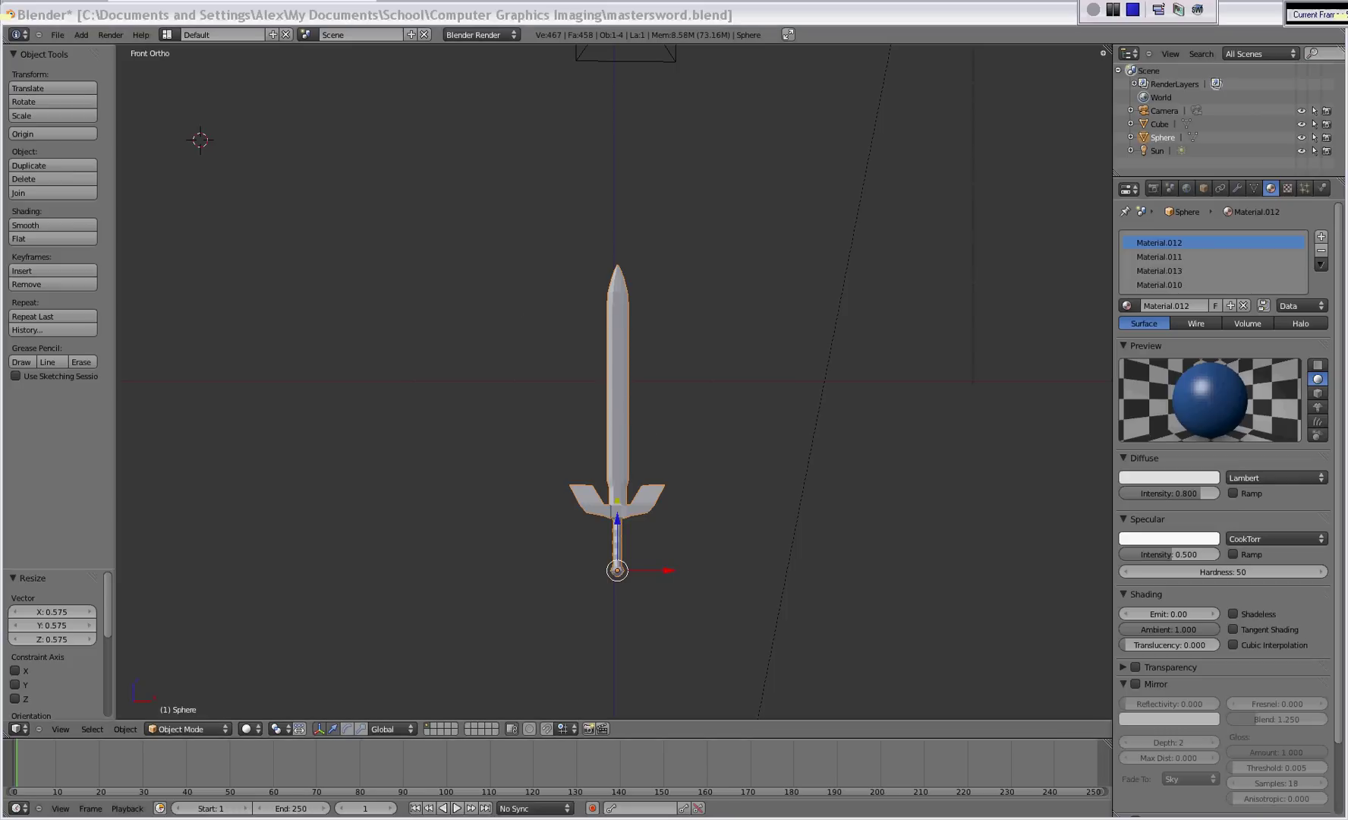
click(1113, 10)
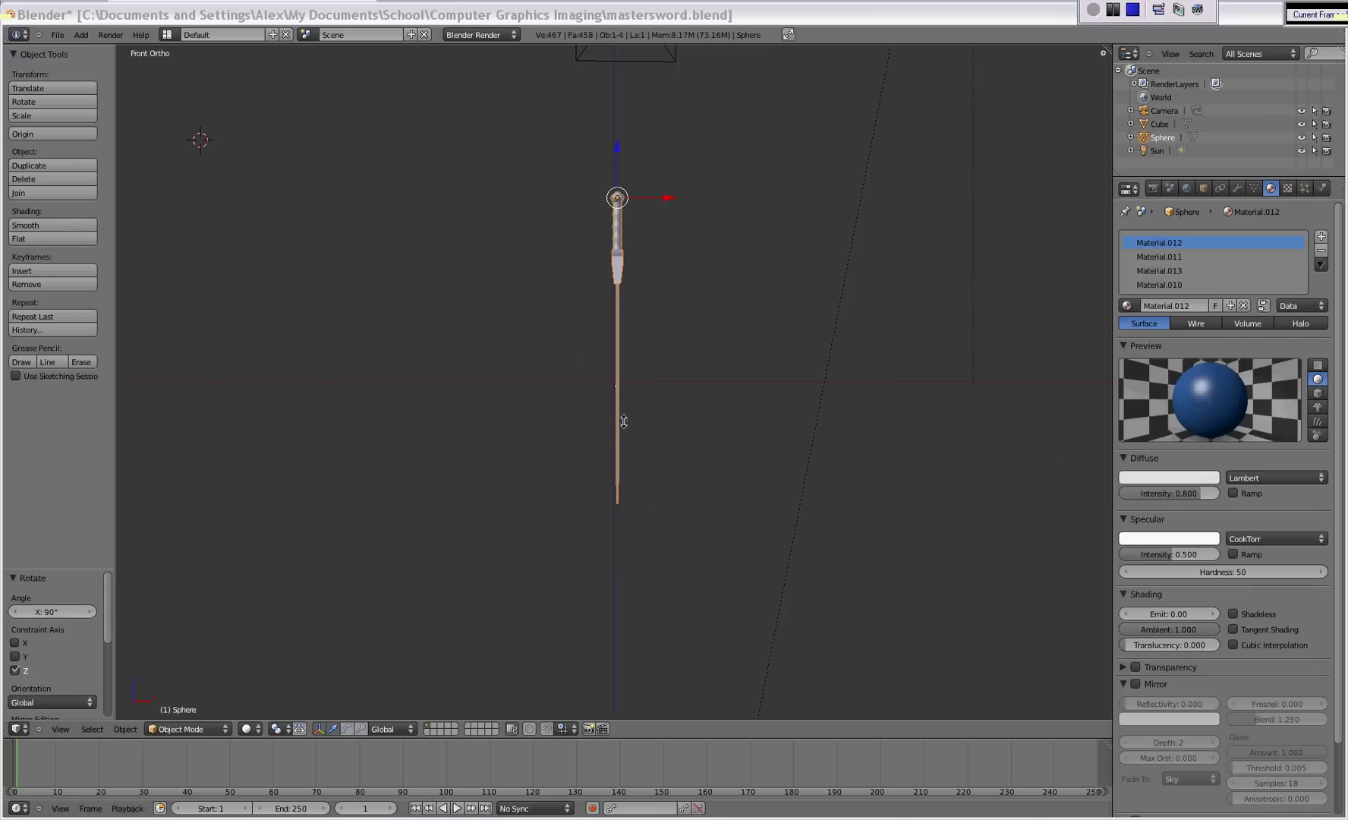
click(57, 35)
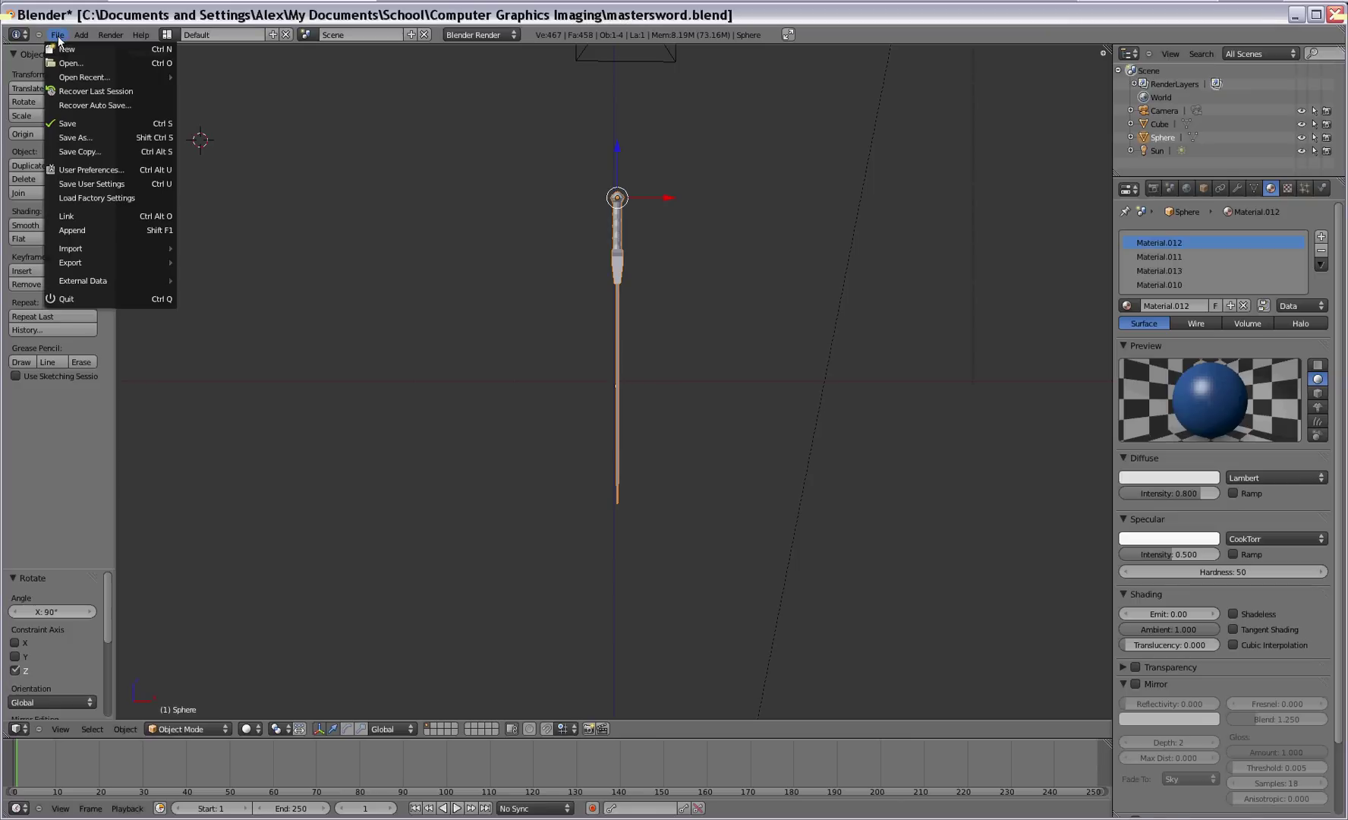
click(69, 123)
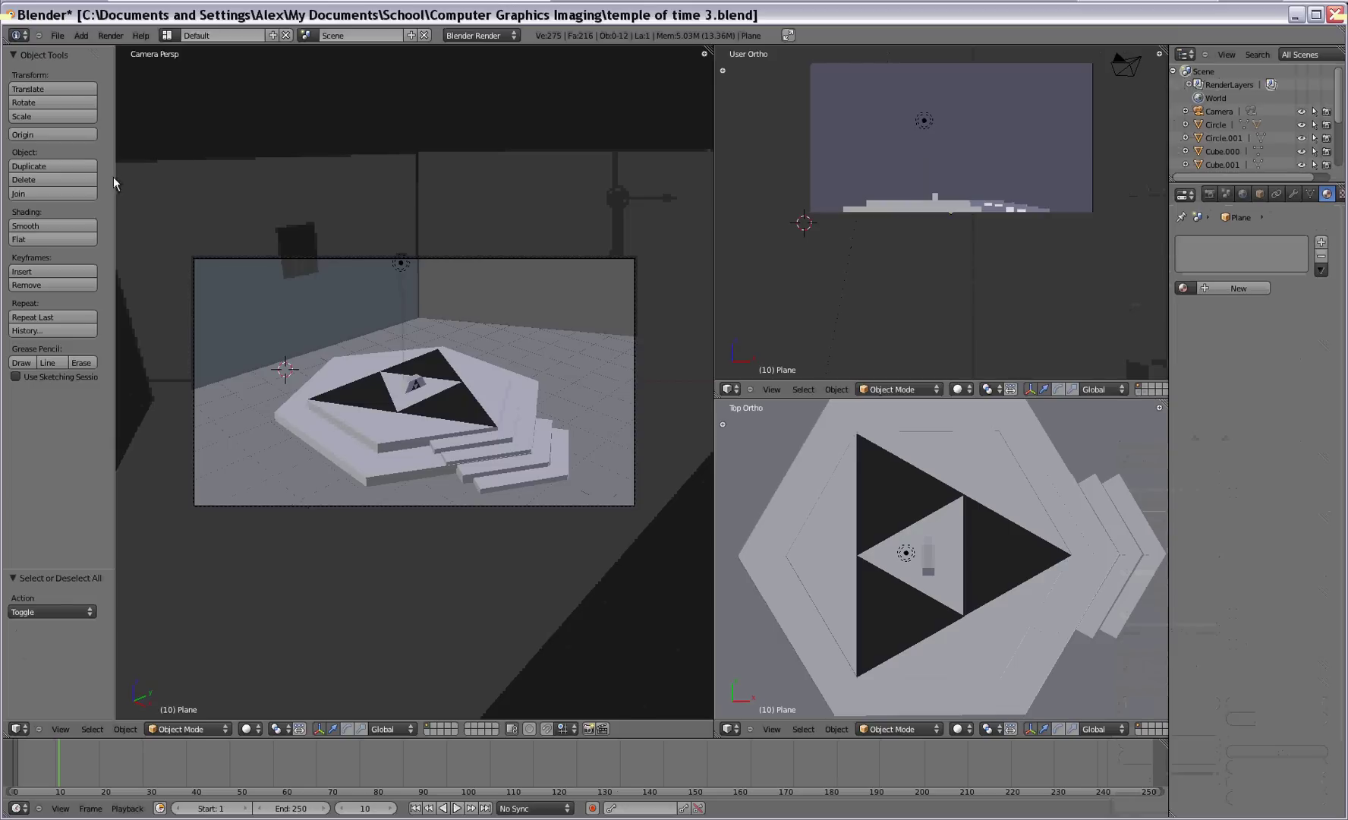
Render a camera test image of the stepped triangle platform and floor, then close it.
click(110, 35)
click(118, 51)
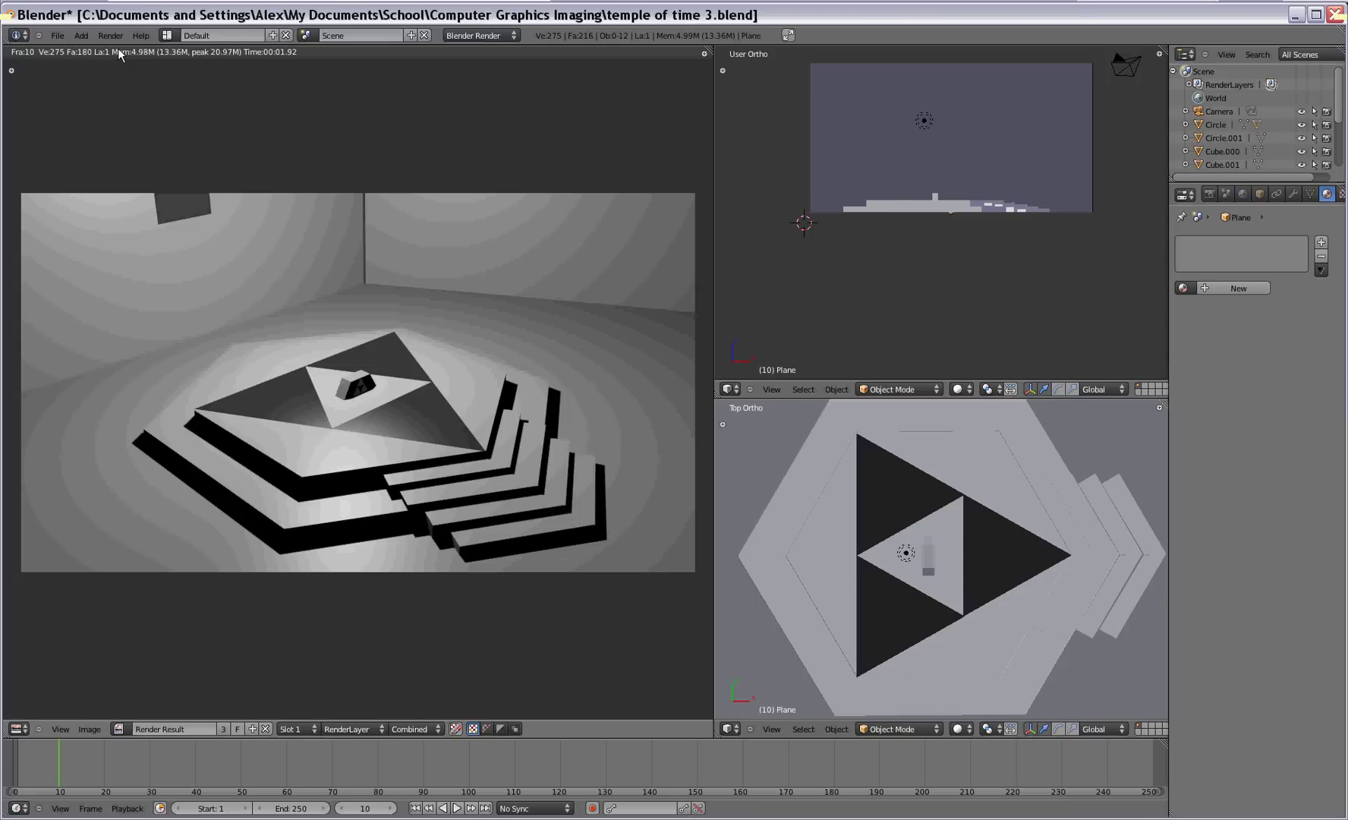
key(Escape)
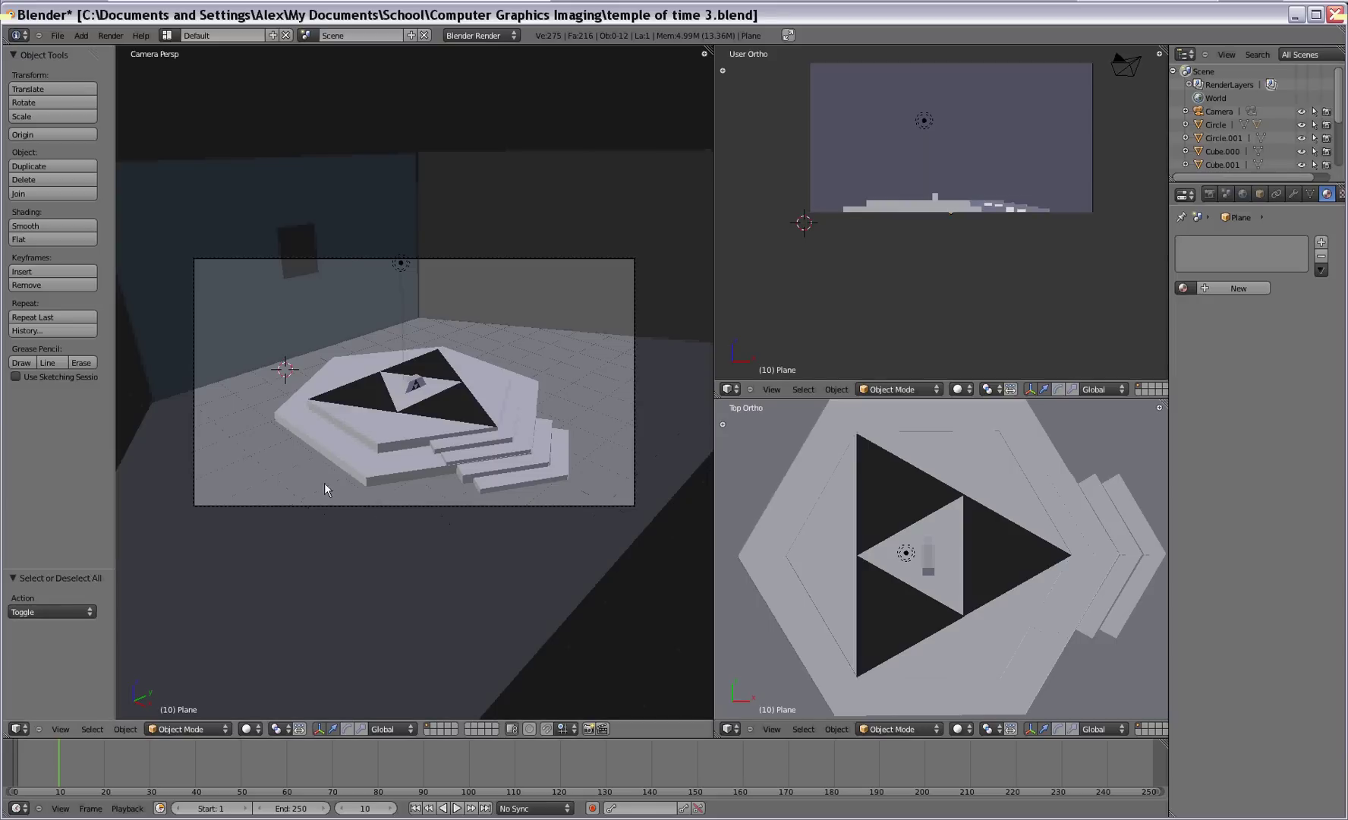
Give the selected floor plane a new material with an Image or Movie texture.
right_click(301, 477)
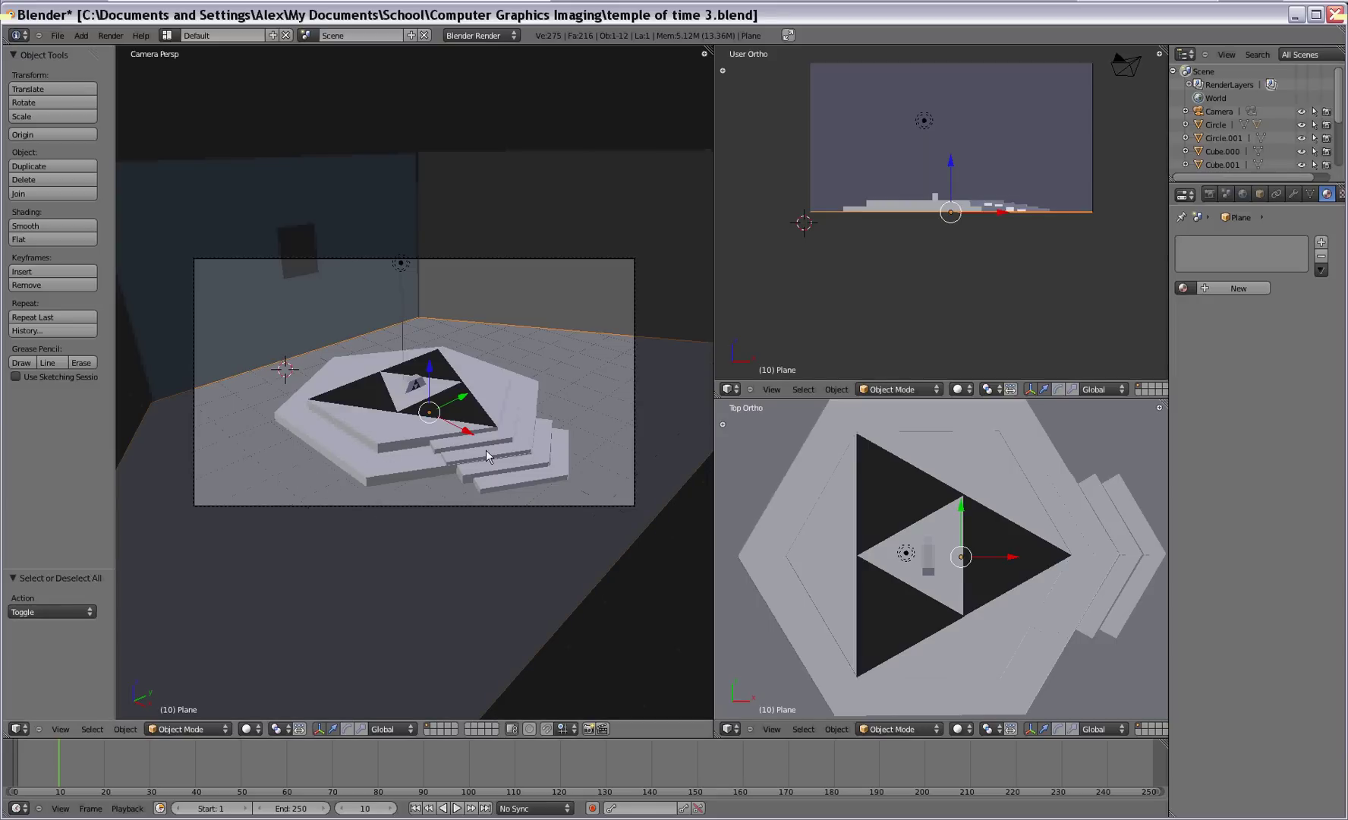
click(1234, 289)
drag(1170, 217, 1154, 217)
click(1329, 194)
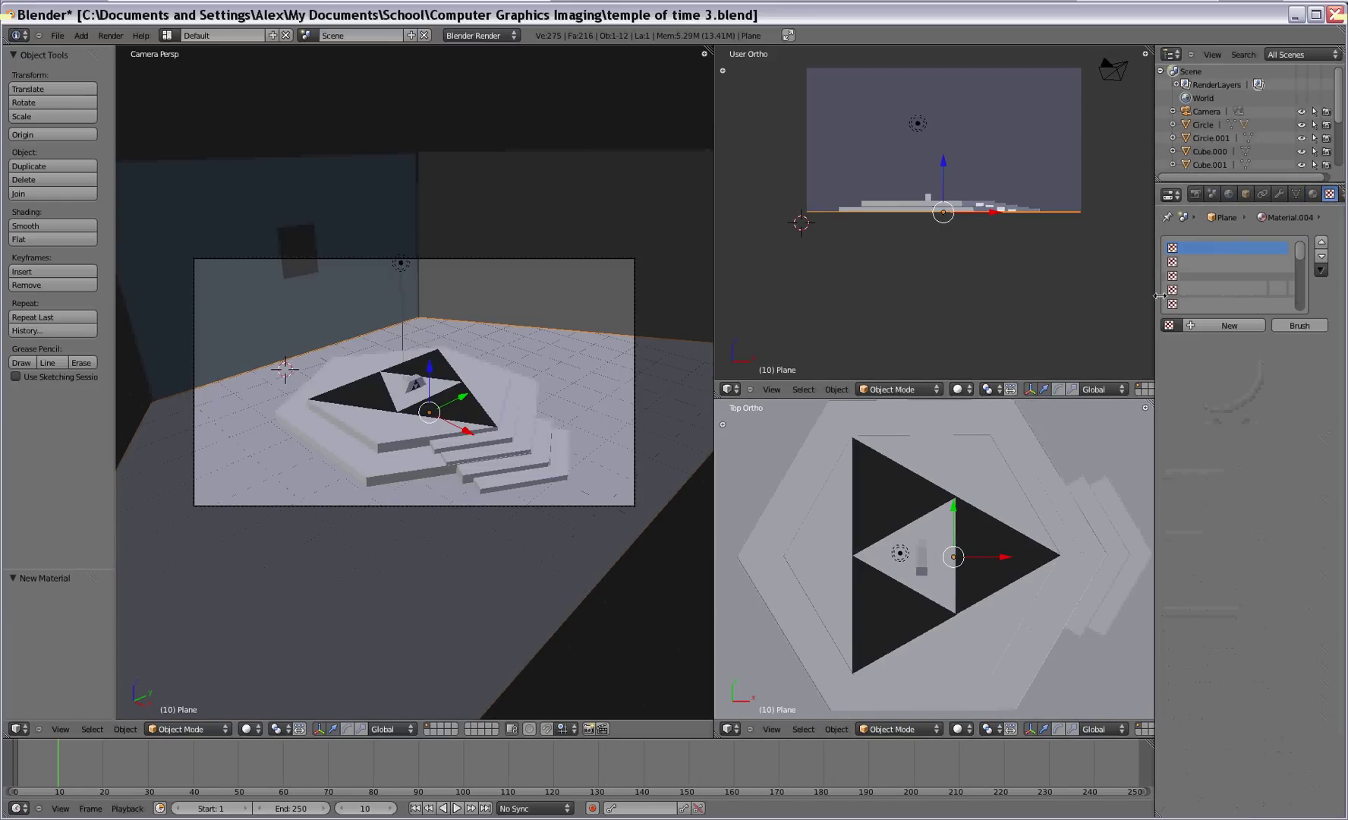
click(1231, 328)
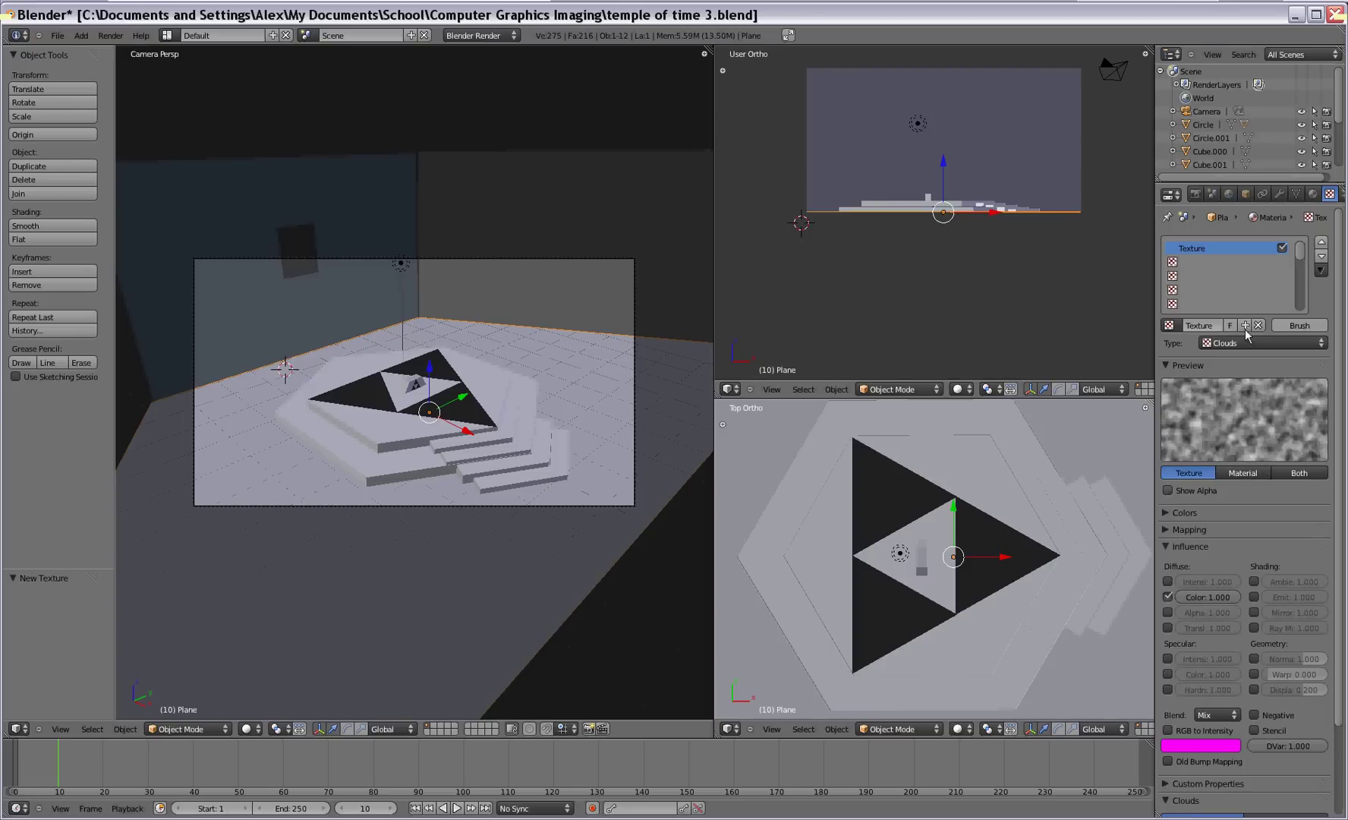
click(1247, 342)
click(1245, 244)
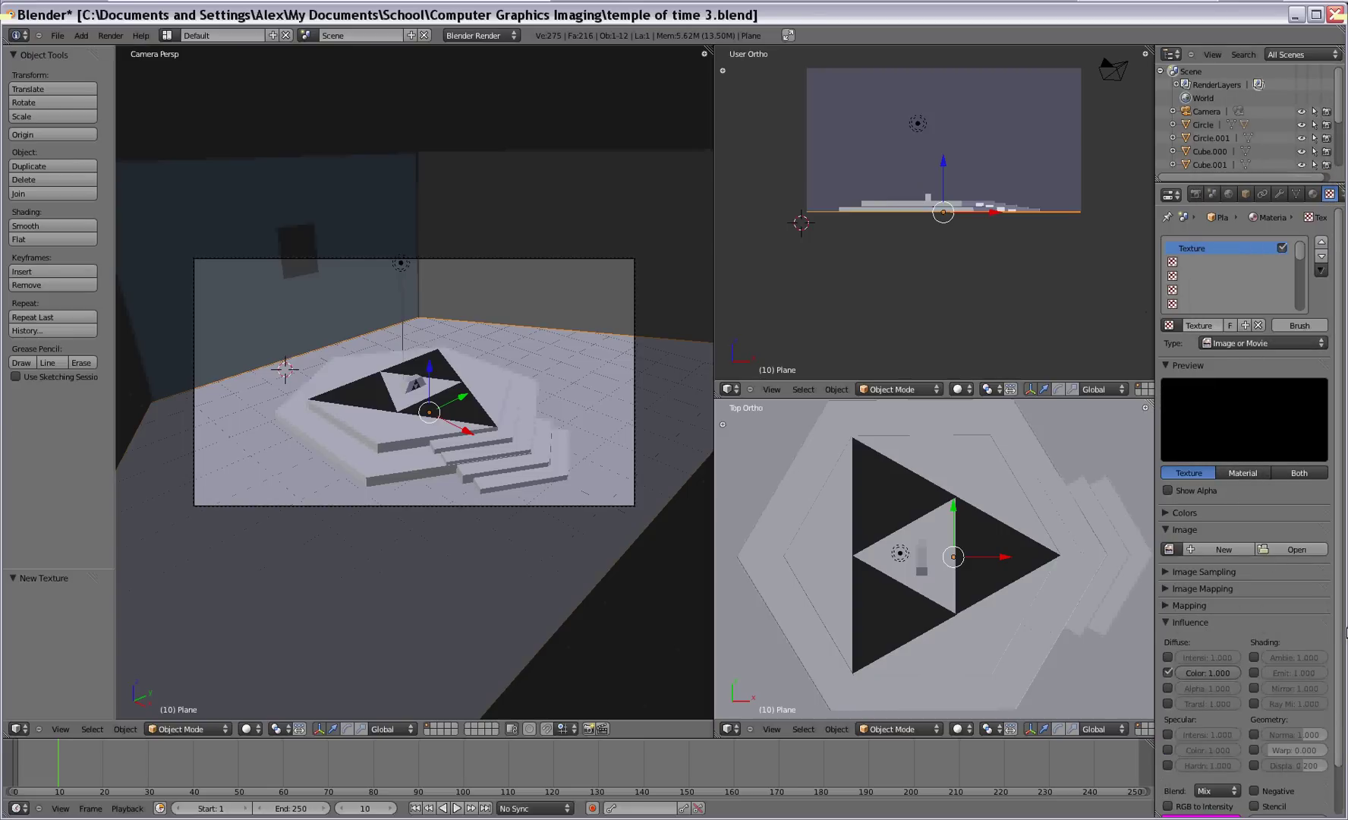
Load white-tile-texture1.jpg from Blender Textures as the floor image and render a test.
click(1281, 549)
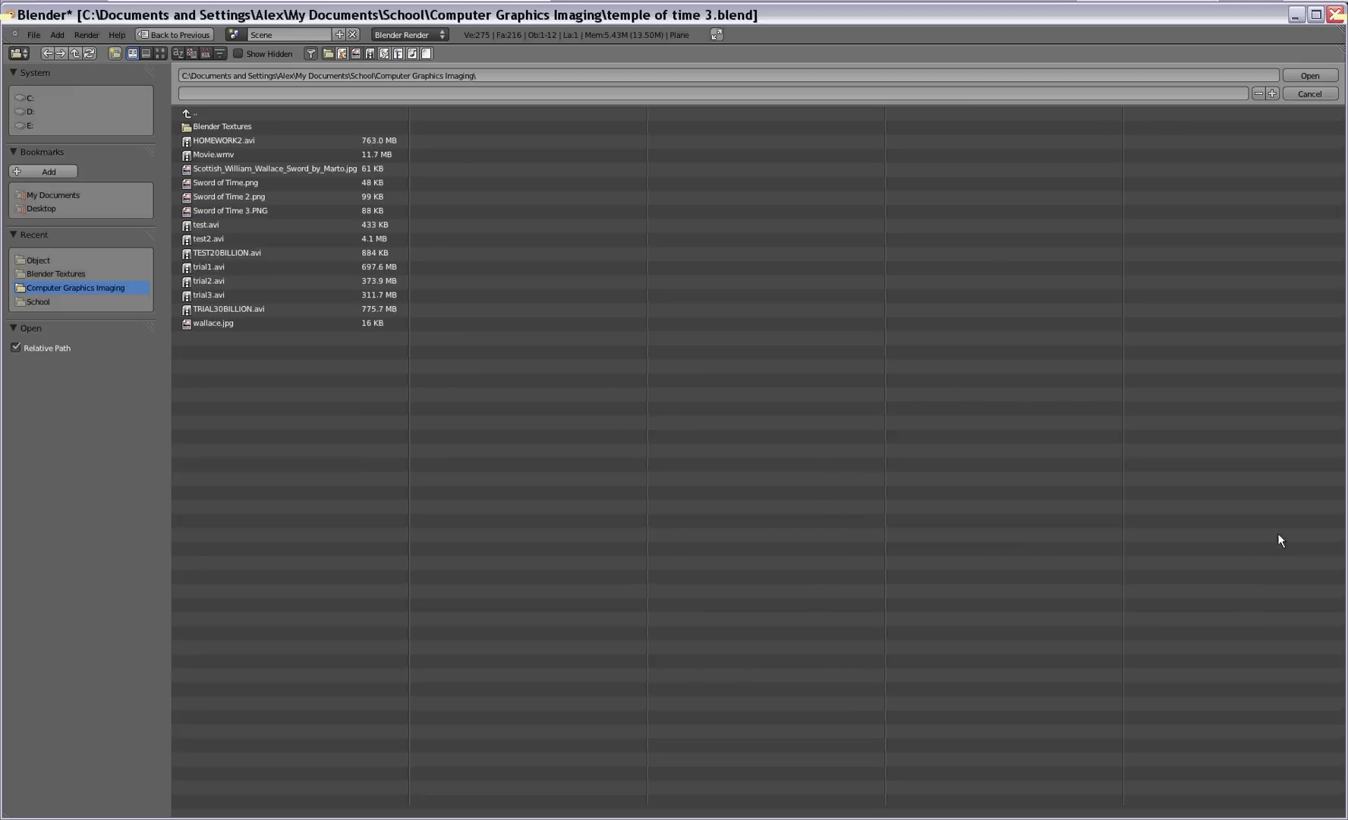
click(214, 125)
click(223, 266)
double_click(222, 266)
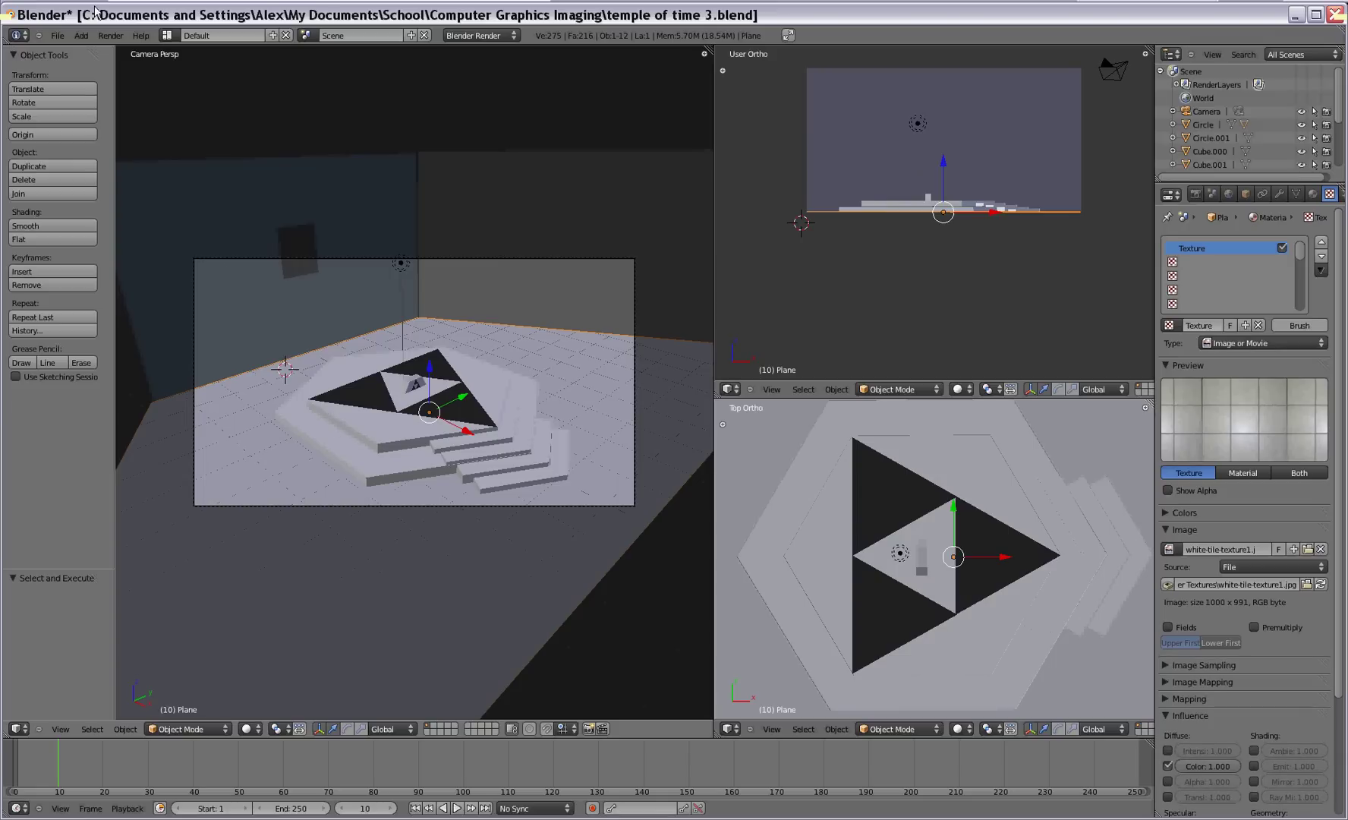
click(124, 36)
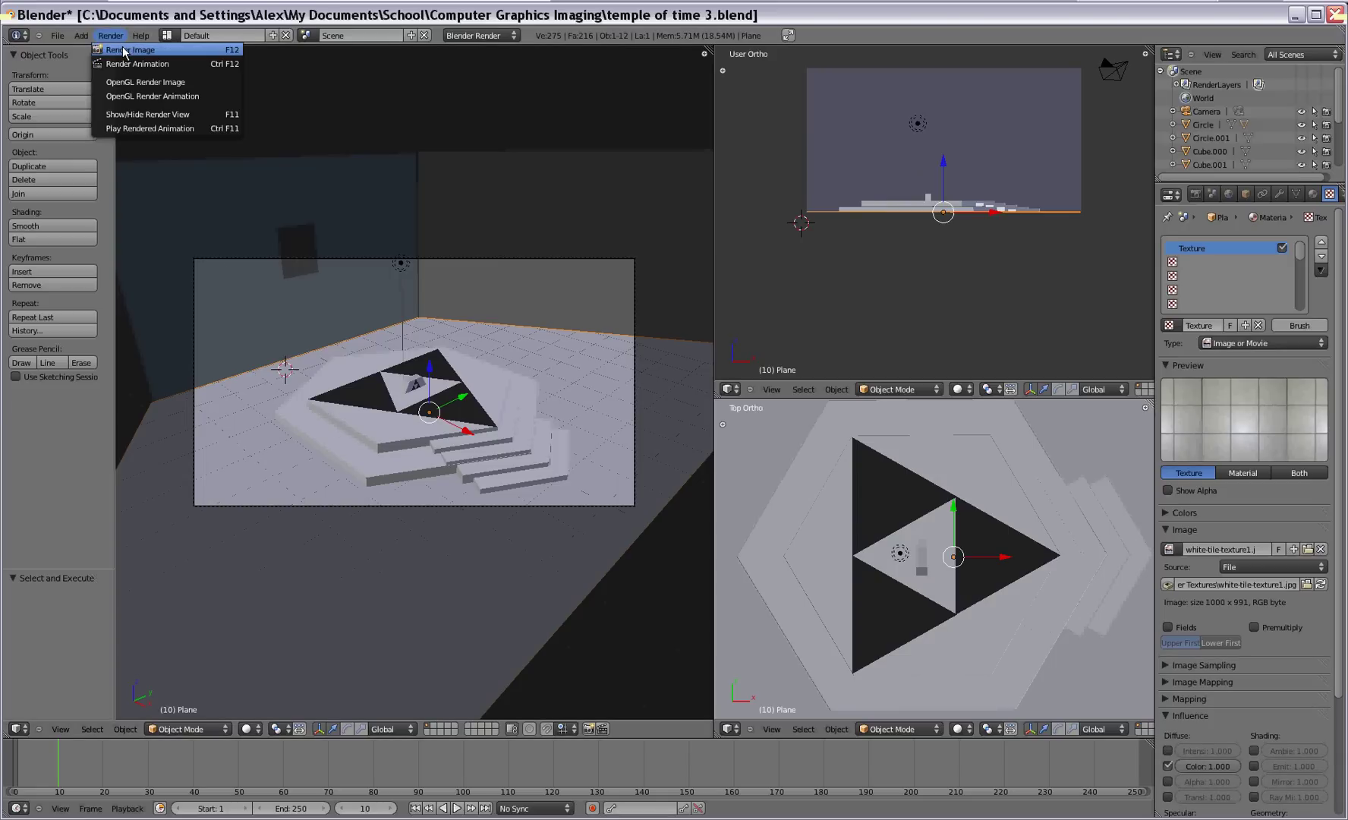
click(124, 50)
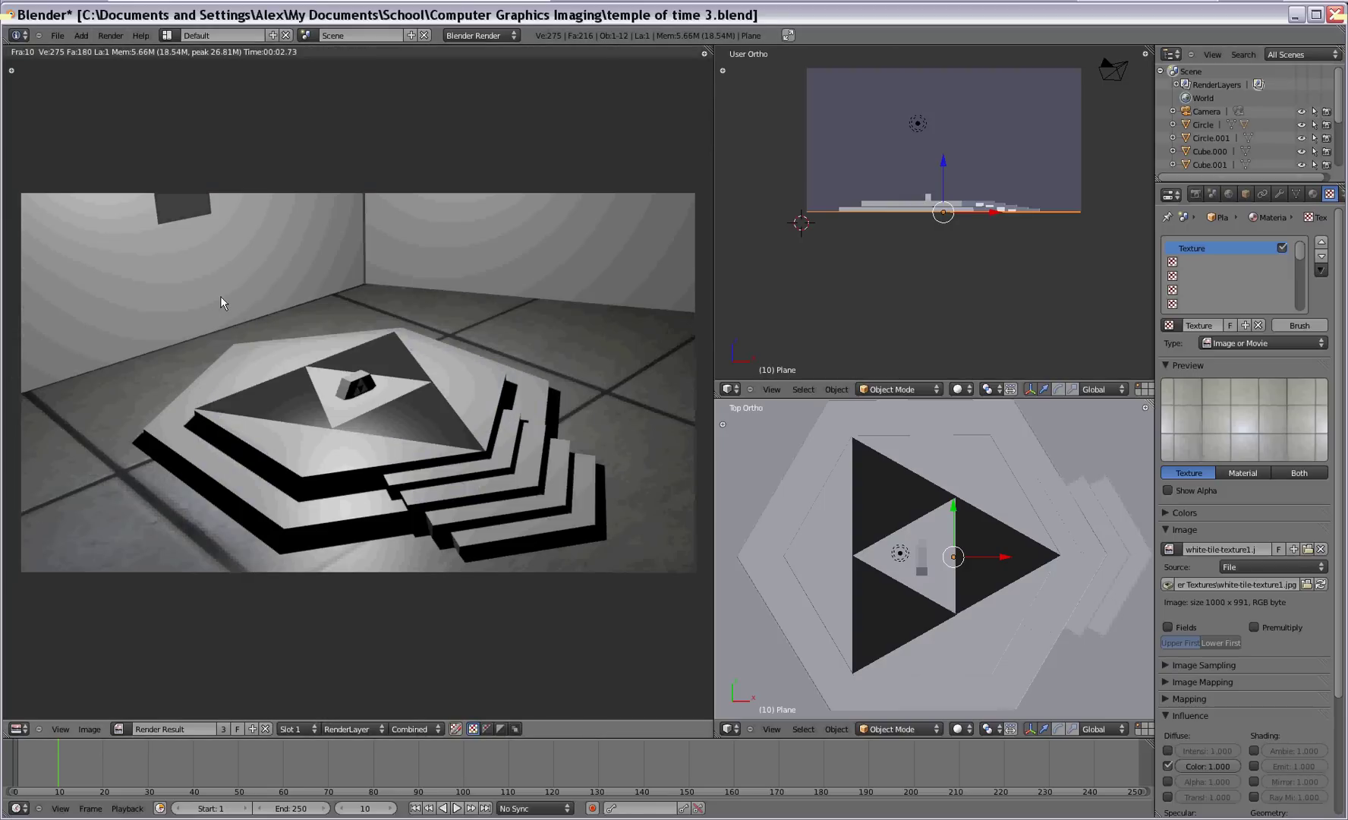
Close the render and expand Image Mapping, leaving the floor texture's Extension on Repeat.
key(Escape)
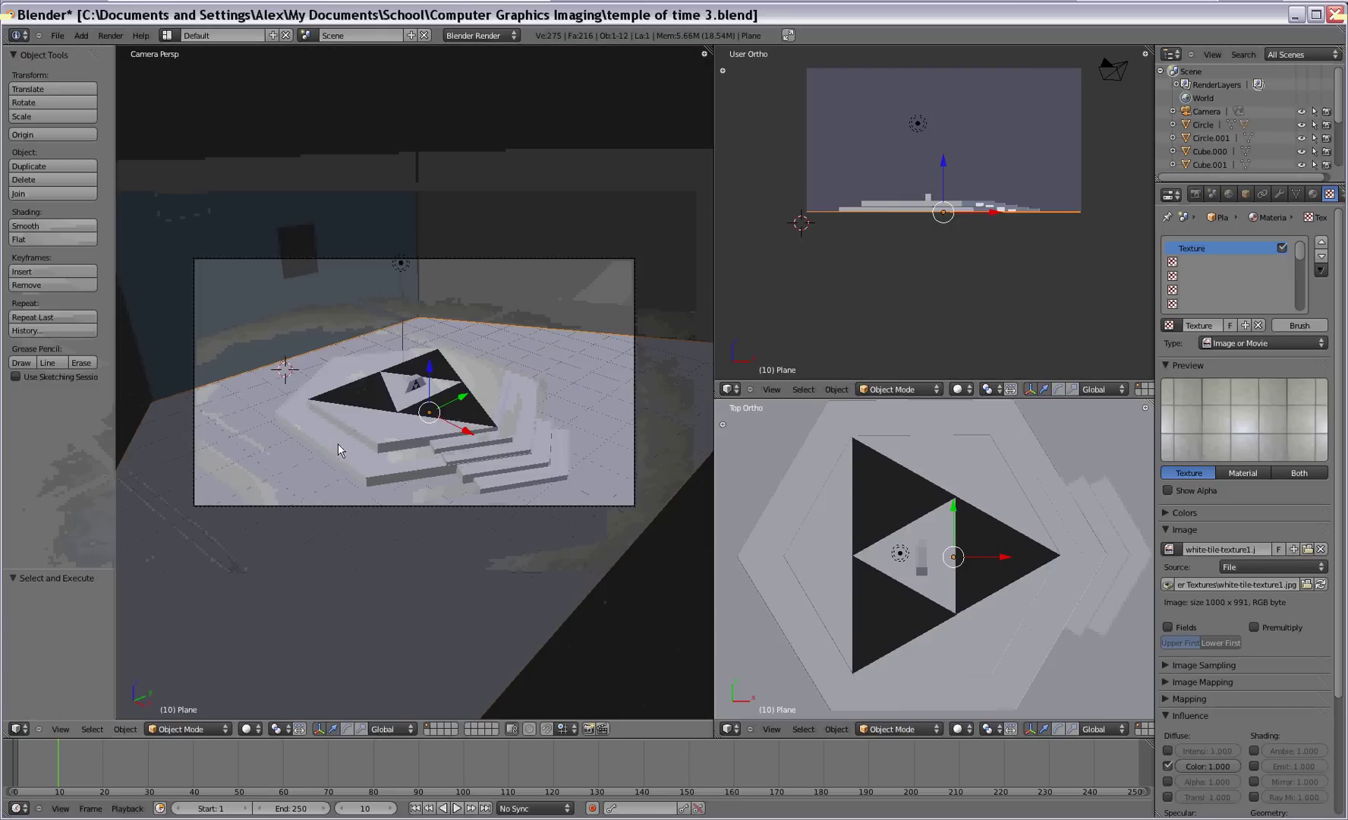
scroll(1260, 467, down, 2)
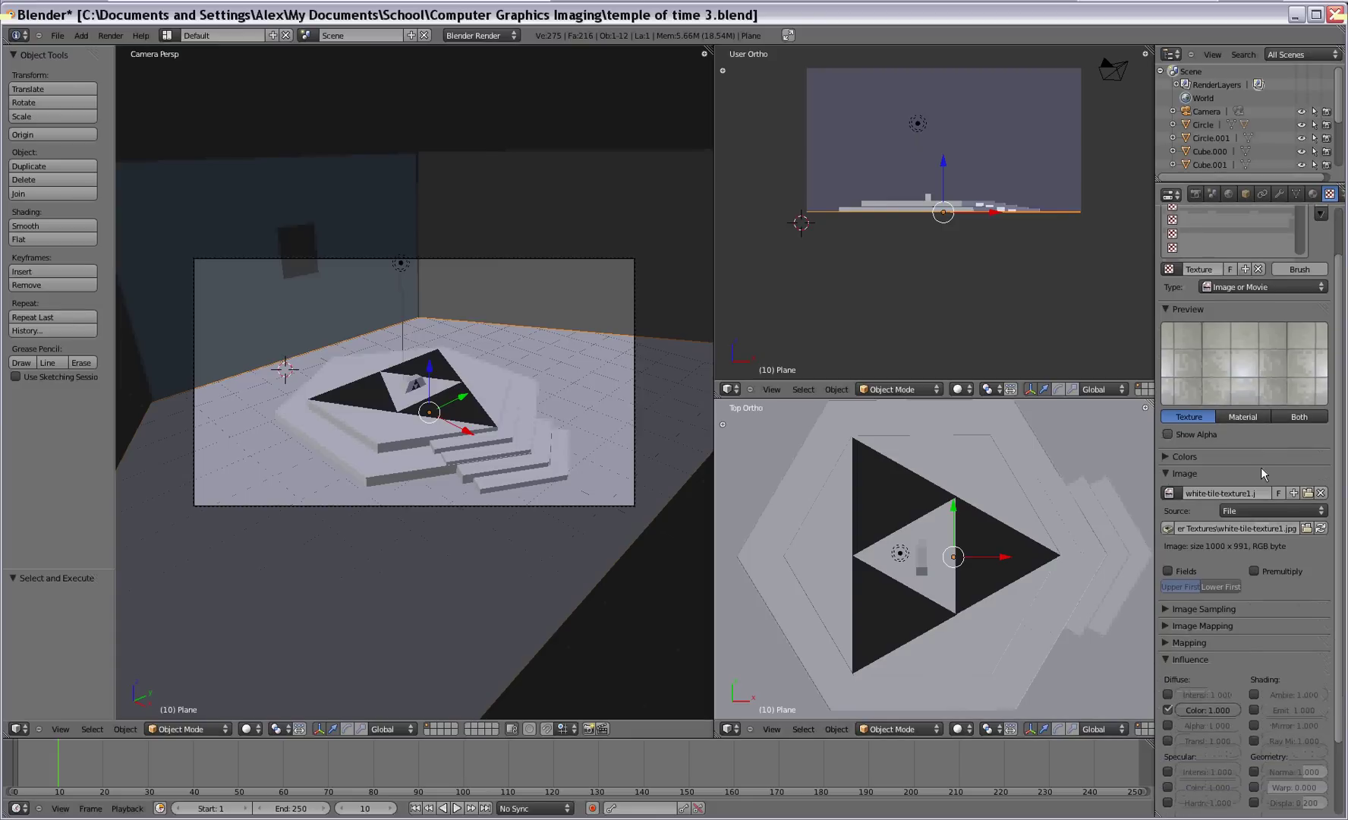
scroll(1224, 552, down, 2)
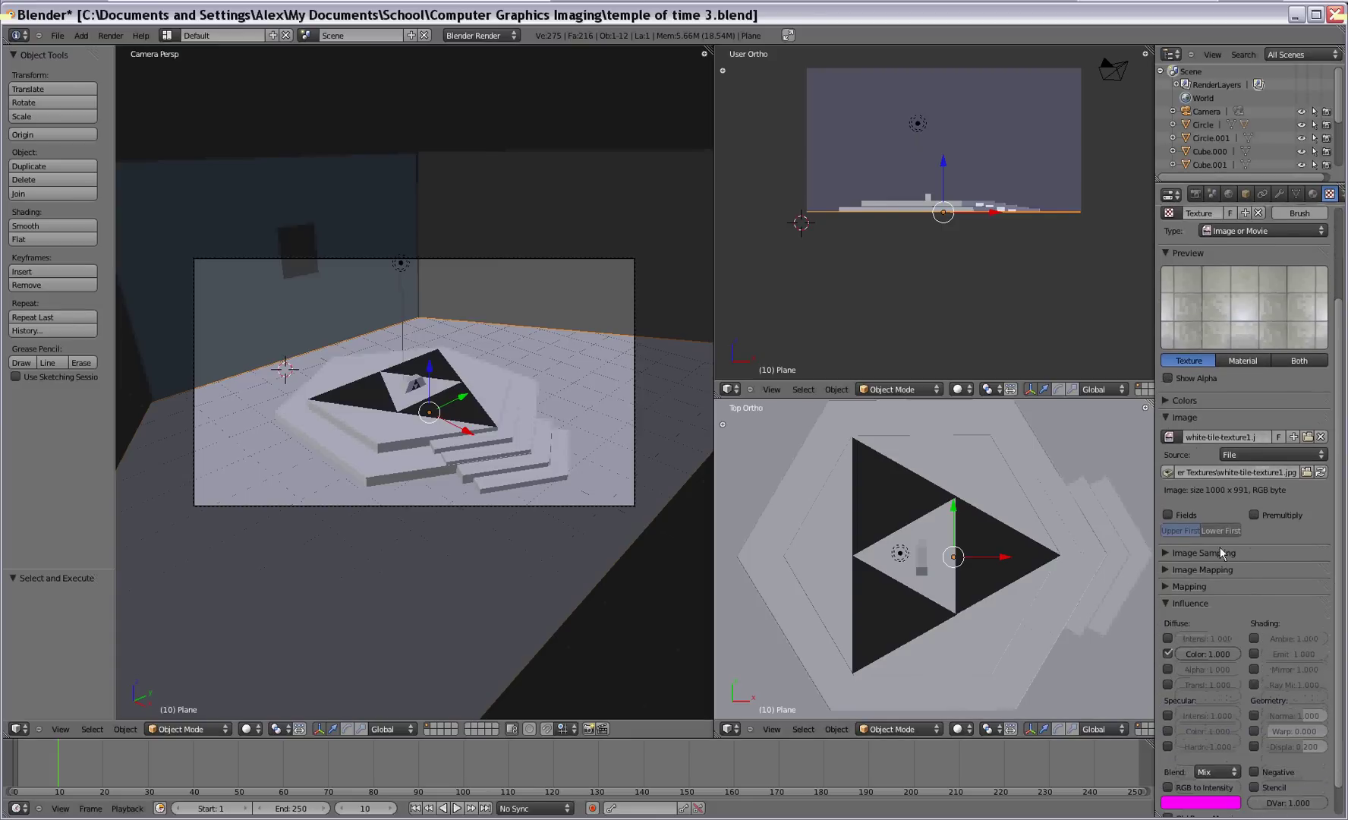
scroll(1222, 554, down, 1)
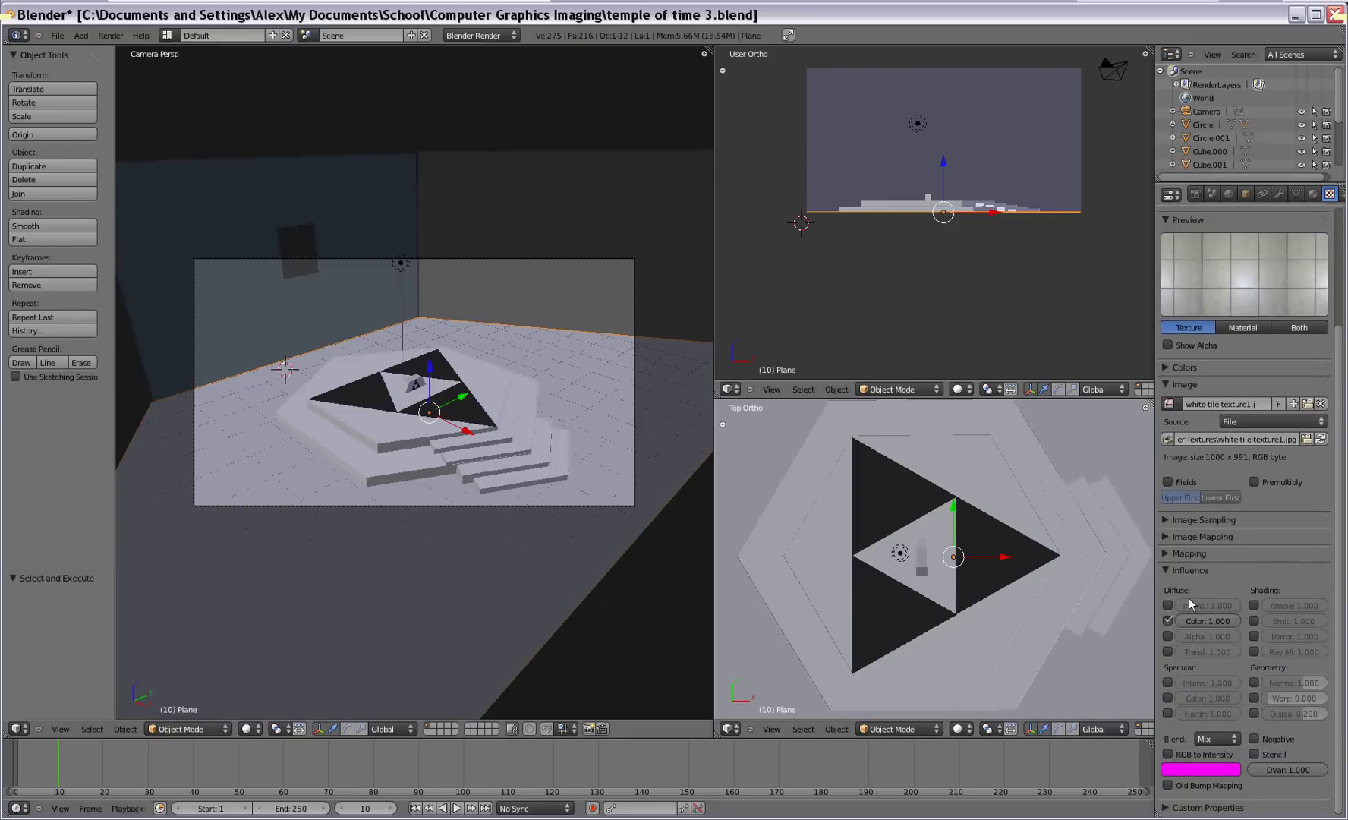
click(1165, 536)
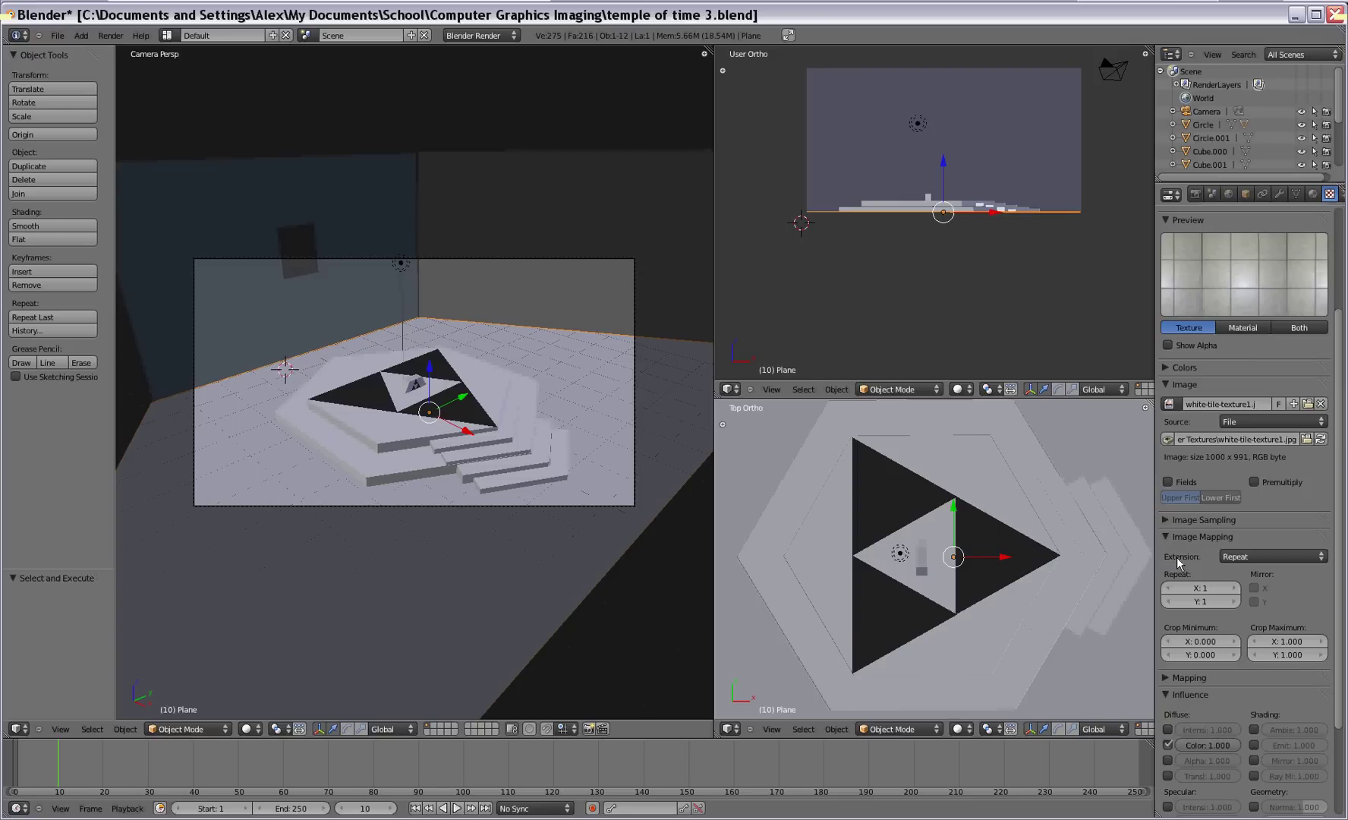
click(1253, 559)
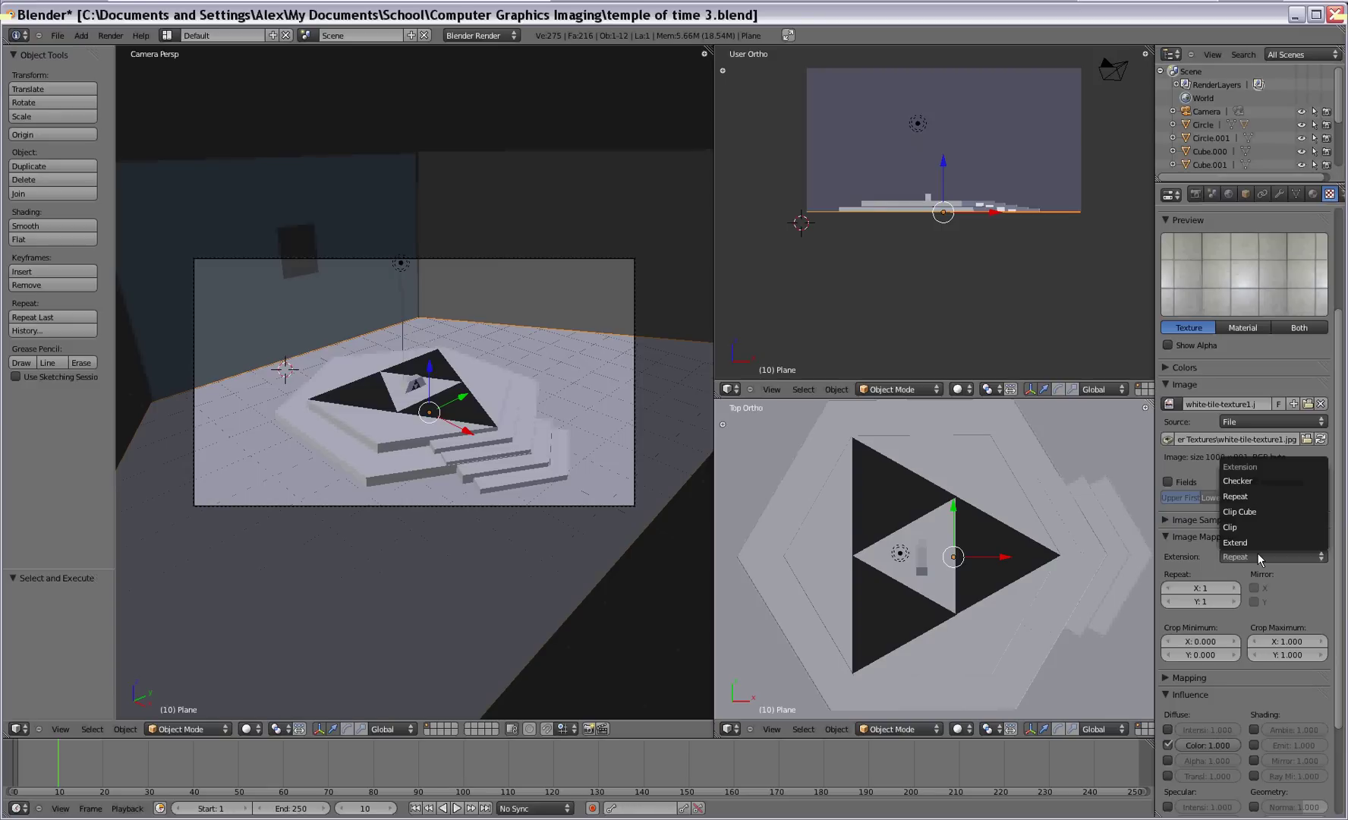
click(1231, 564)
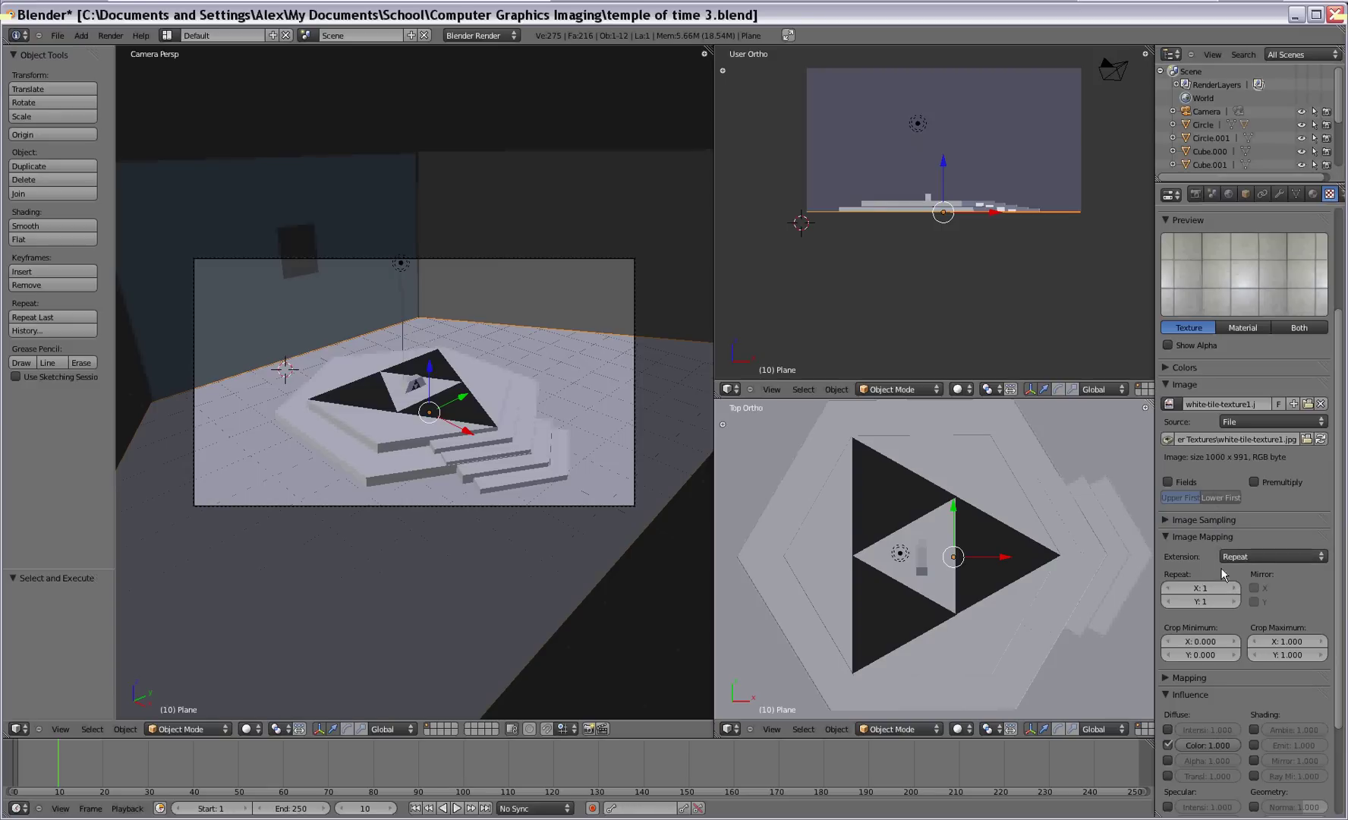
click(1228, 568)
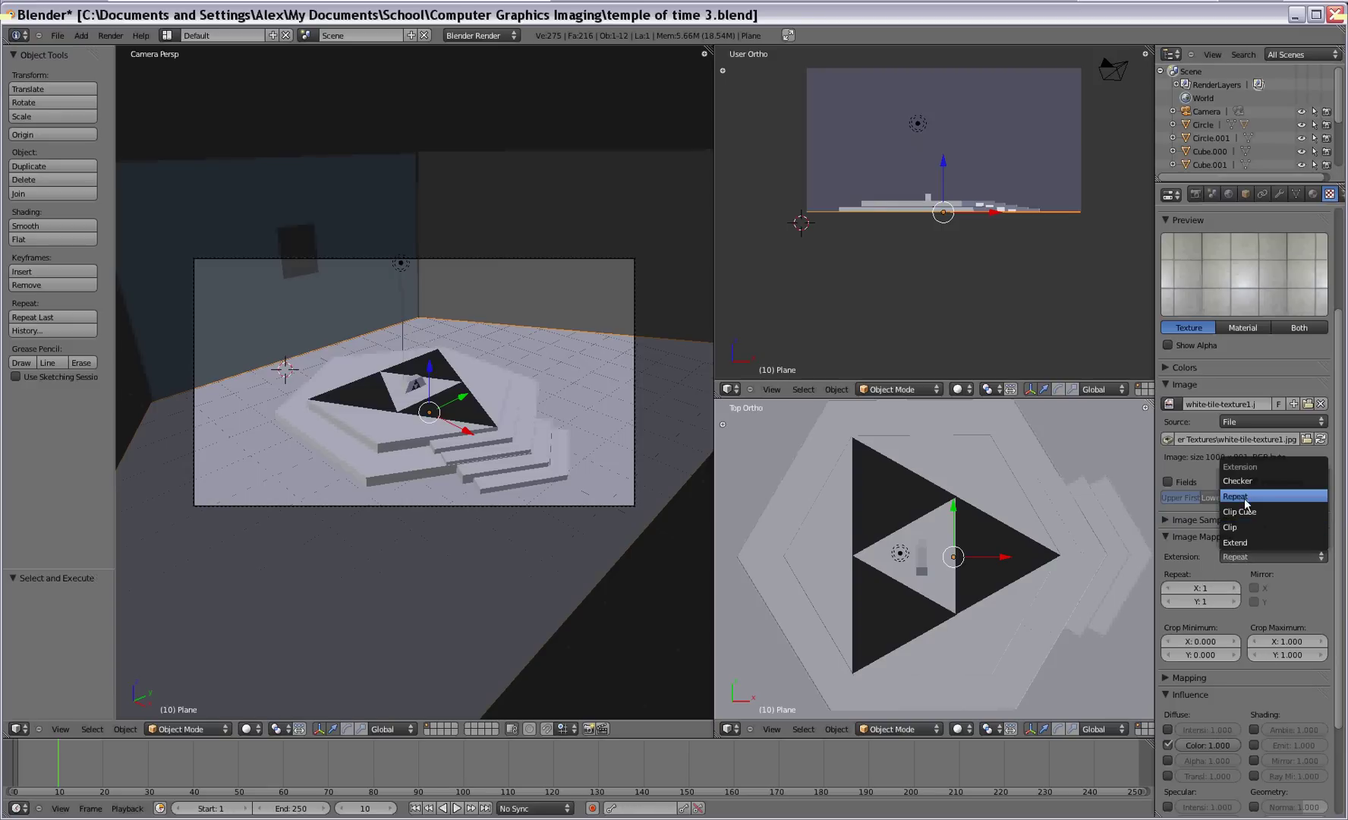
click(1240, 543)
click(1239, 554)
click(1234, 522)
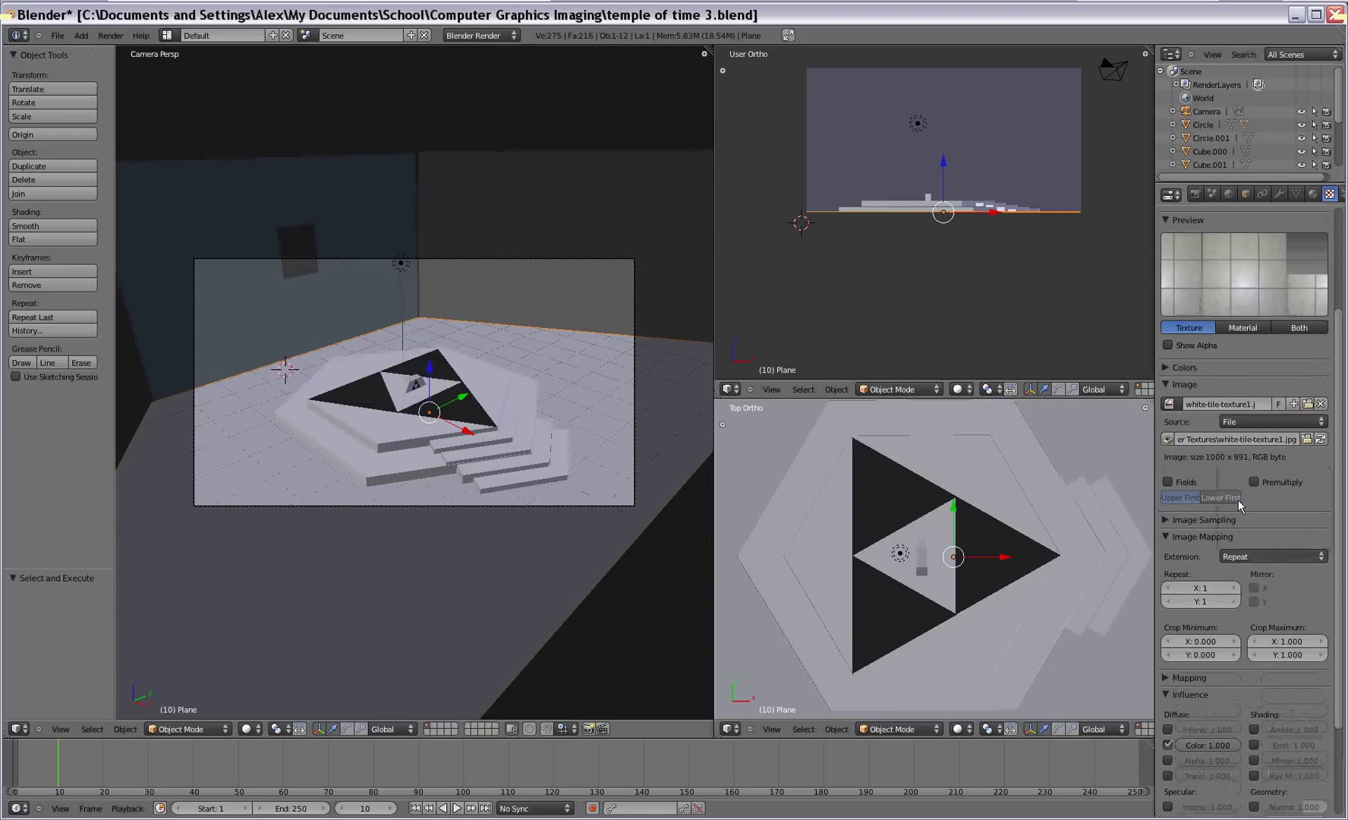
Set the floor texture's Repeat X and Y to 5 and render the denser tiles.
click(1206, 587)
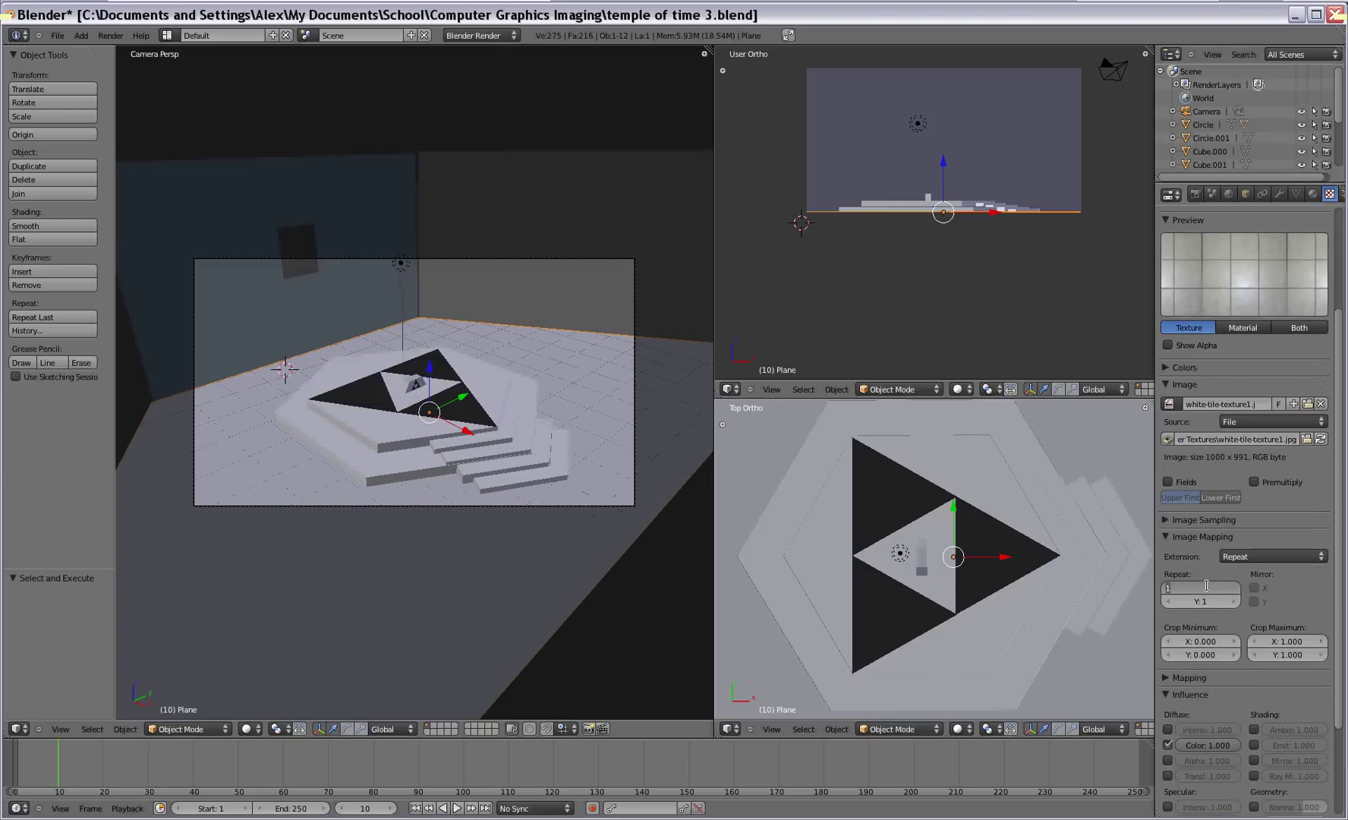
text(5)
key(Tab)
text(5)
key(Return)
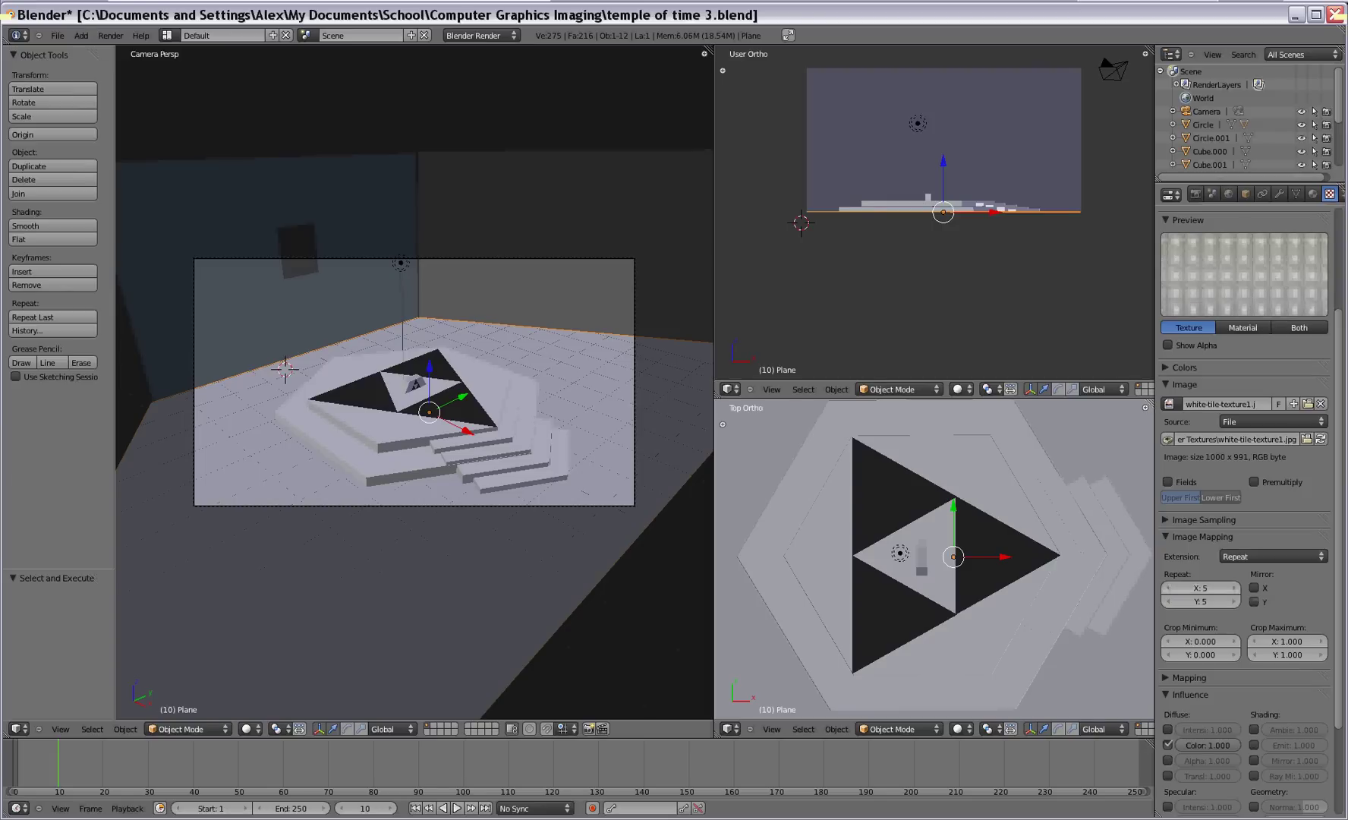
click(110, 35)
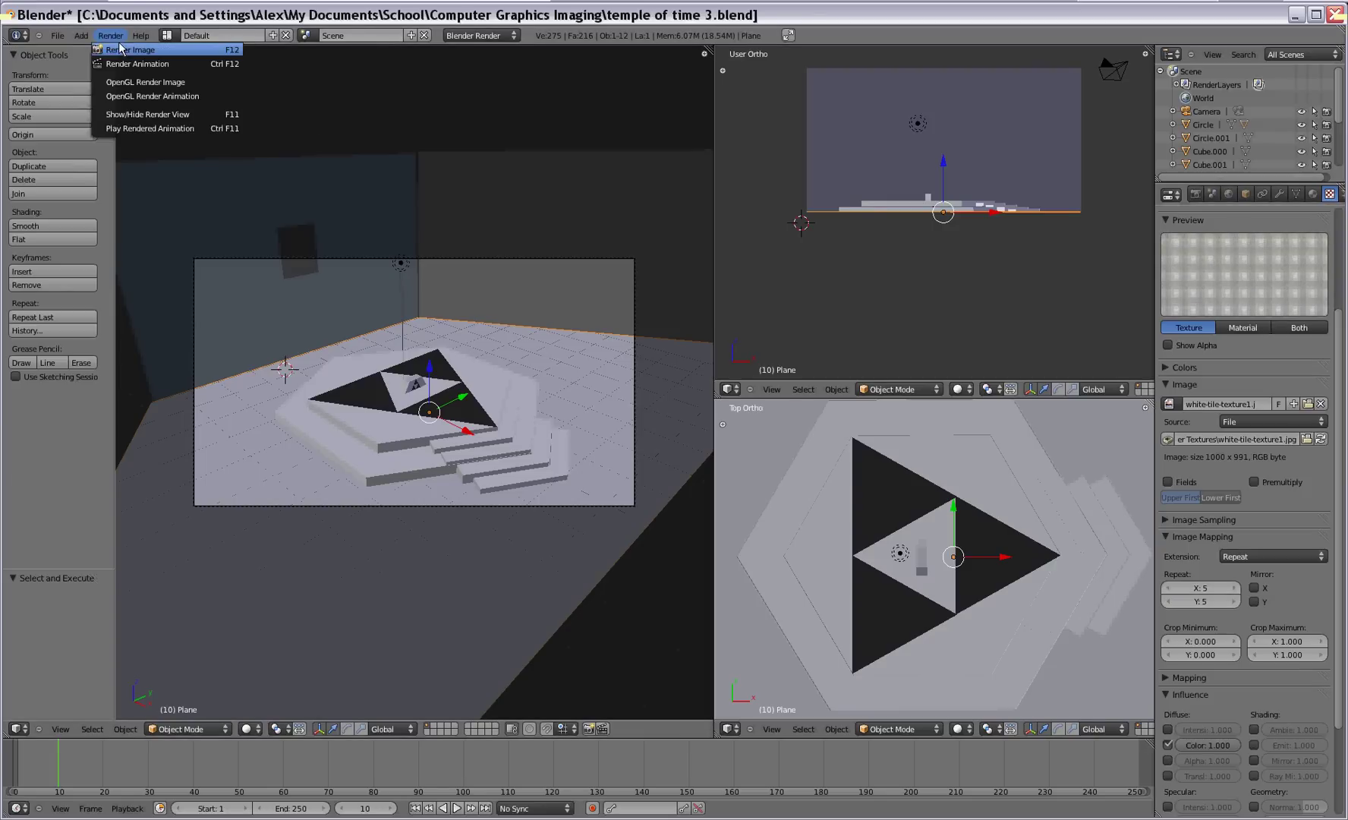
click(124, 47)
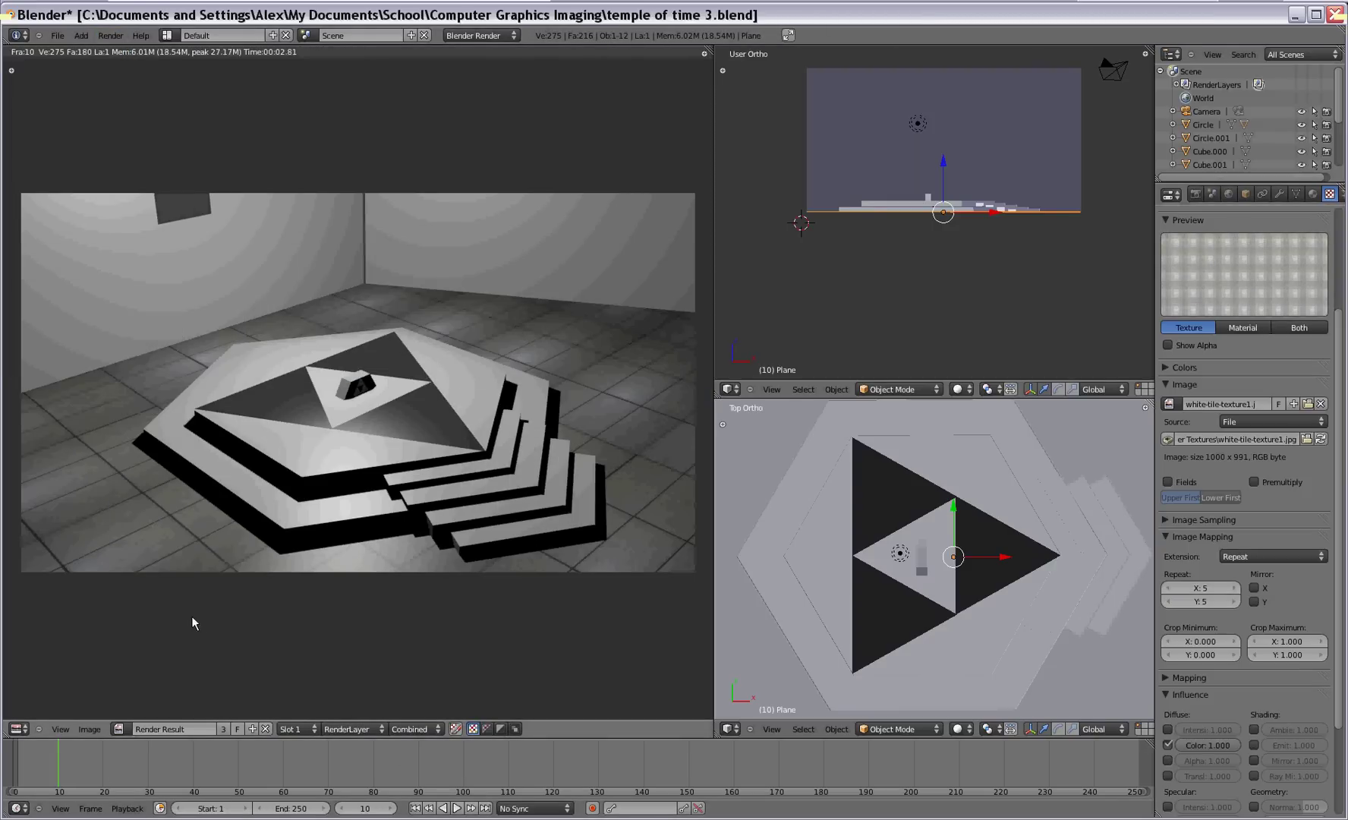
Select the hexagonal Circle platform and set its texture type to Image or Movie.
key(Escape)
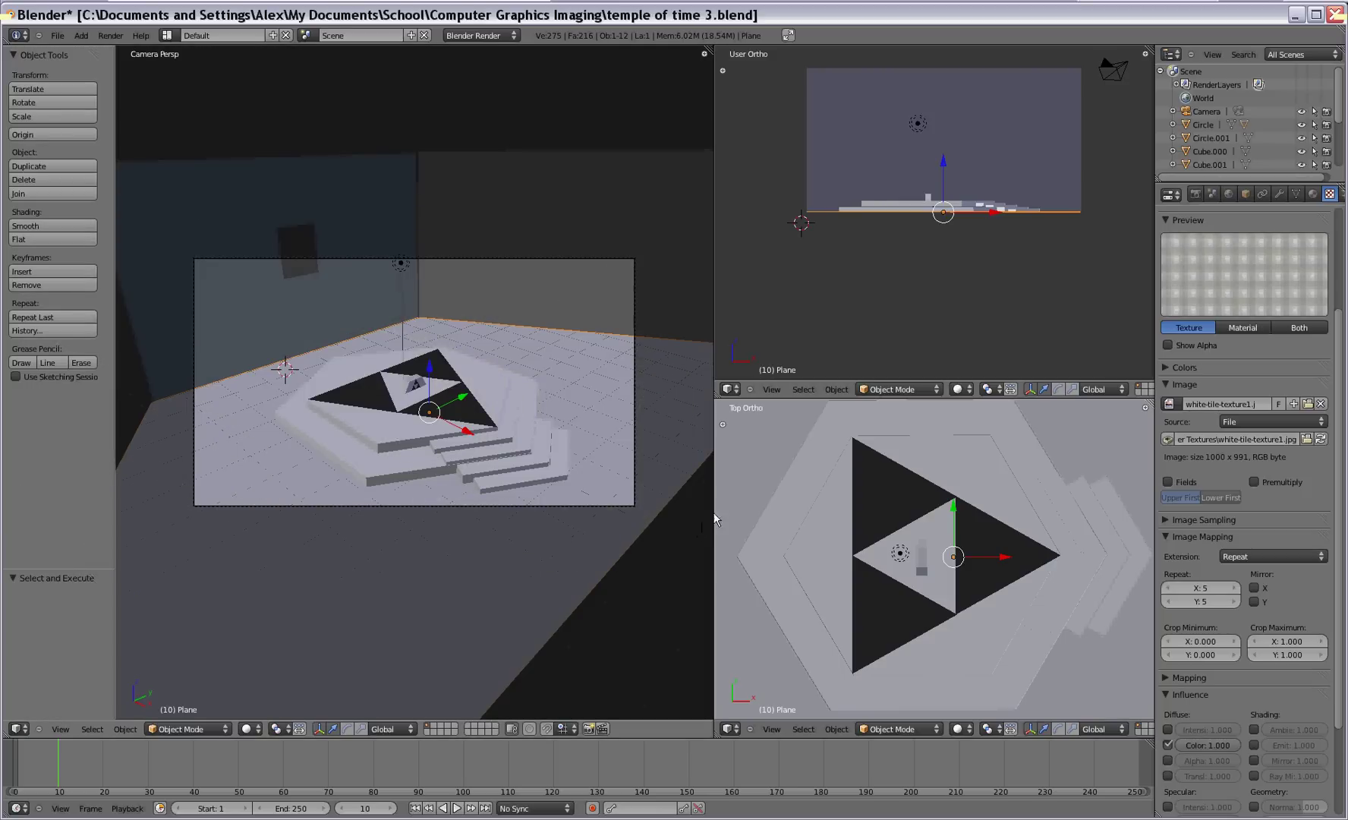
right_click(375, 427)
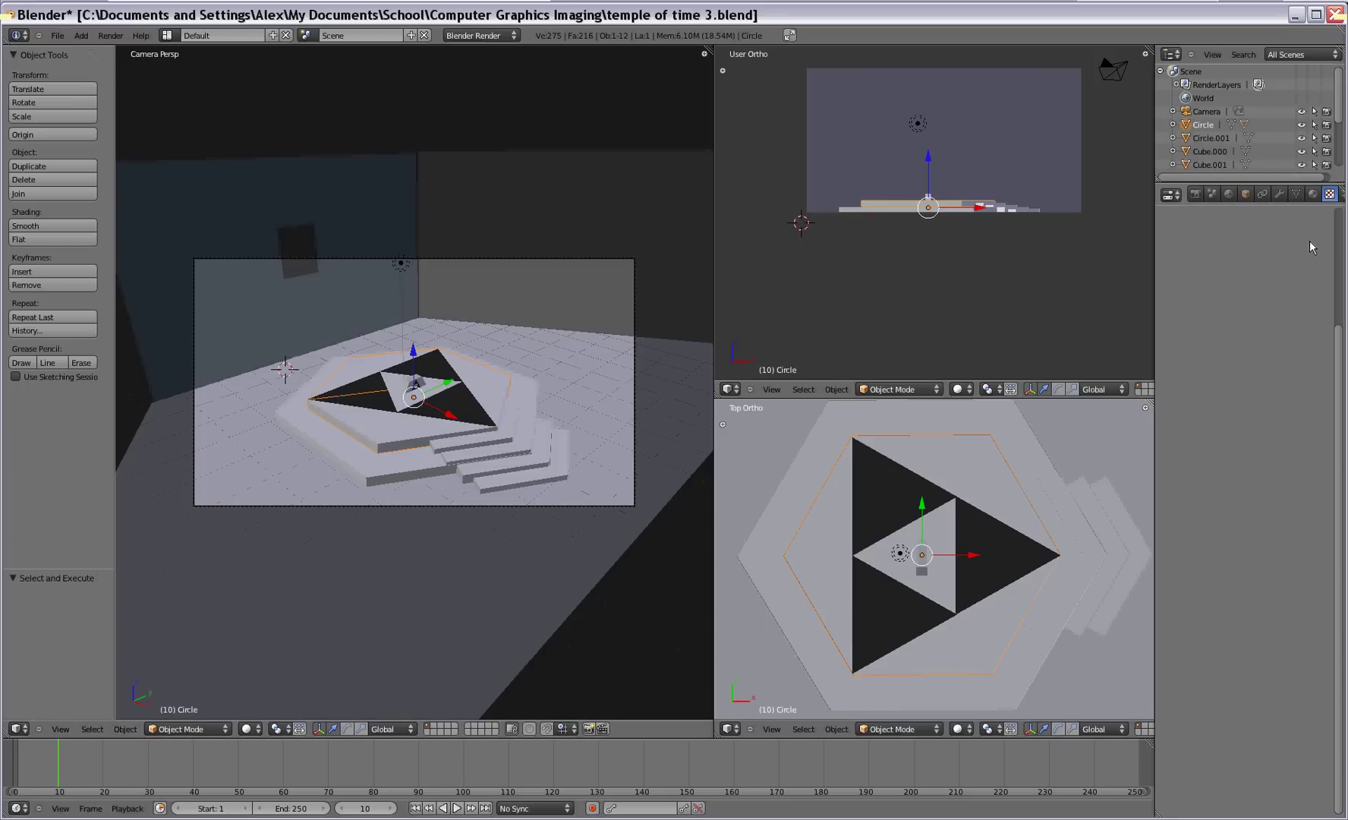
click(1312, 198)
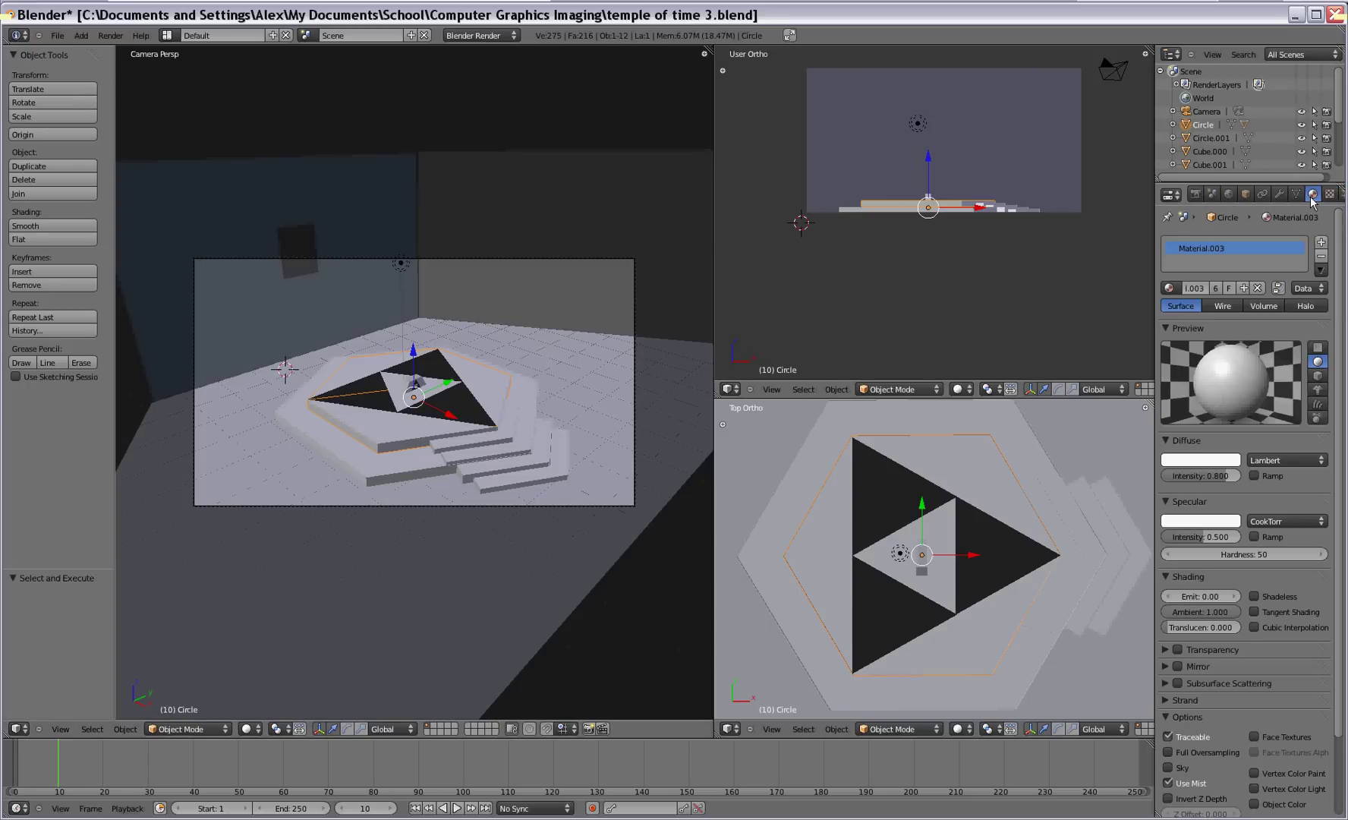
click(1328, 199)
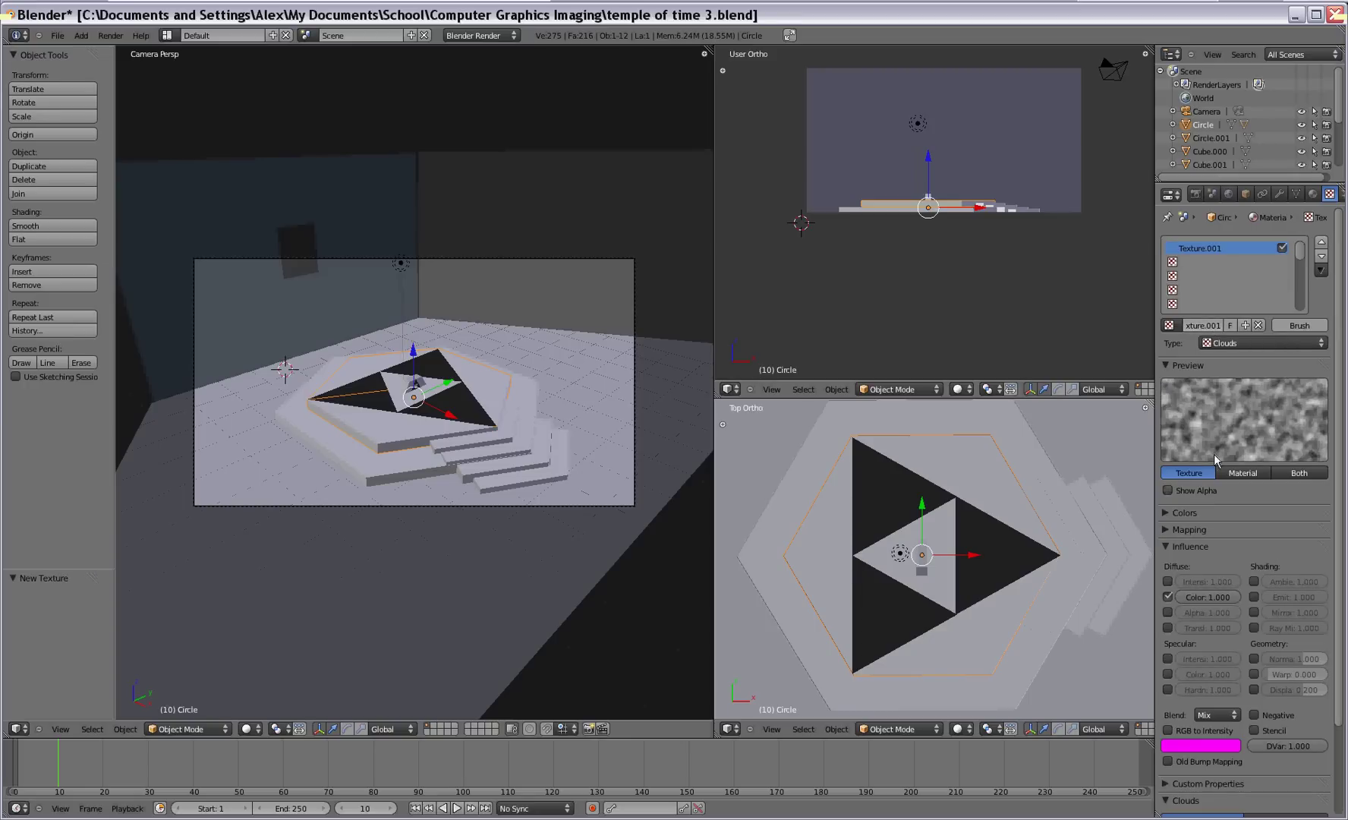
click(1239, 343)
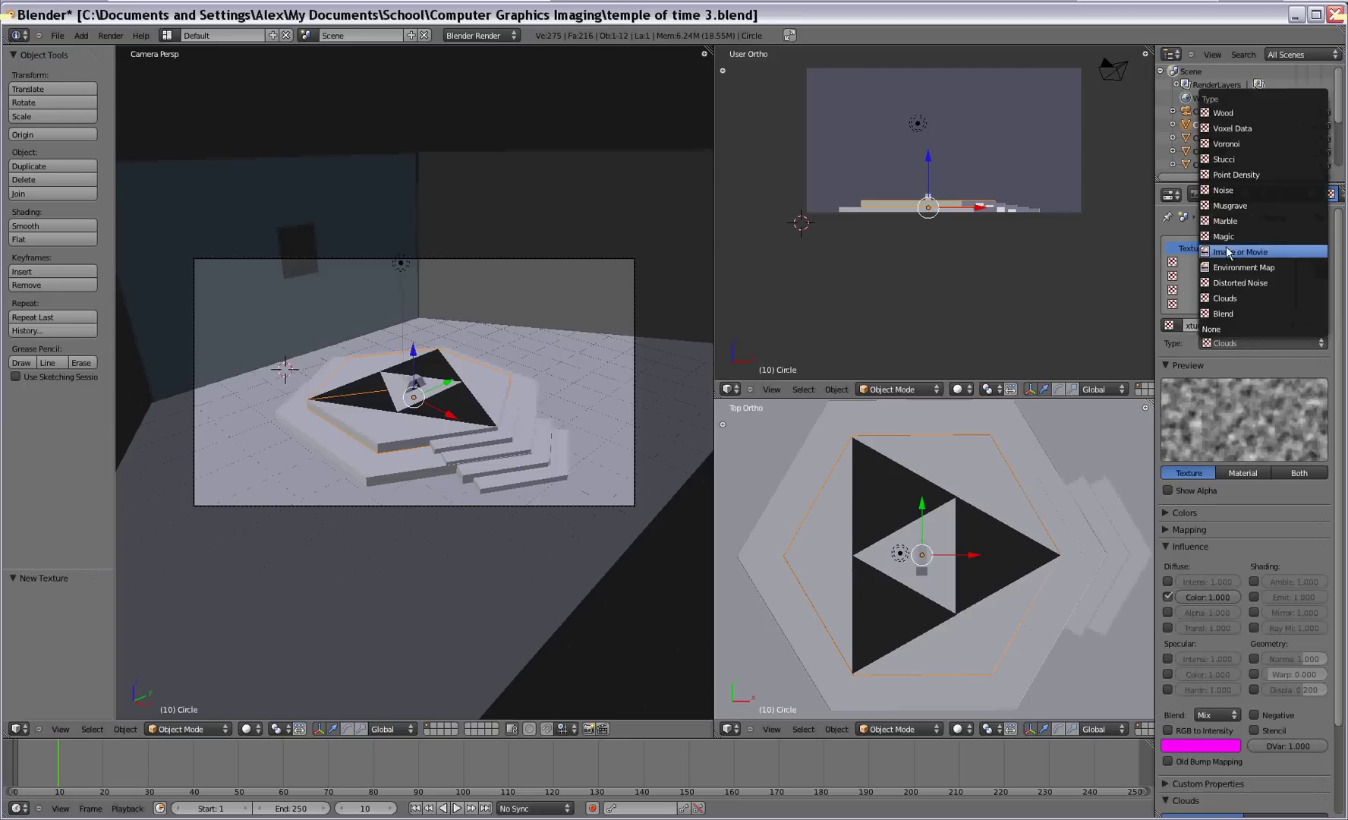
click(1229, 254)
Load Marble.jpg from Blender Textures as the platform image, replacing the blue tiles, and test-render.
click(1291, 549)
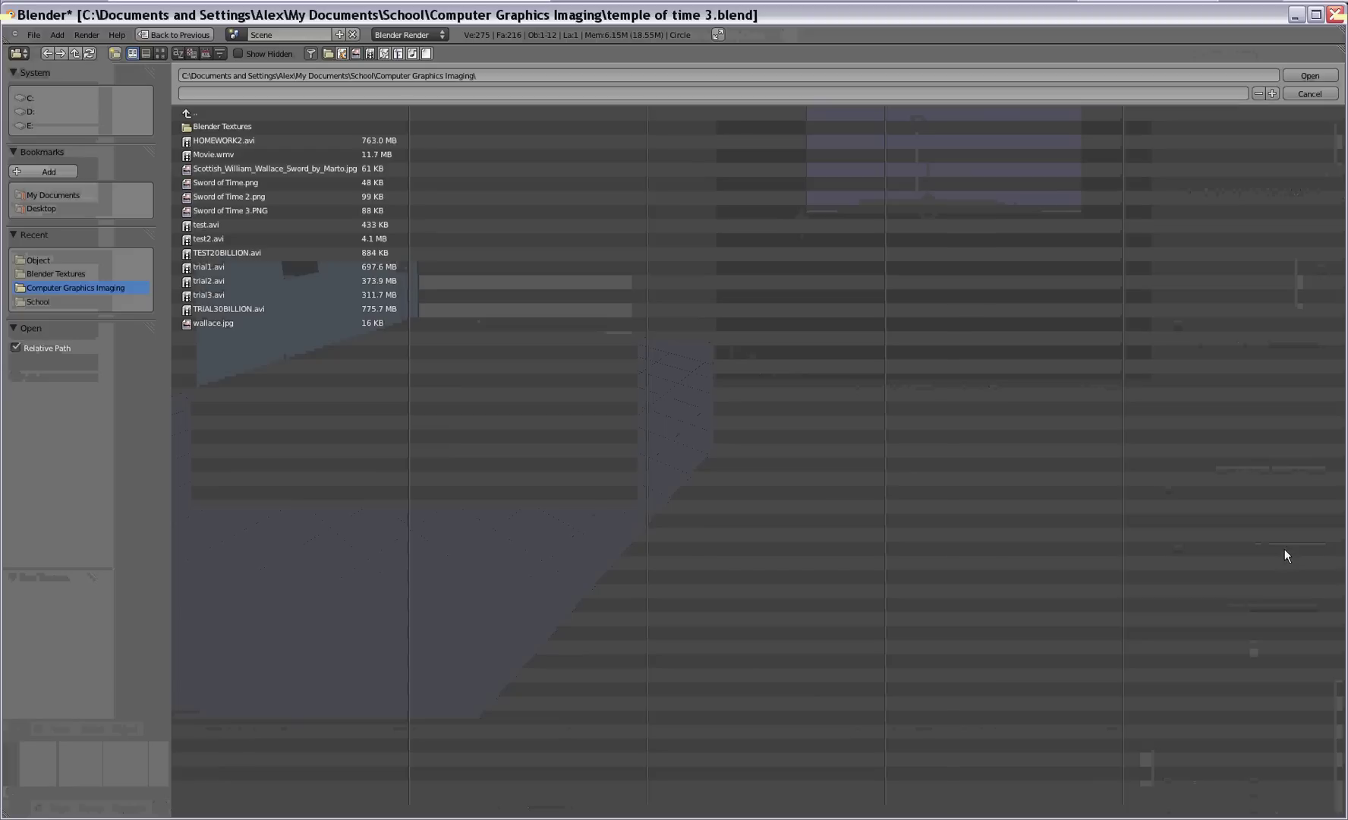
double_click(258, 221)
double_click(254, 126)
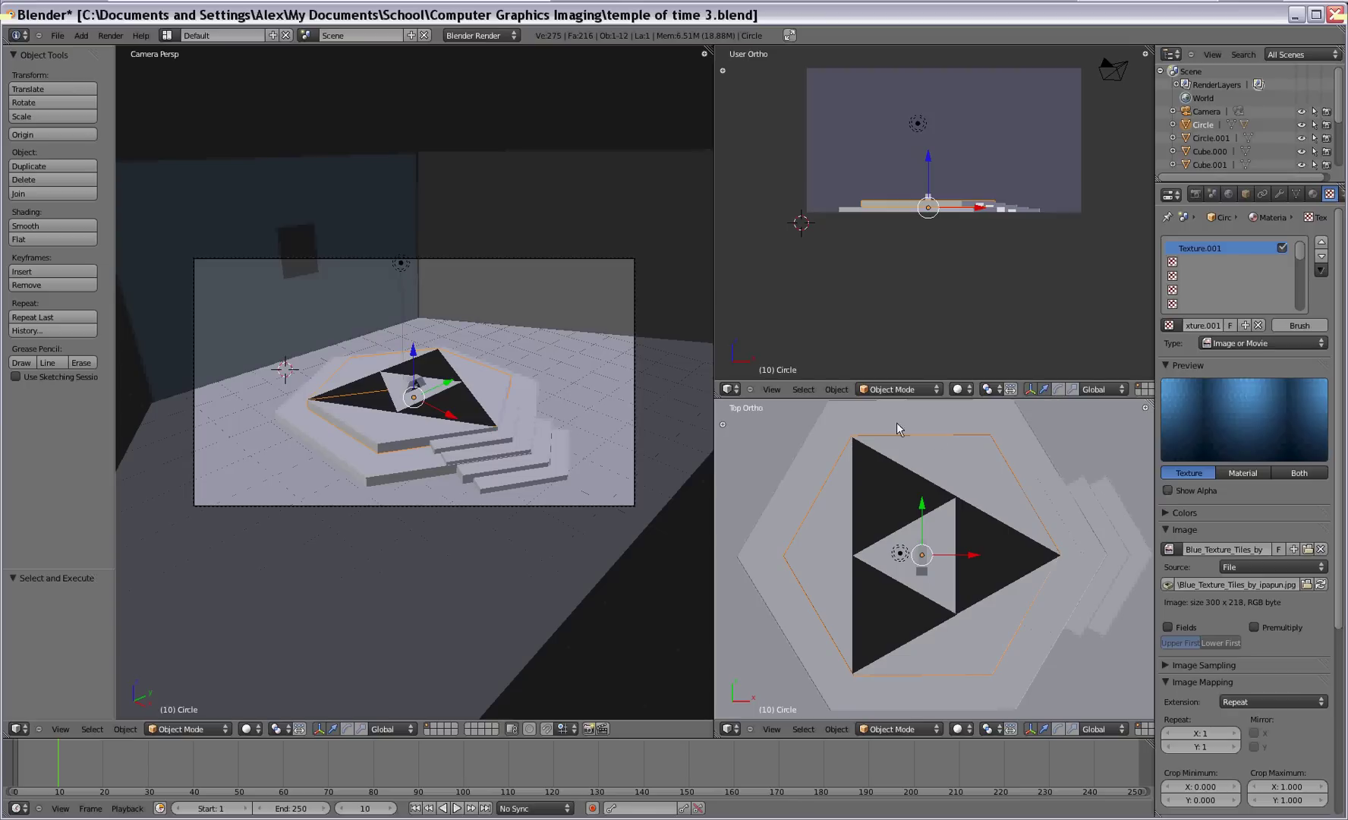
click(1306, 584)
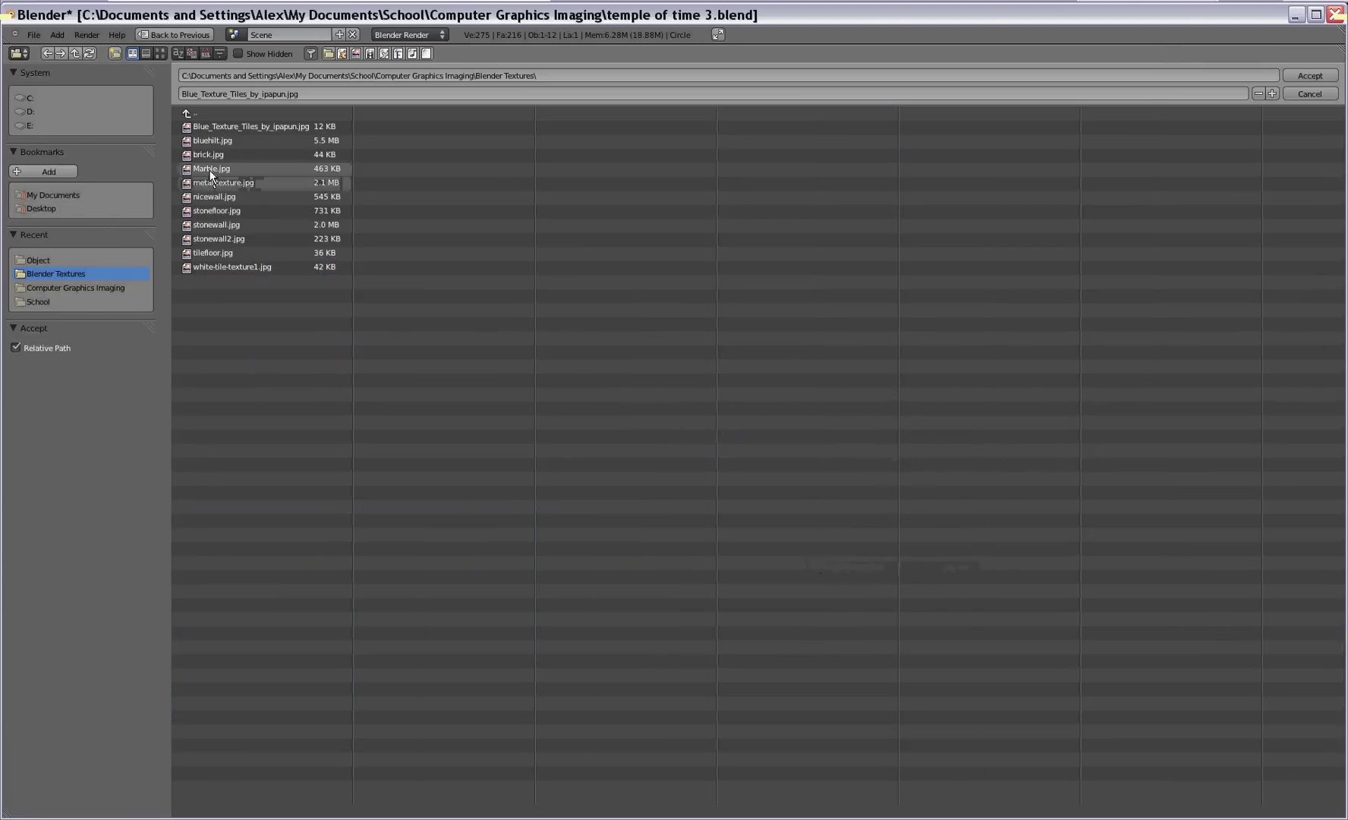
click(238, 168)
double_click(239, 169)
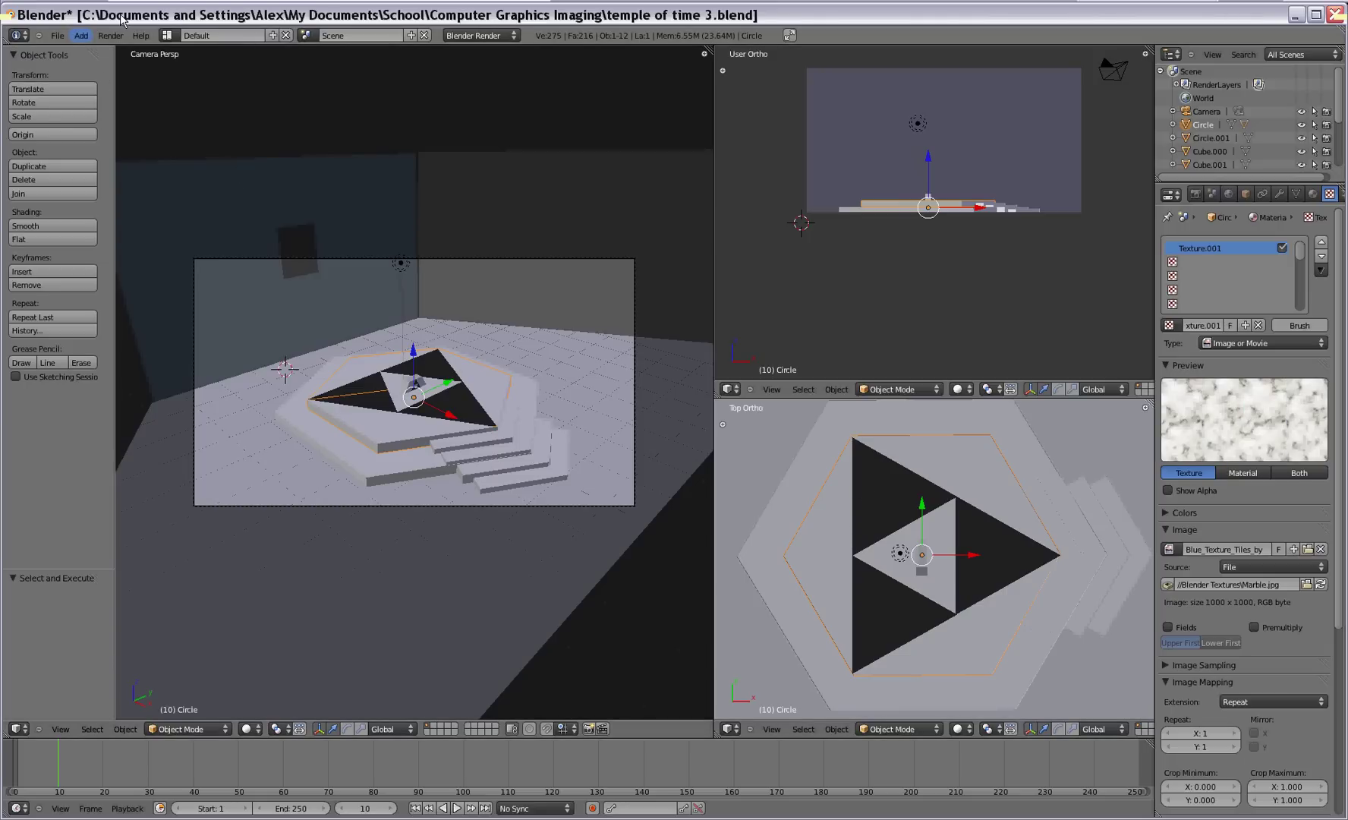
click(110, 35)
click(110, 46)
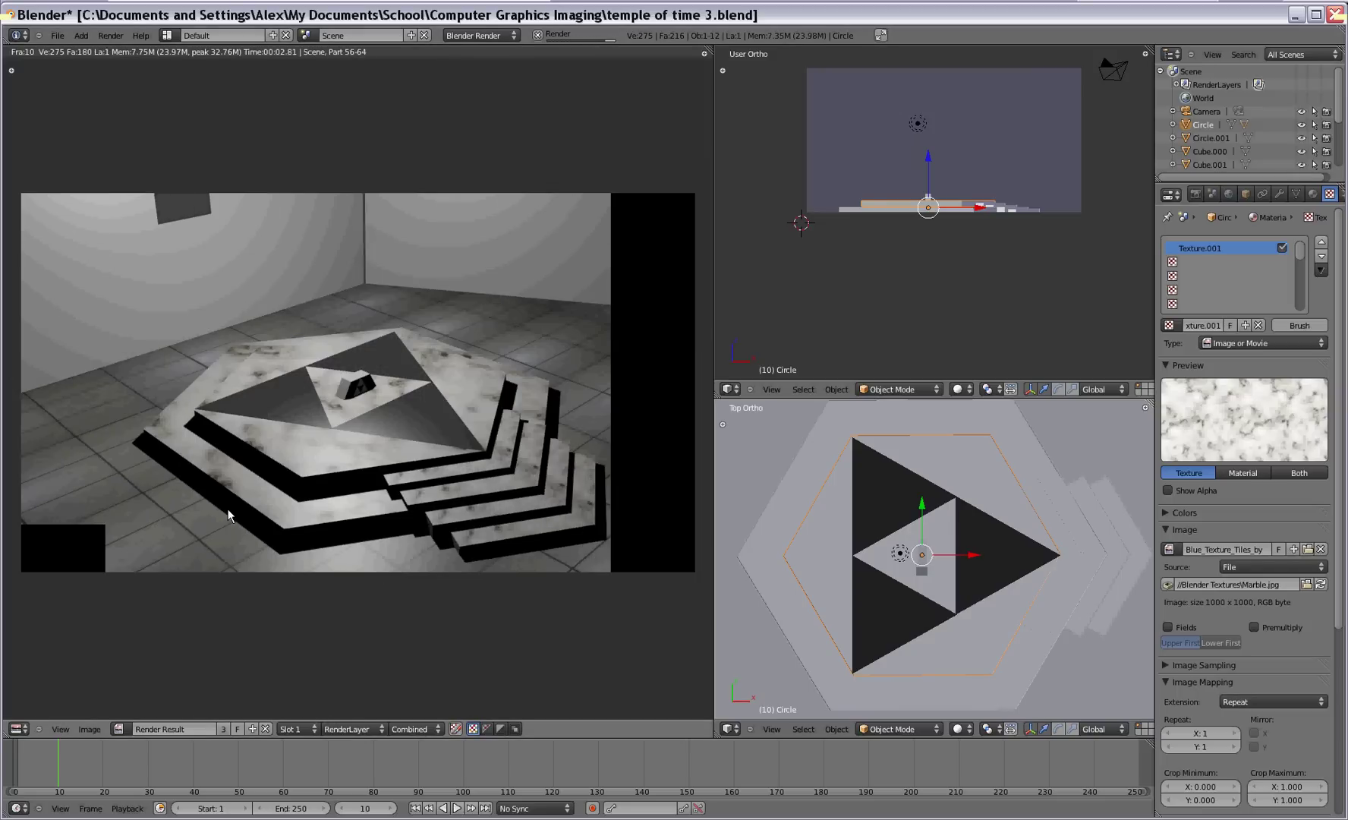
key(Escape)
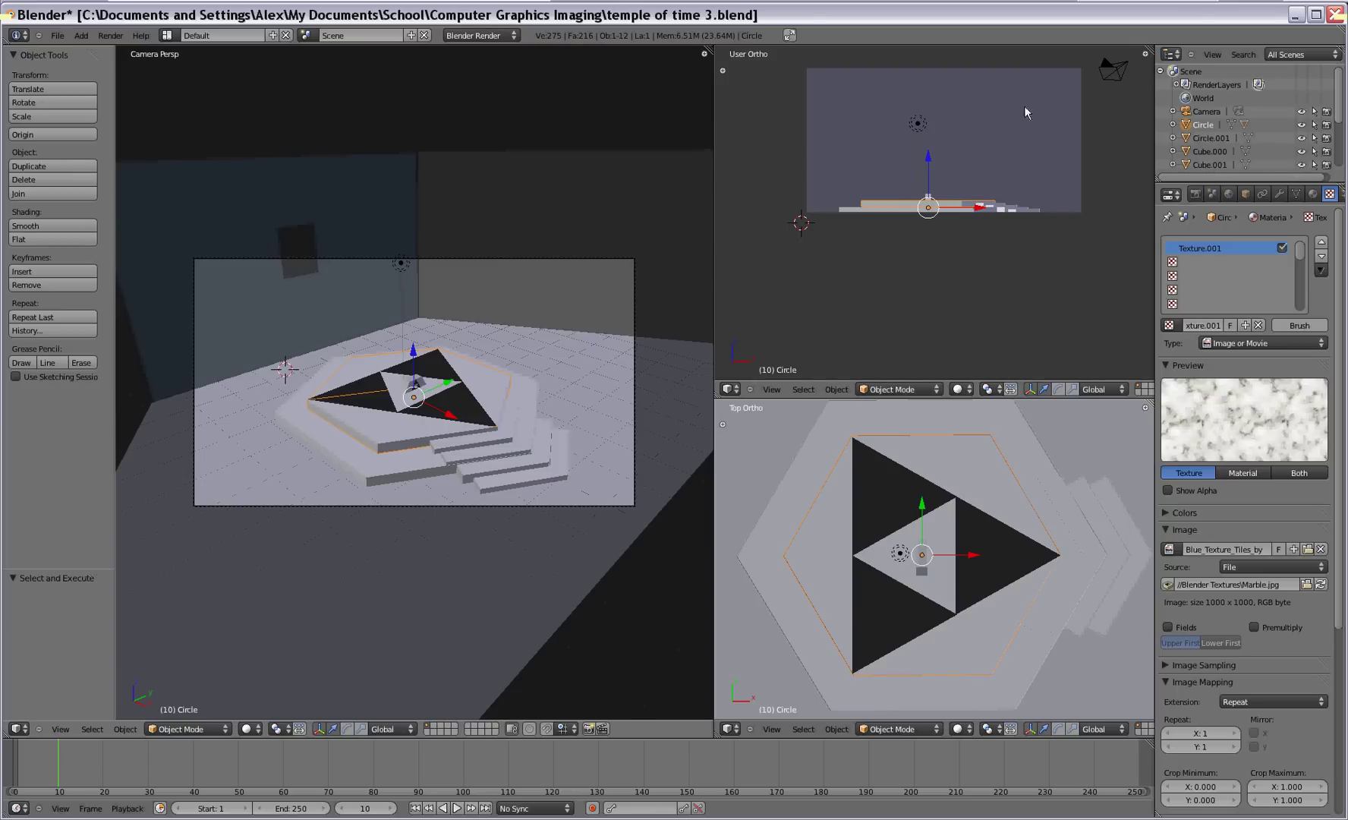
Replace the browser's image search with 'normal map', browse the results, and return to Blender.
key(alt+Tab)
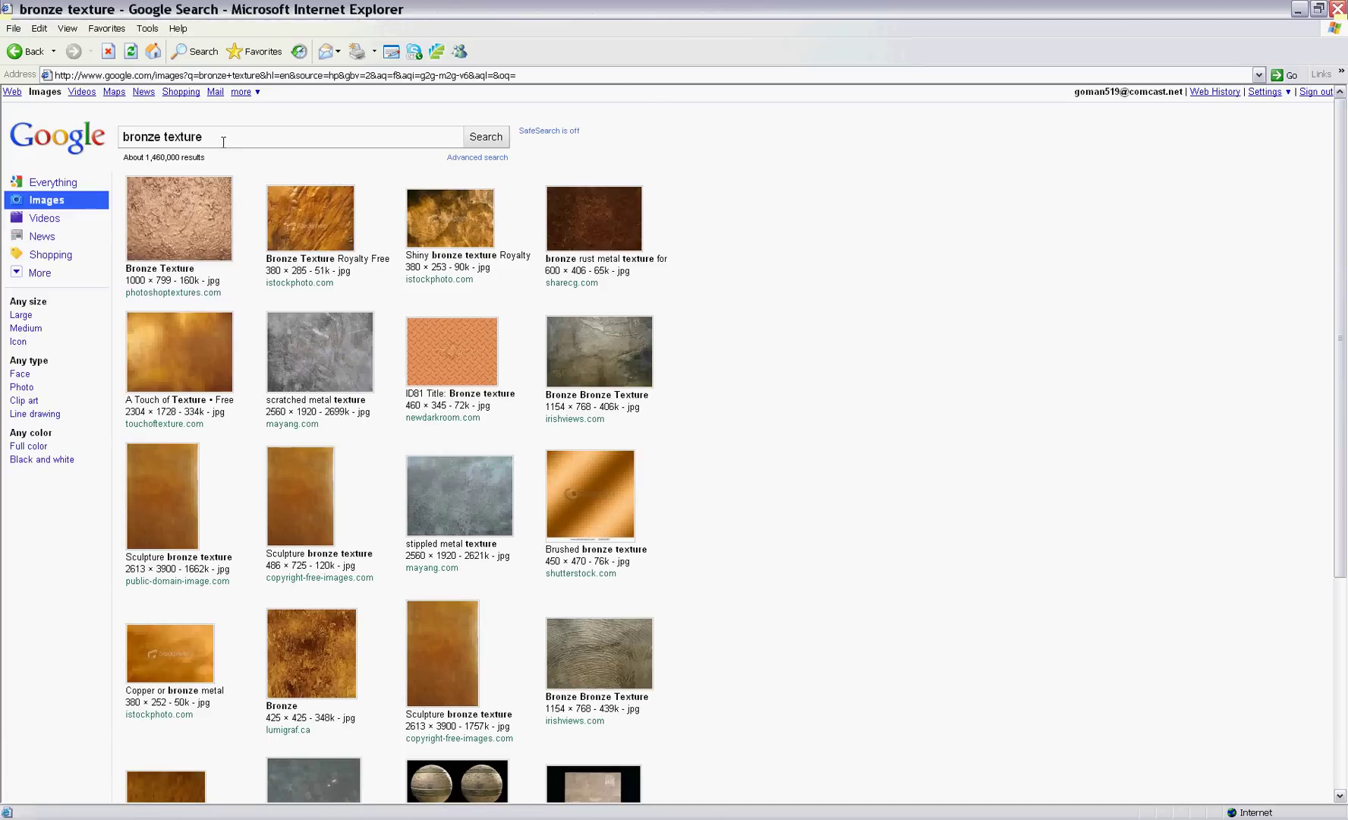
drag(223, 142, 1, 114)
text(normal map)
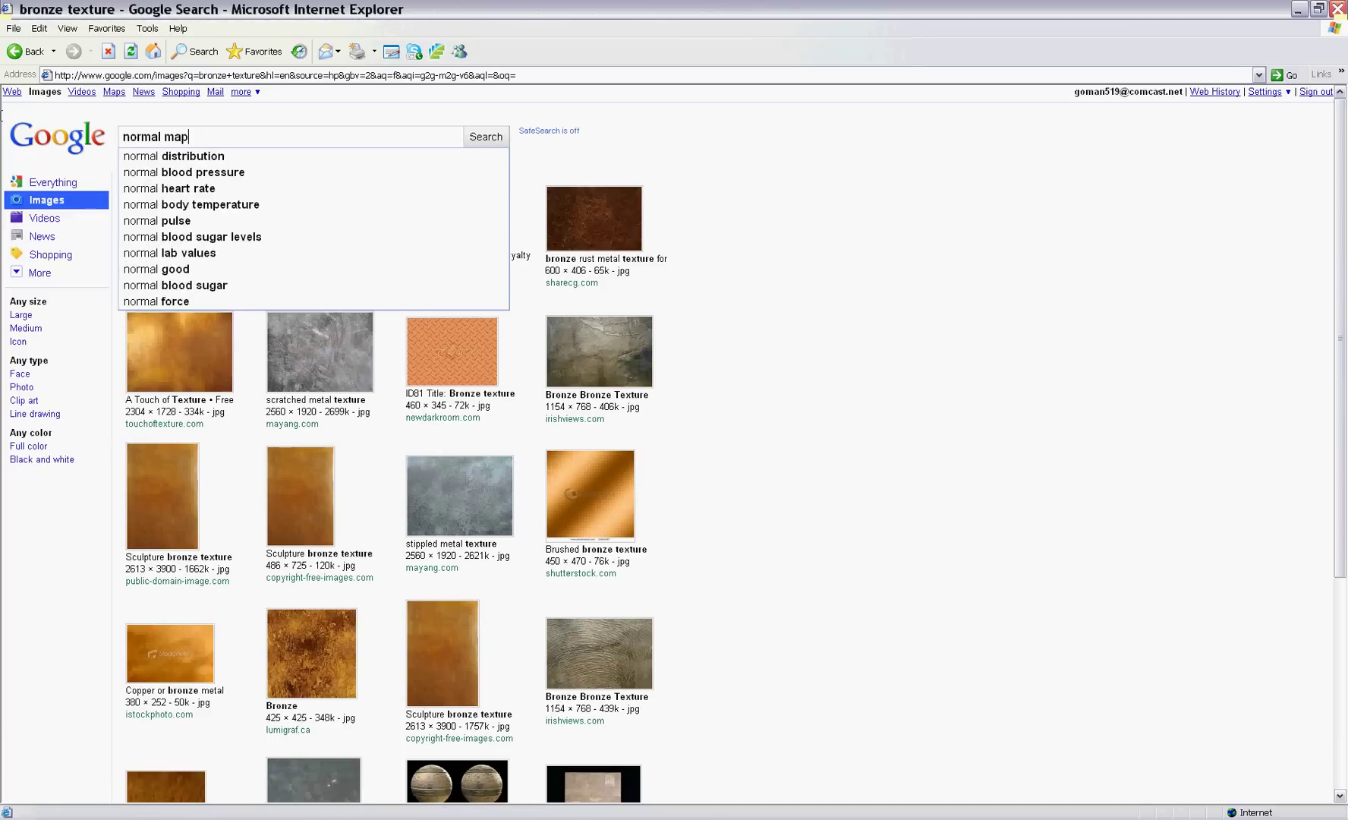
key(Return)
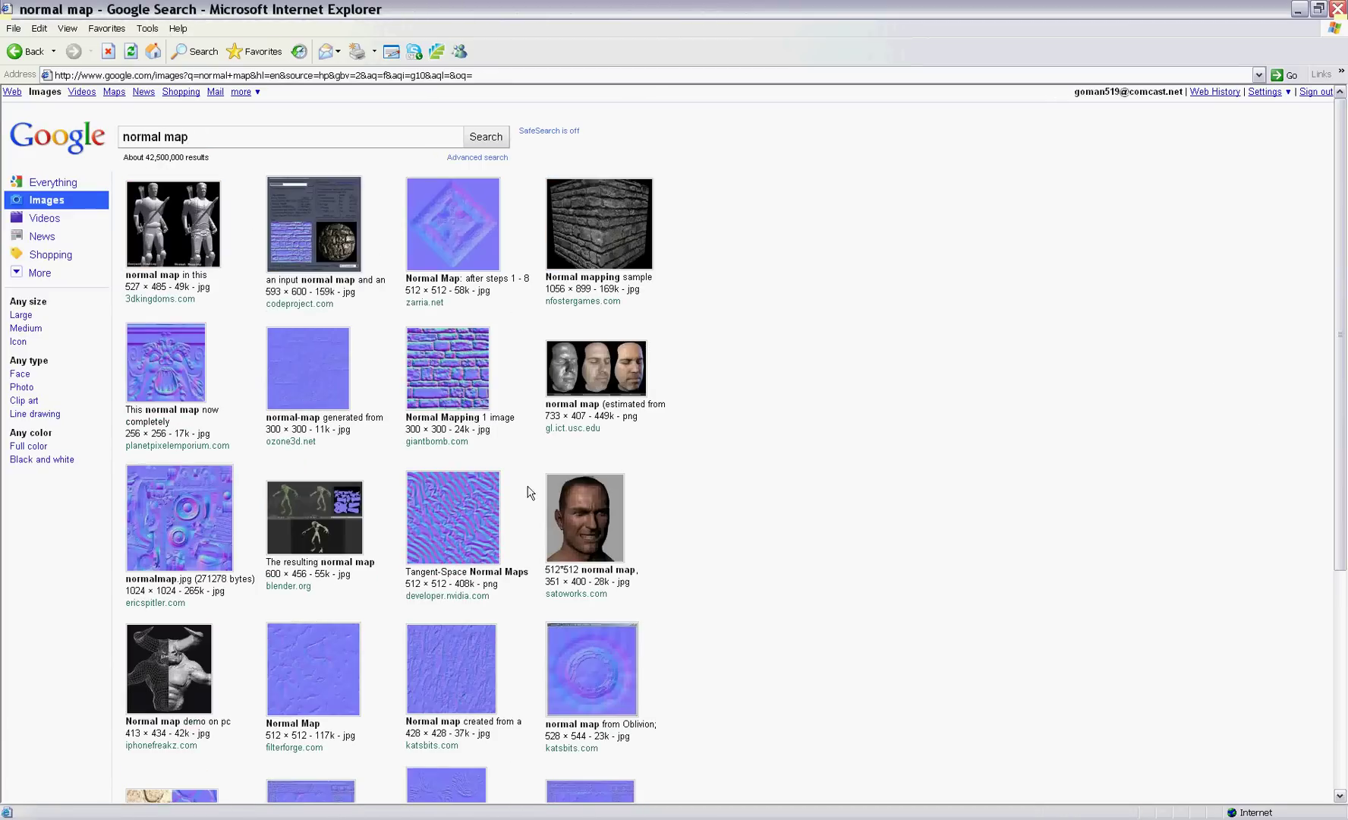
scroll(482, 485, down, 5)
scroll(423, 529, up, 5)
key(alt+Tab)
Give the selected wall plane a new material with an Image or Movie texture.
right_click(525, 290)
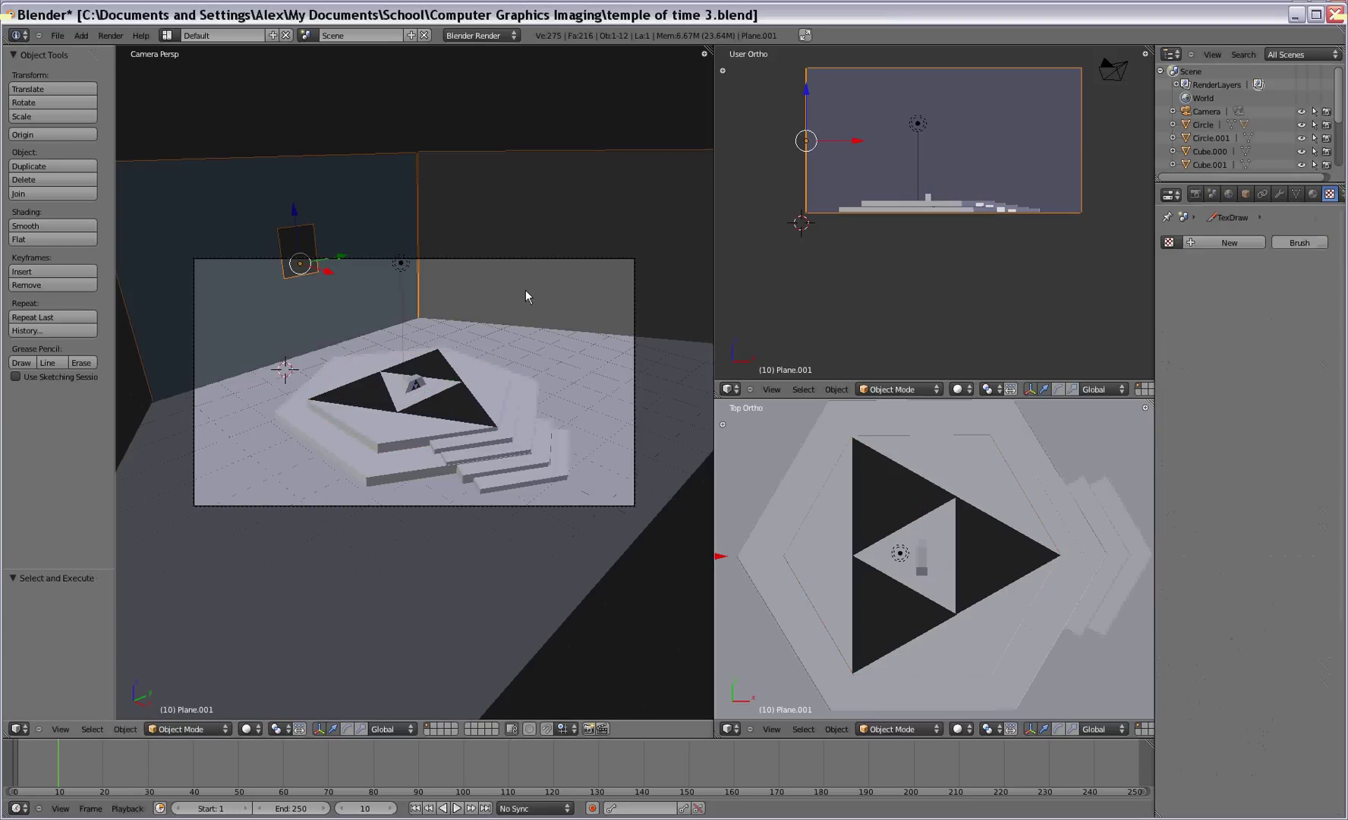
click(1312, 194)
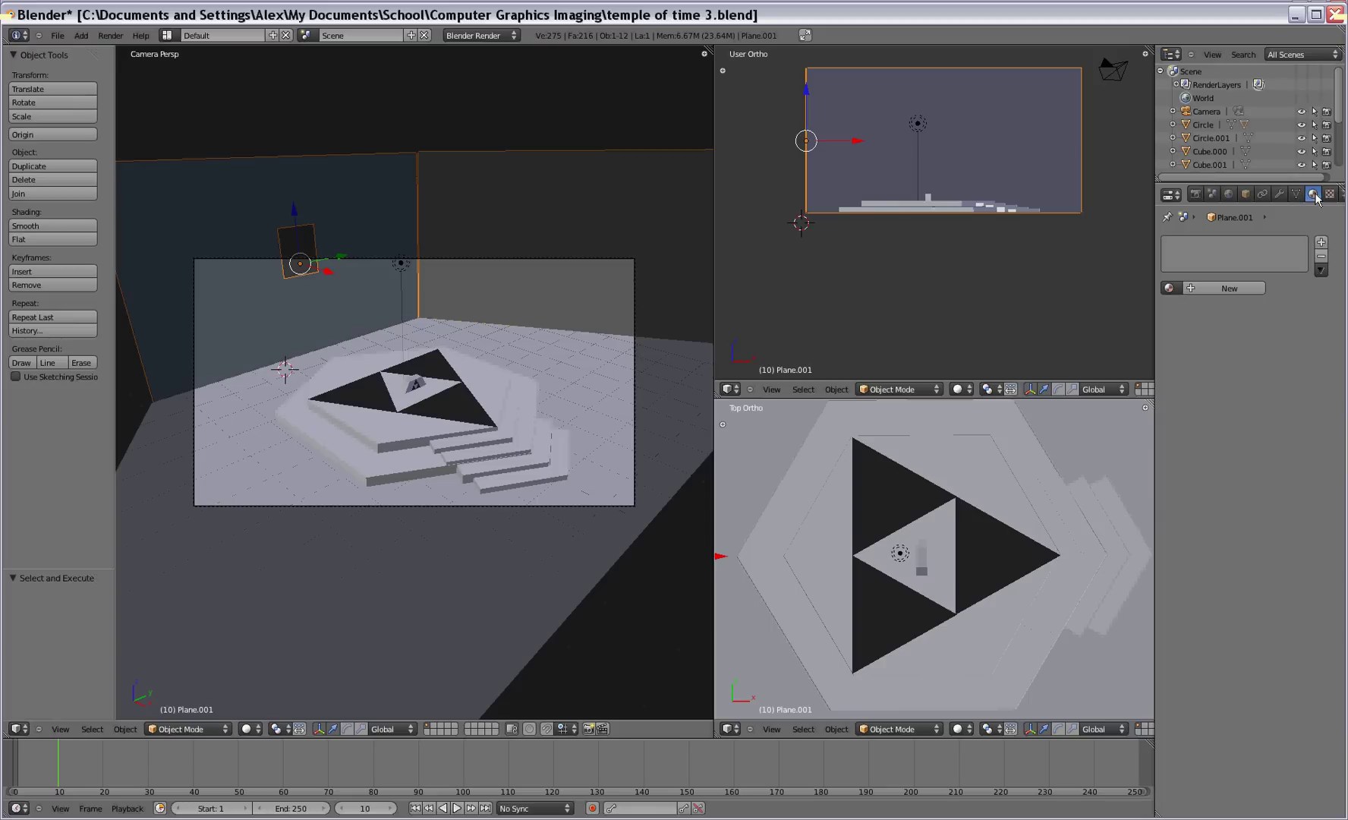
click(1222, 287)
click(1329, 194)
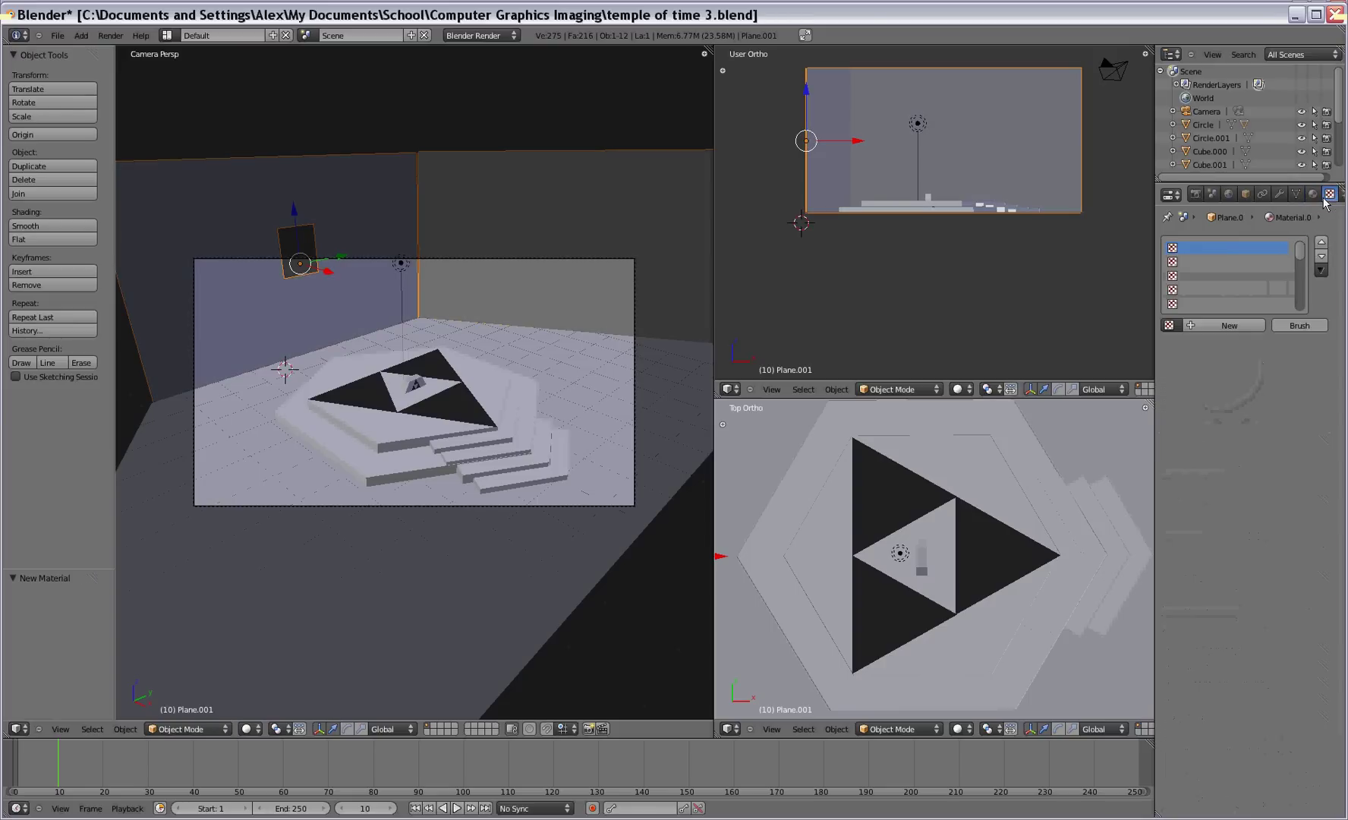
click(1229, 326)
click(1244, 342)
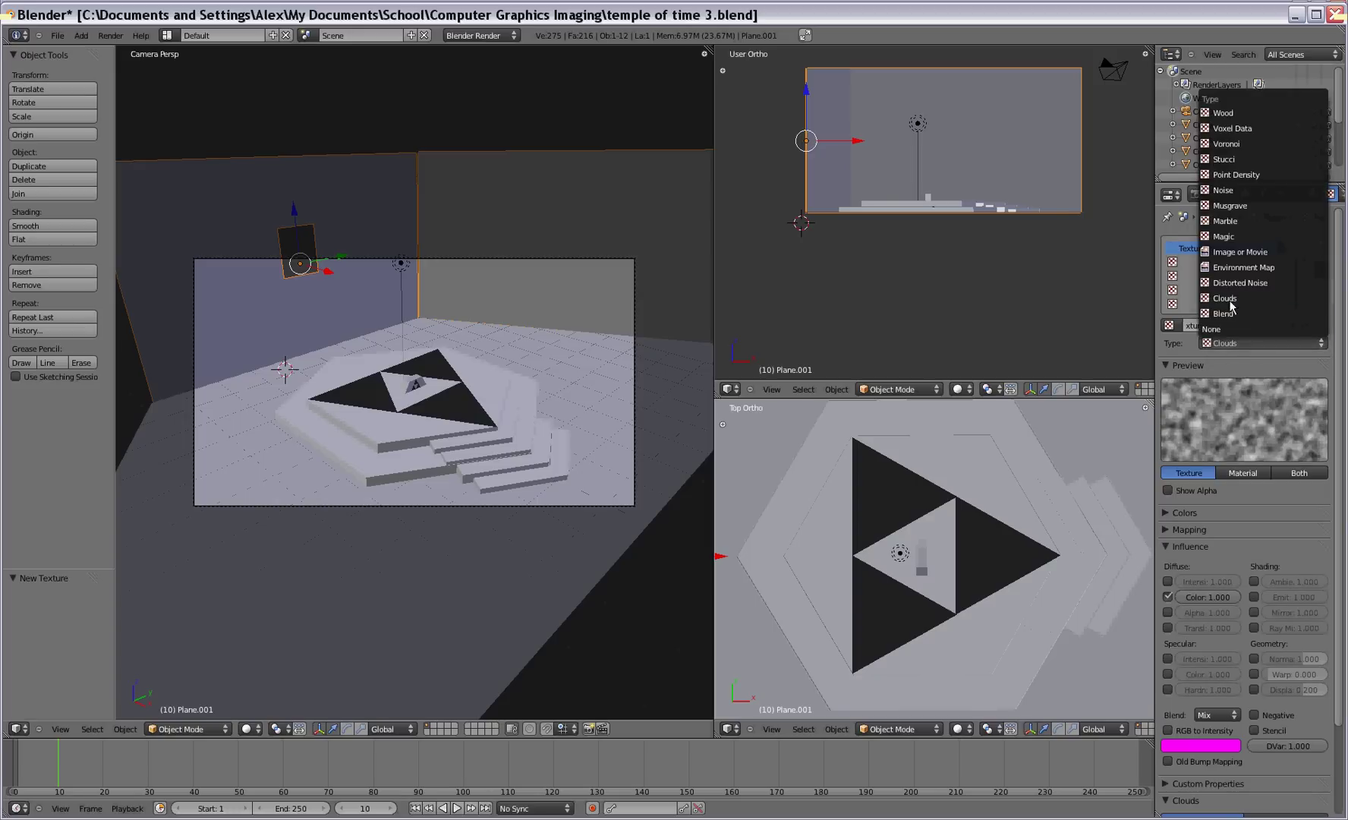
click(1240, 252)
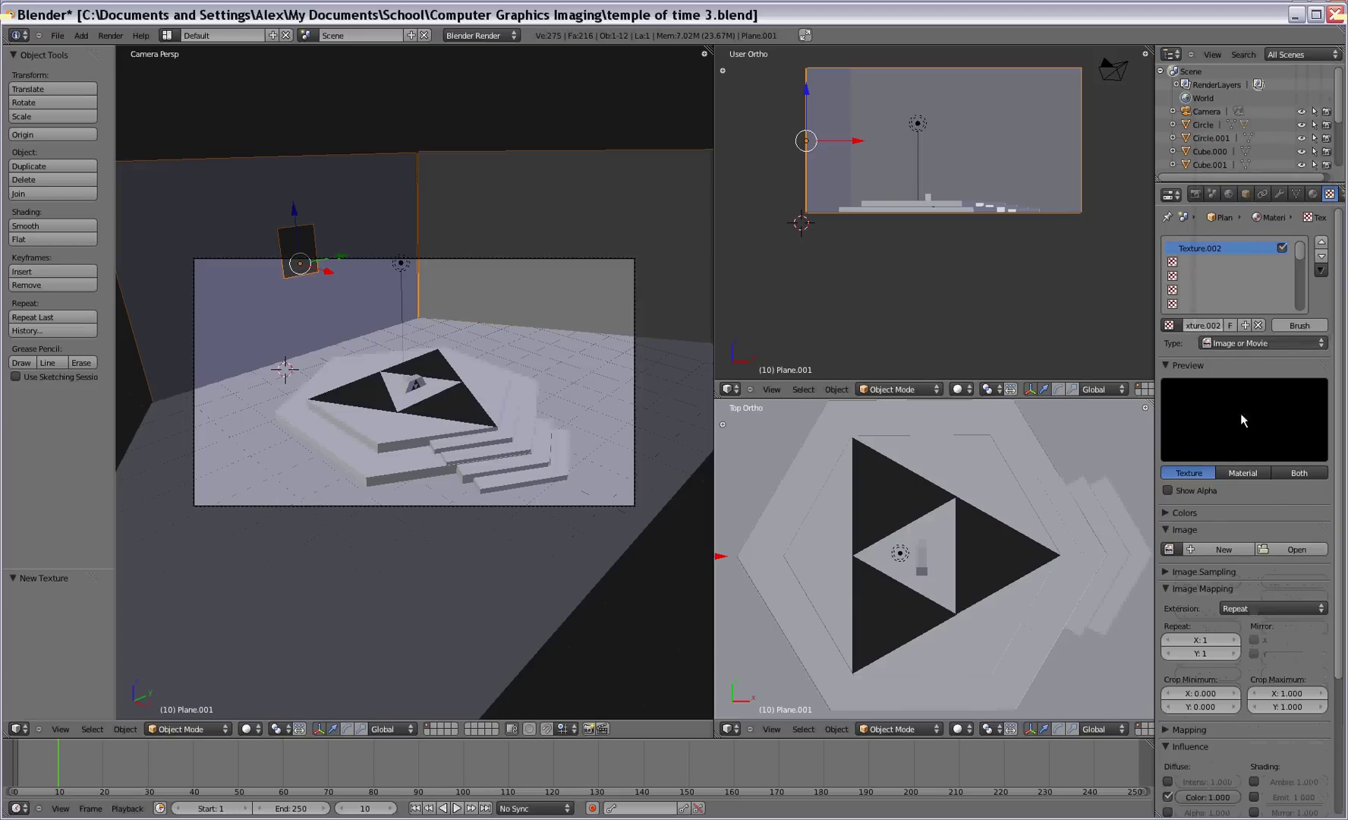
Load brick.jpg from Blender Textures as the wall image and render a preview.
click(1290, 555)
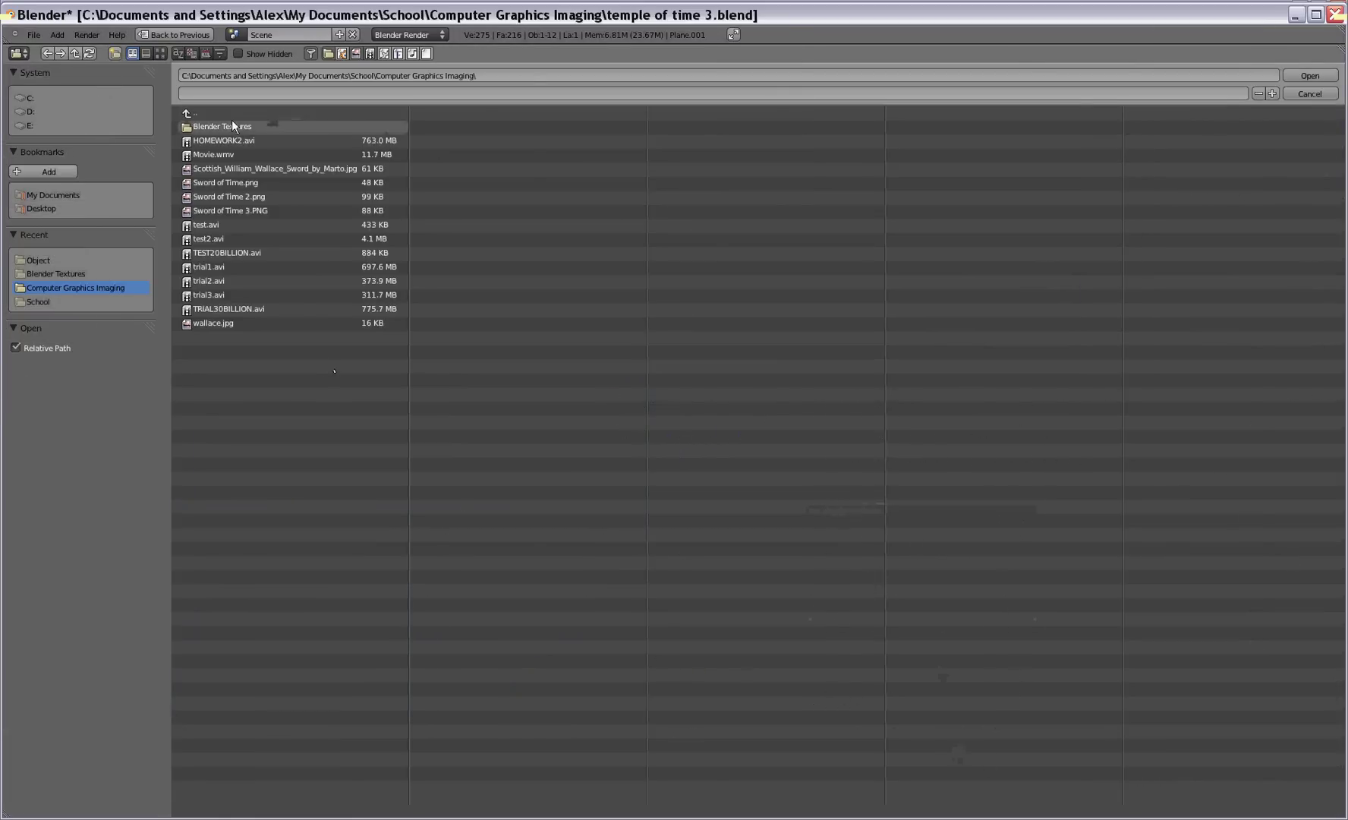
click(231, 123)
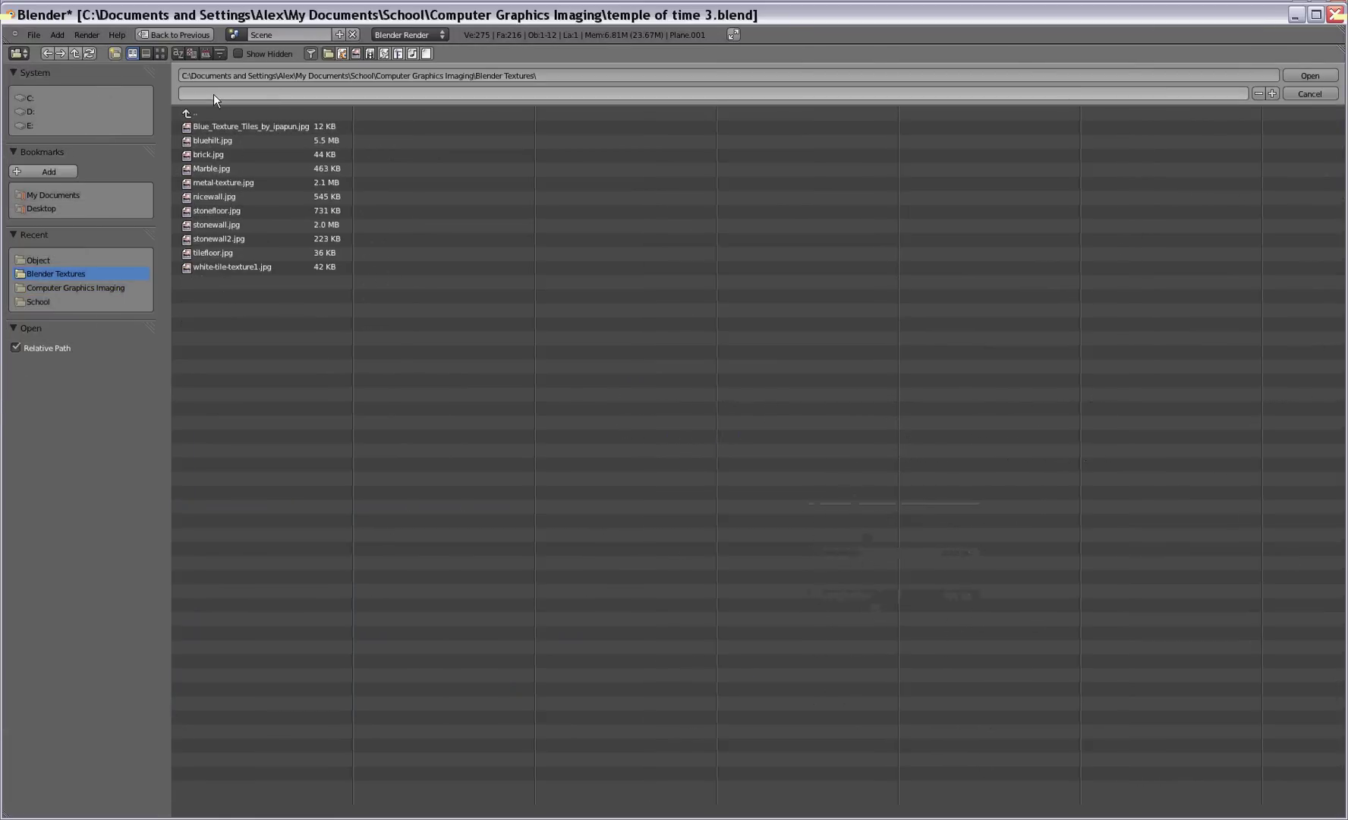
double_click(211, 156)
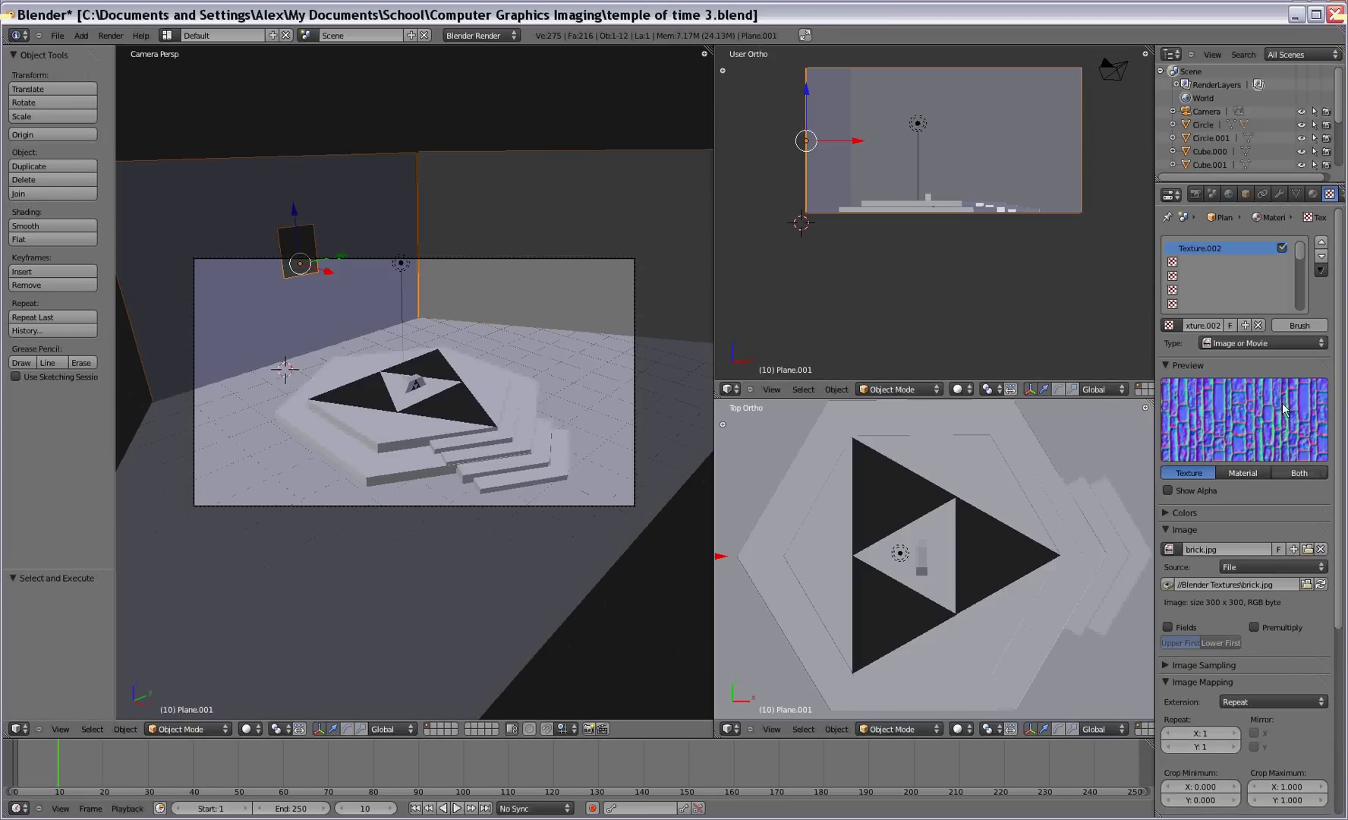
click(111, 36)
click(123, 50)
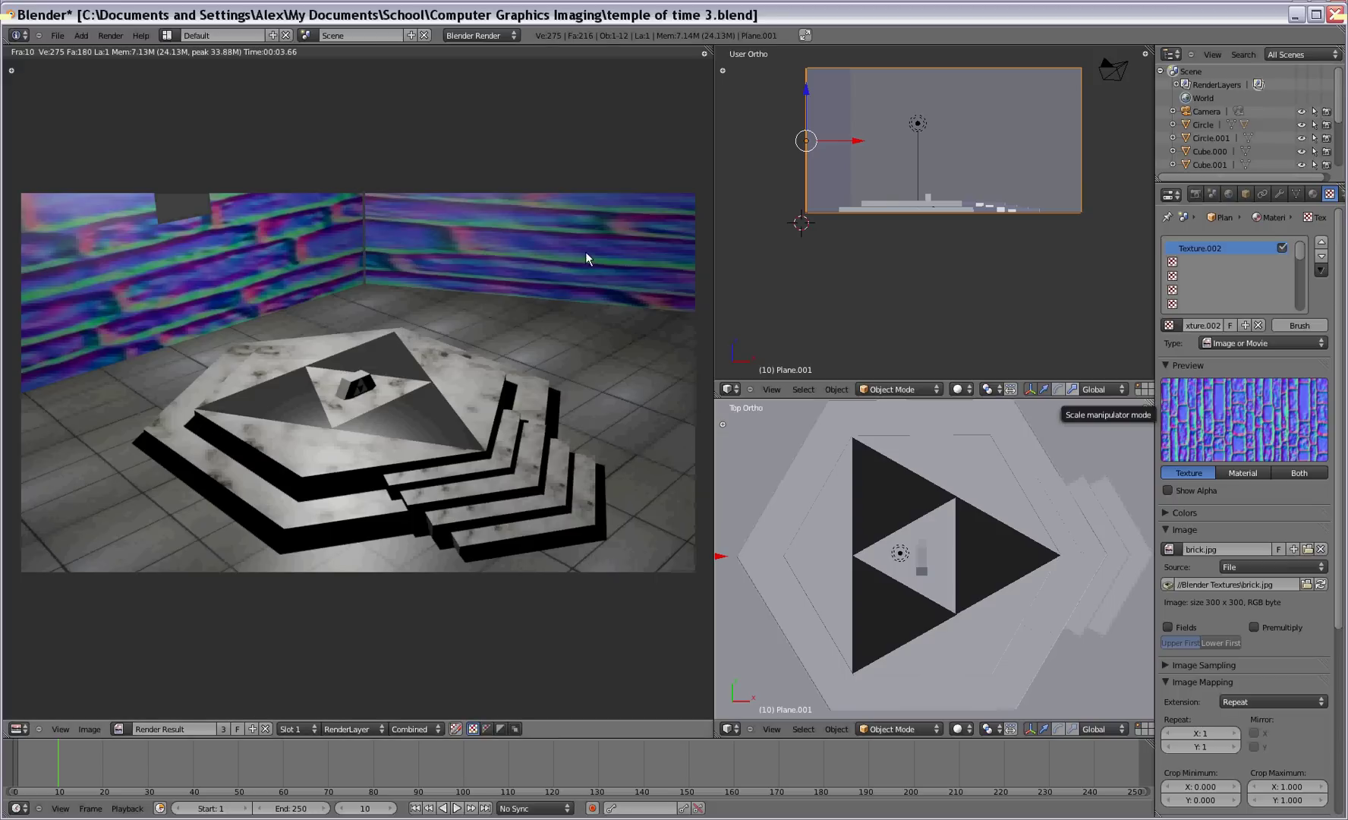
Close the render and set the brick texture's Image Mapping Repeat X to 3, Repeat Y to 5.
key(Escape)
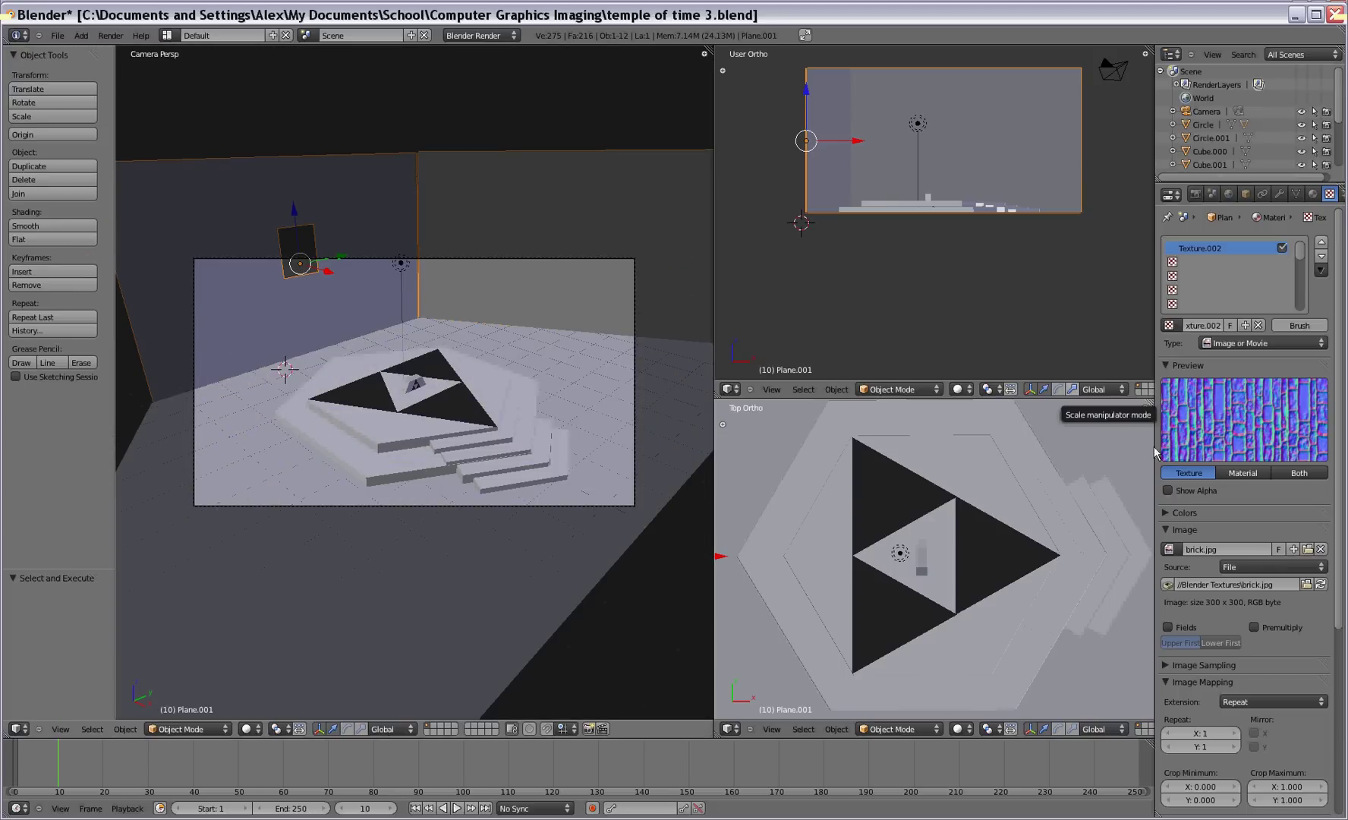
scroll(1246, 532, down, 5)
scroll(1264, 431, down, 3)
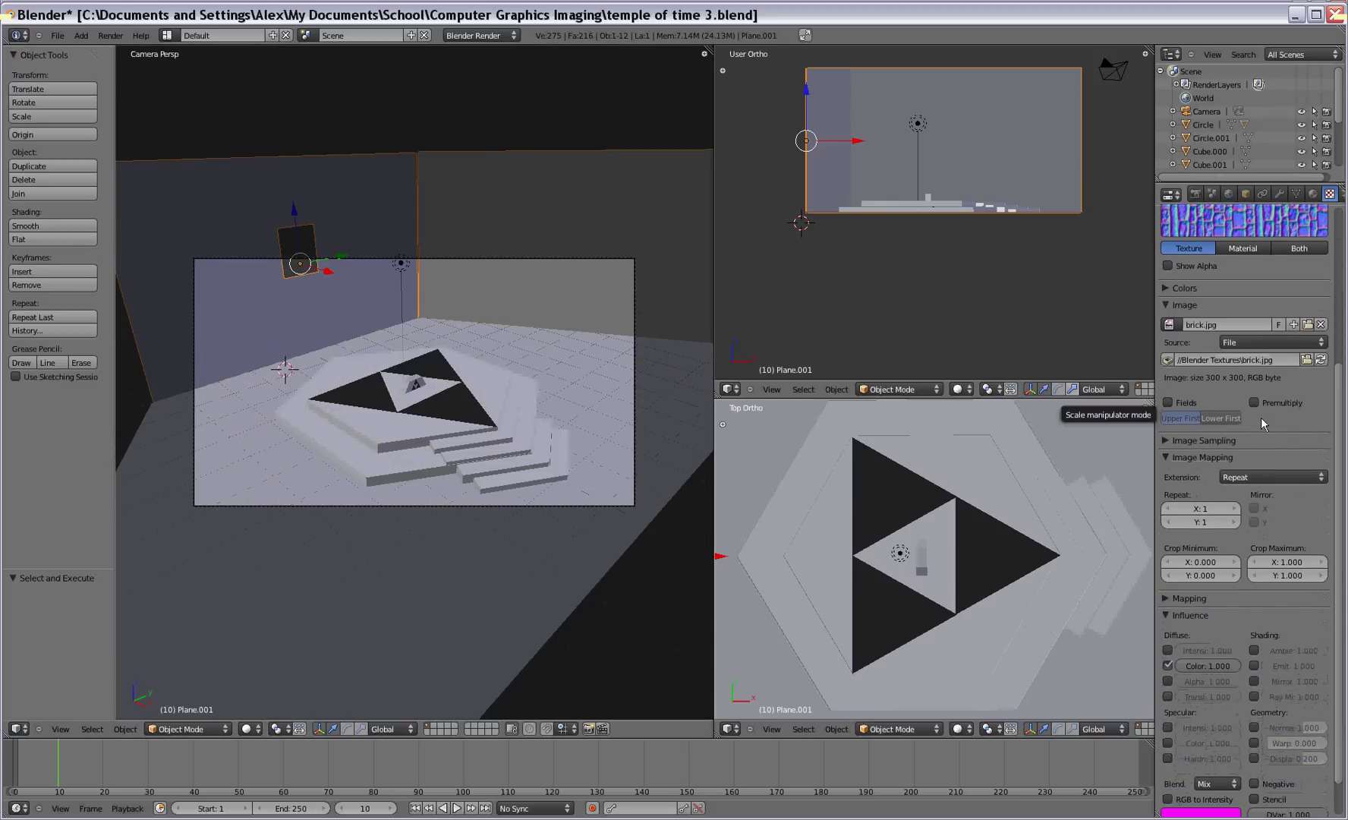
click(1214, 513)
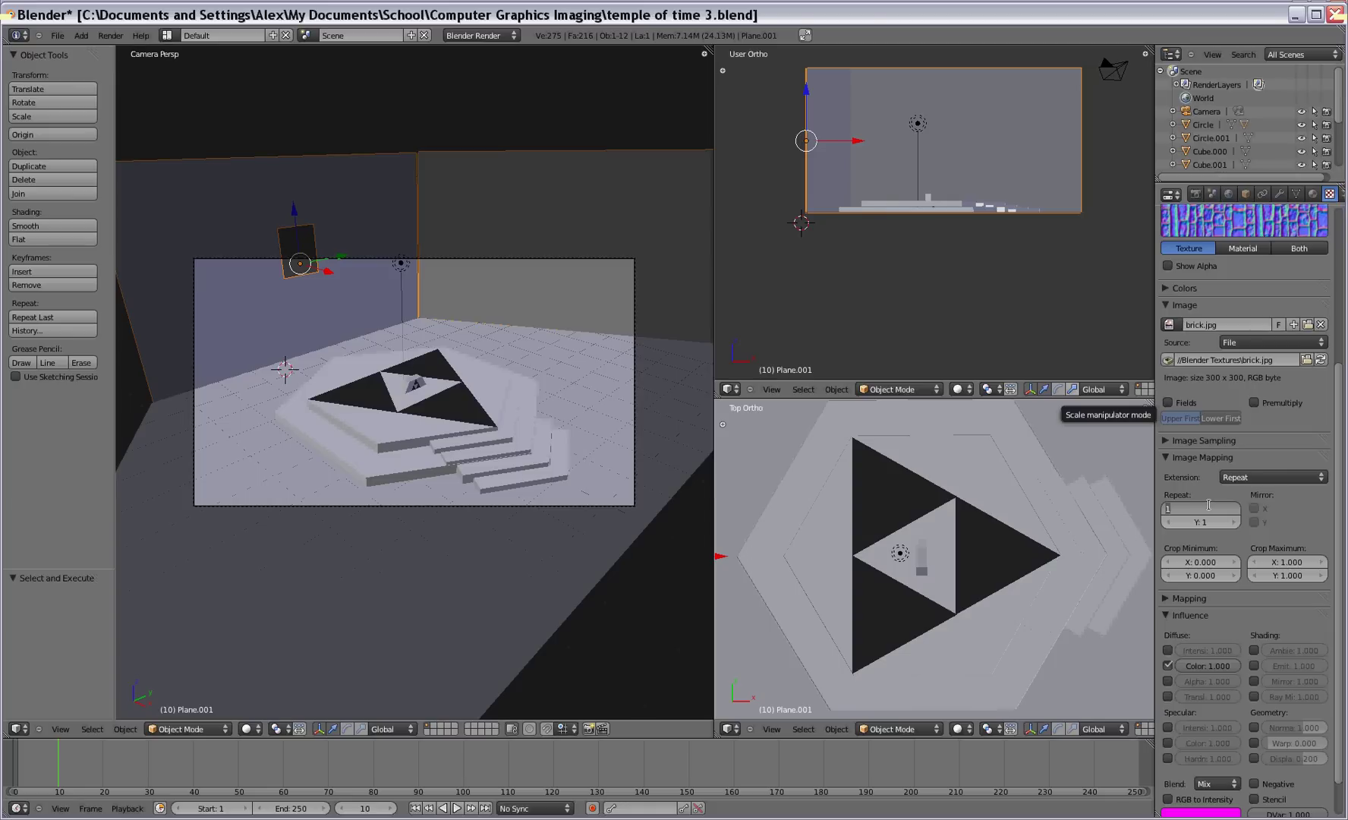
text(3)
key(Return)
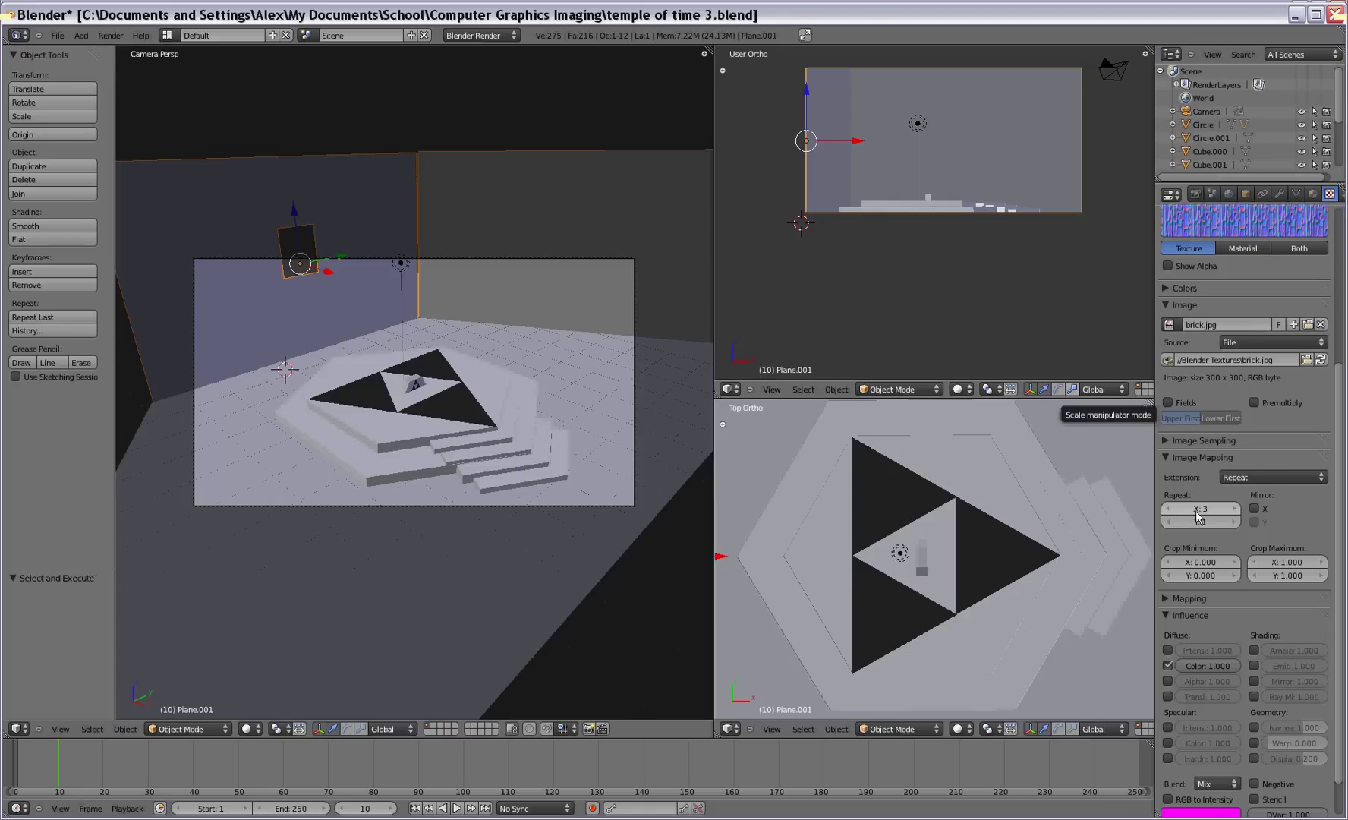
click(1199, 521)
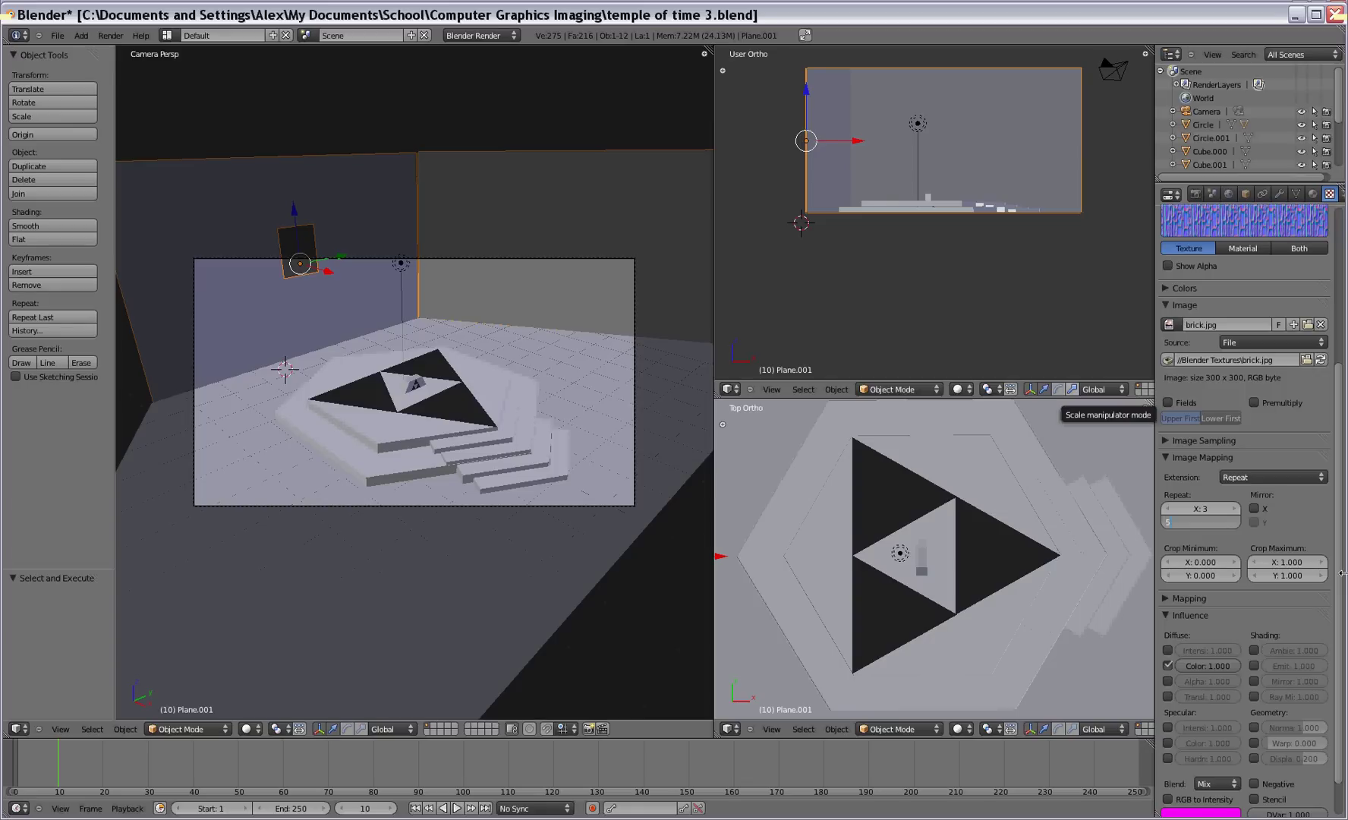
text(5)
key(Return)
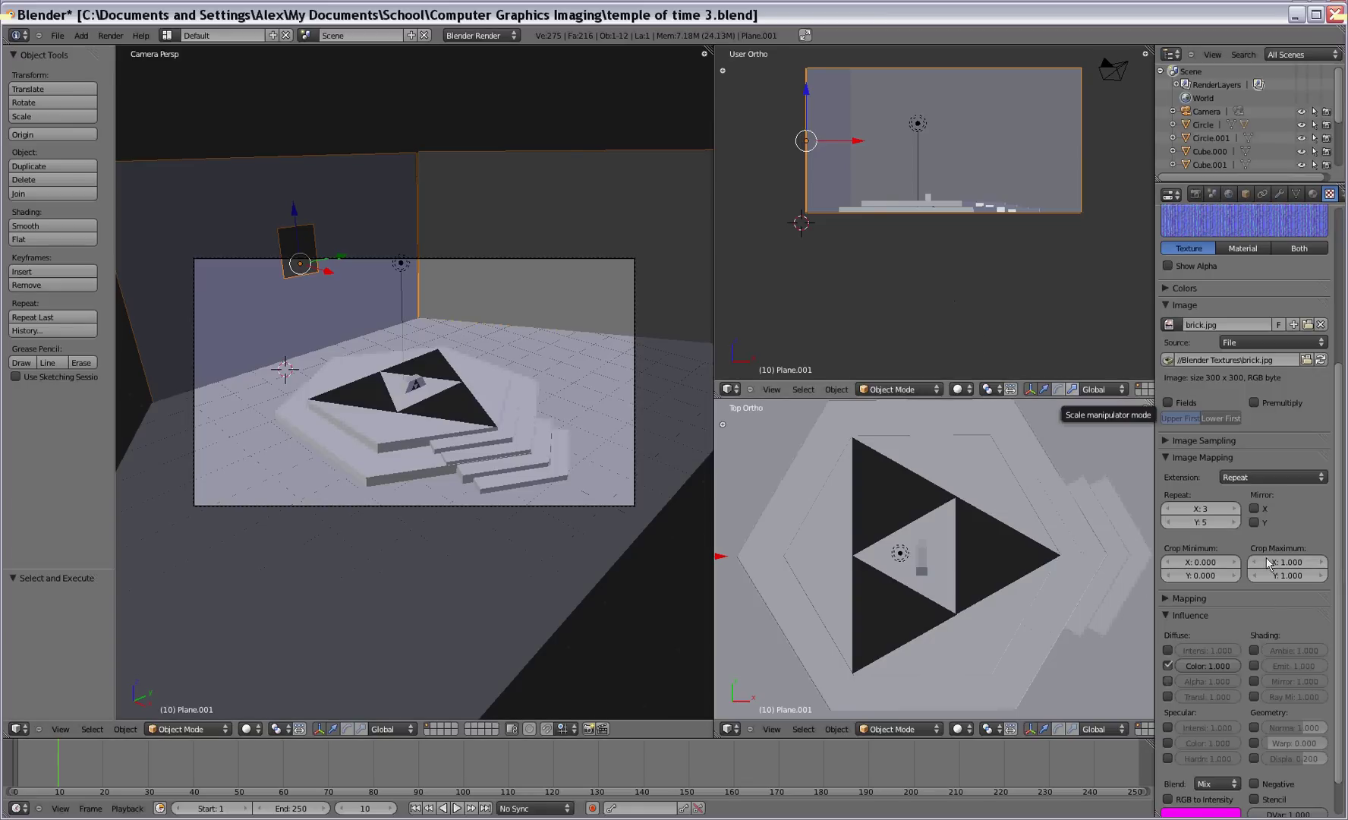
scroll(1248, 541, down, 2)
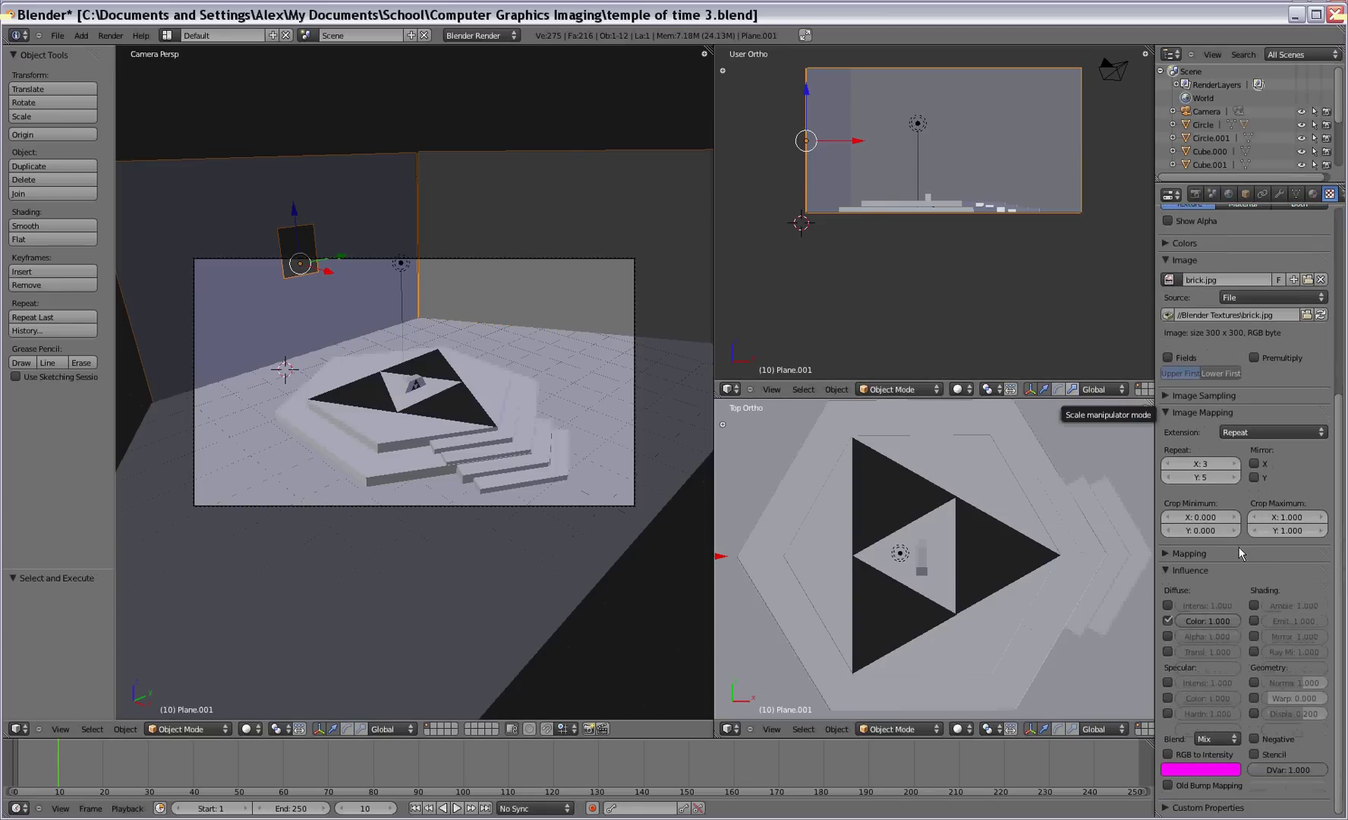
Expand Mapping and set the brick texture's projection to Cube.
click(1166, 554)
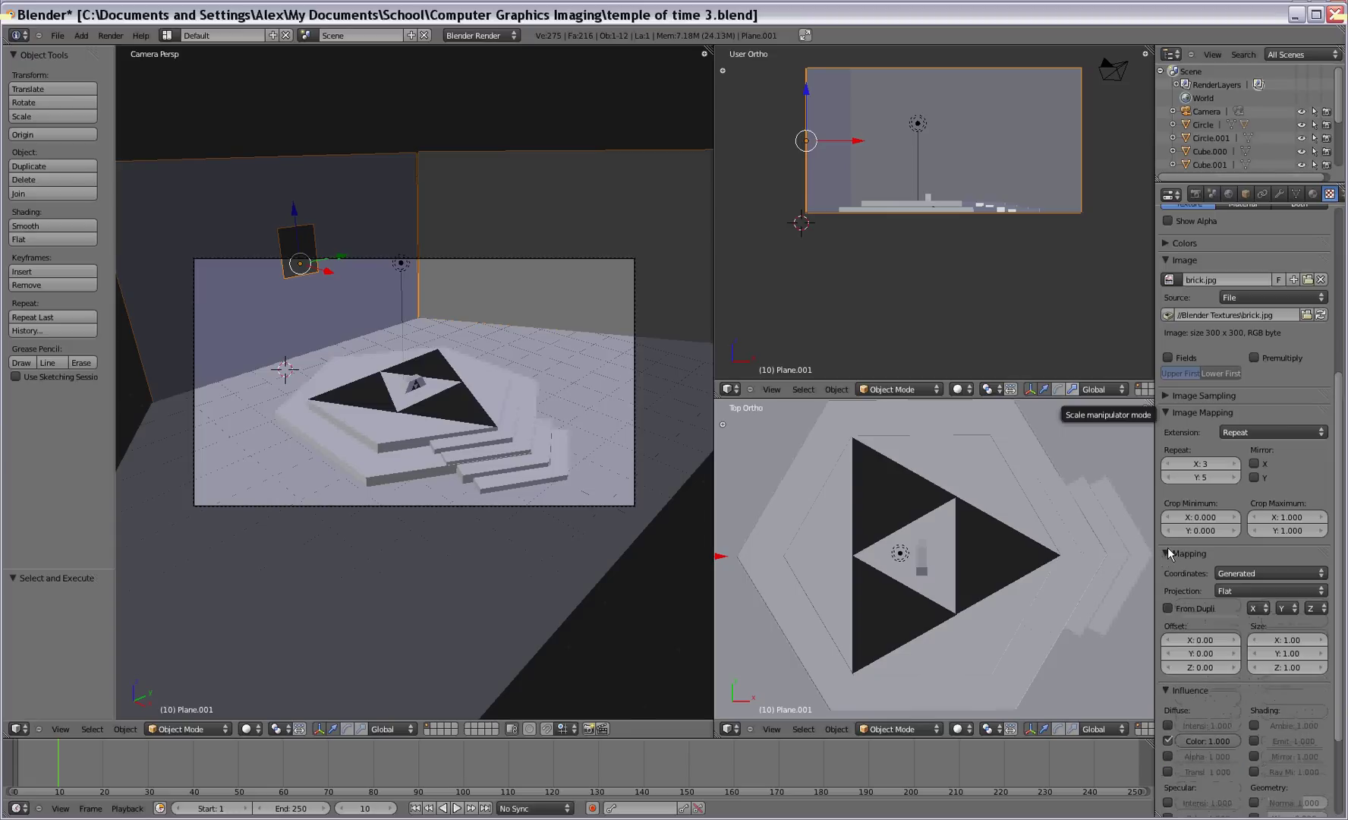
click(1236, 588)
click(1241, 567)
Change the brick texture's tint colour from magenta to near-black for grey walls.
scroll(1179, 547, down, 5)
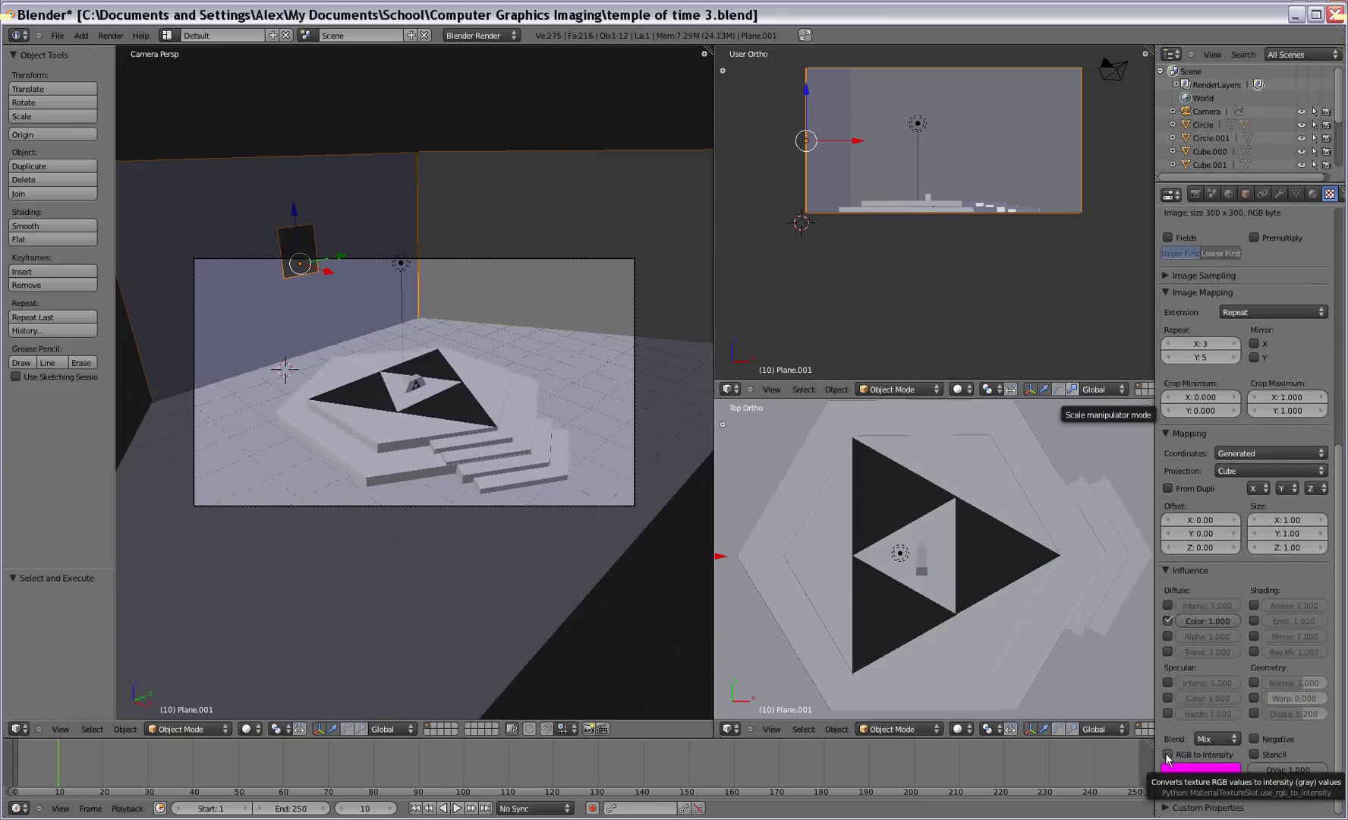
click(1187, 771)
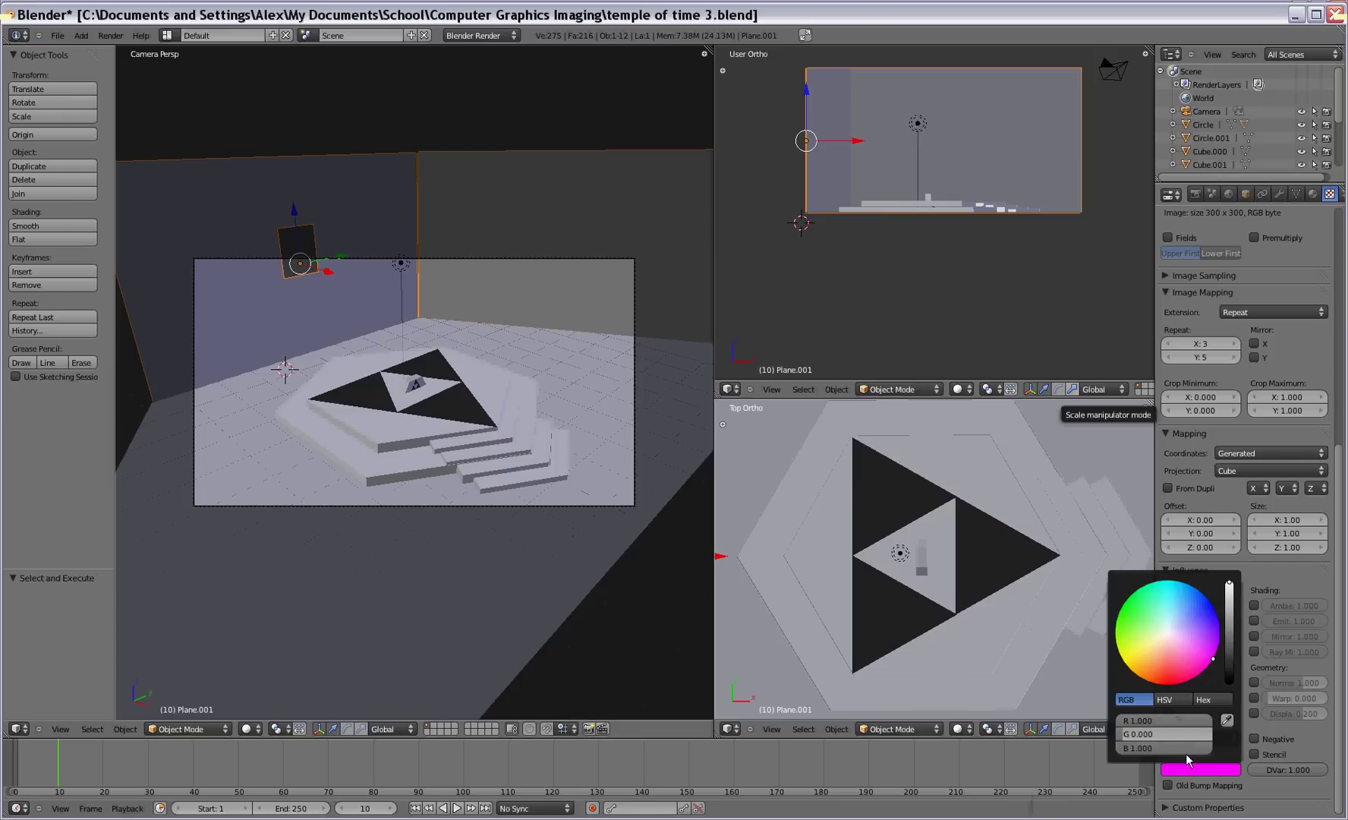
drag(1211, 661, 1165, 636)
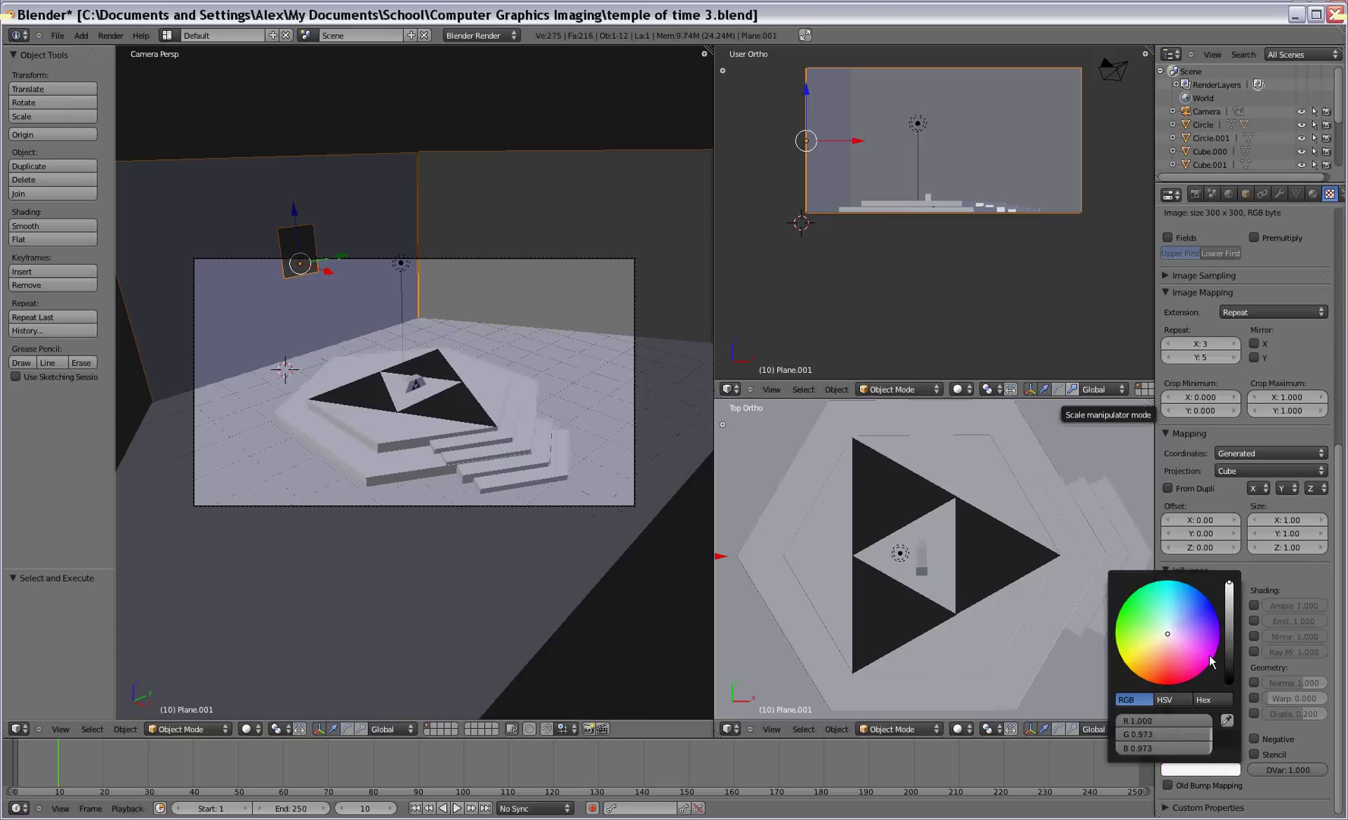
click(1217, 771)
drag(1228, 589, 1230, 659)
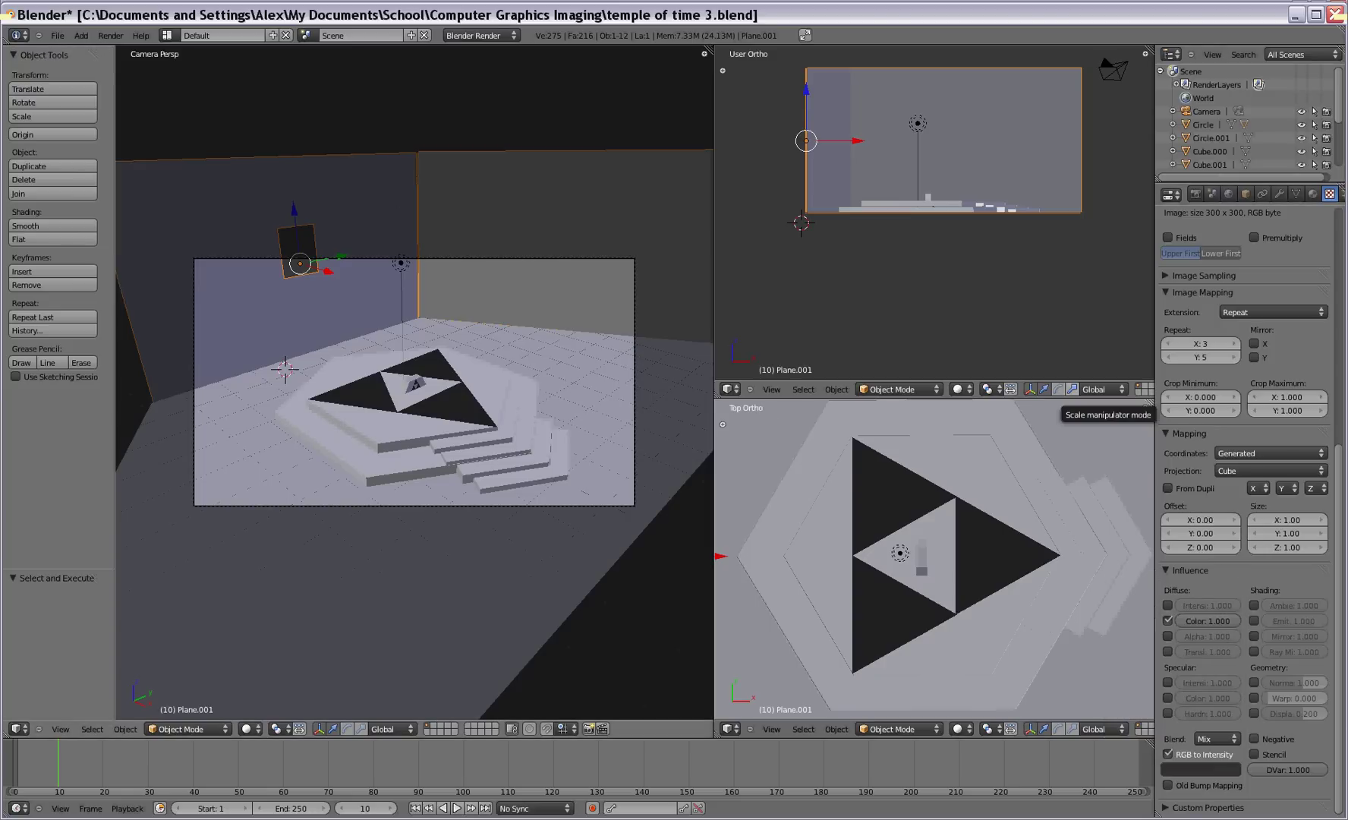
click(111, 35)
Render the scene to check the grey brick walls, then close the result.
click(121, 52)
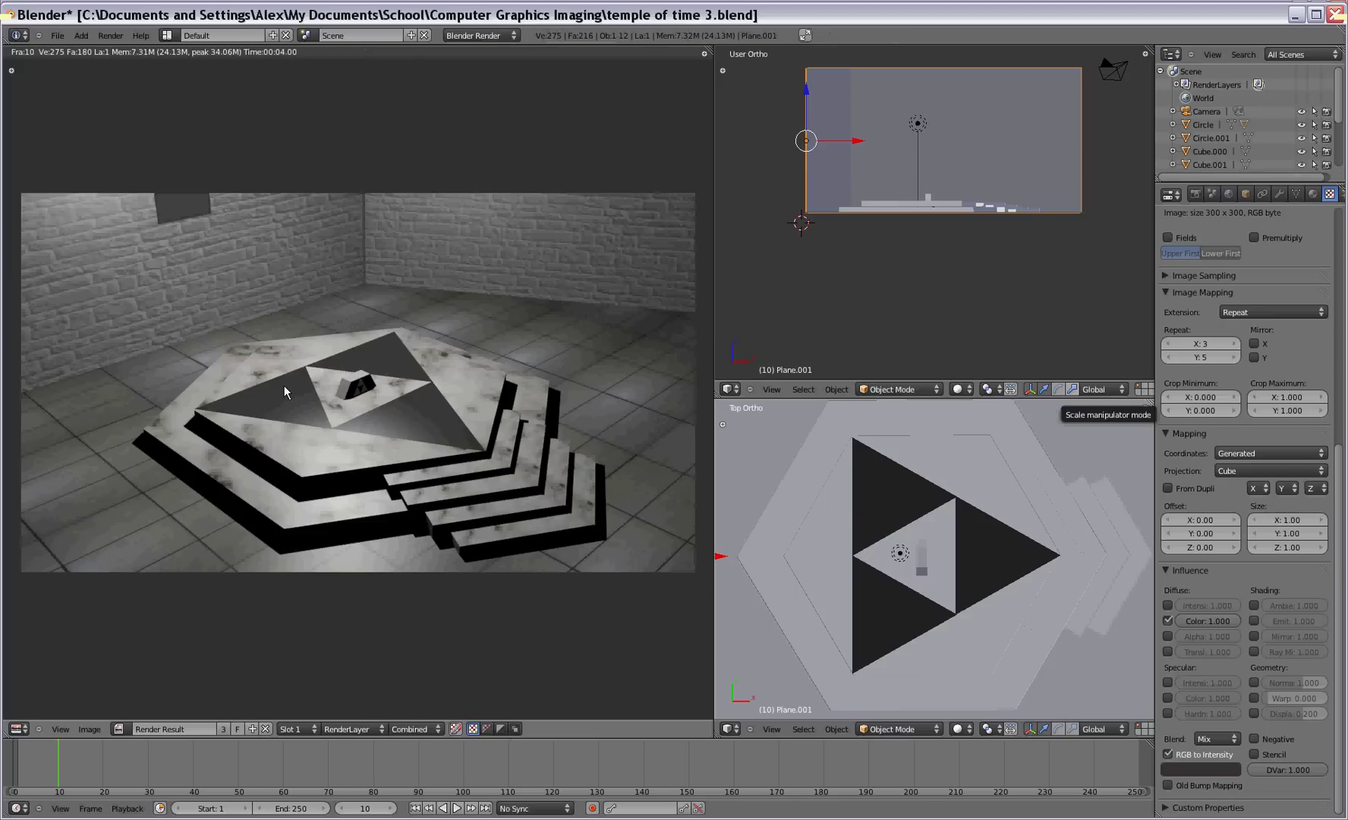
key(Escape)
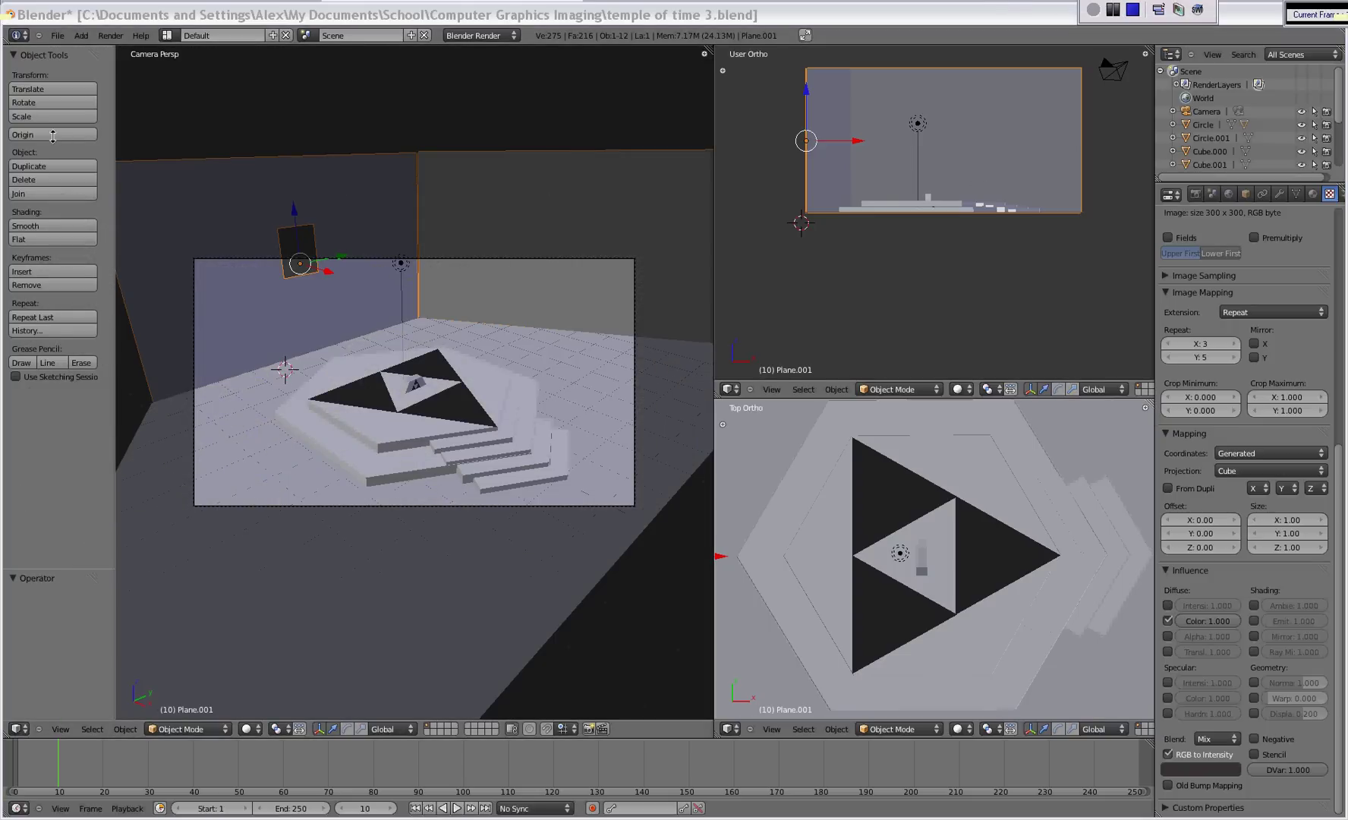
Append MASTERSWORD from Computer Graphics Imaging/mastersword.blend's Object folder via File > Append.
click(57, 35)
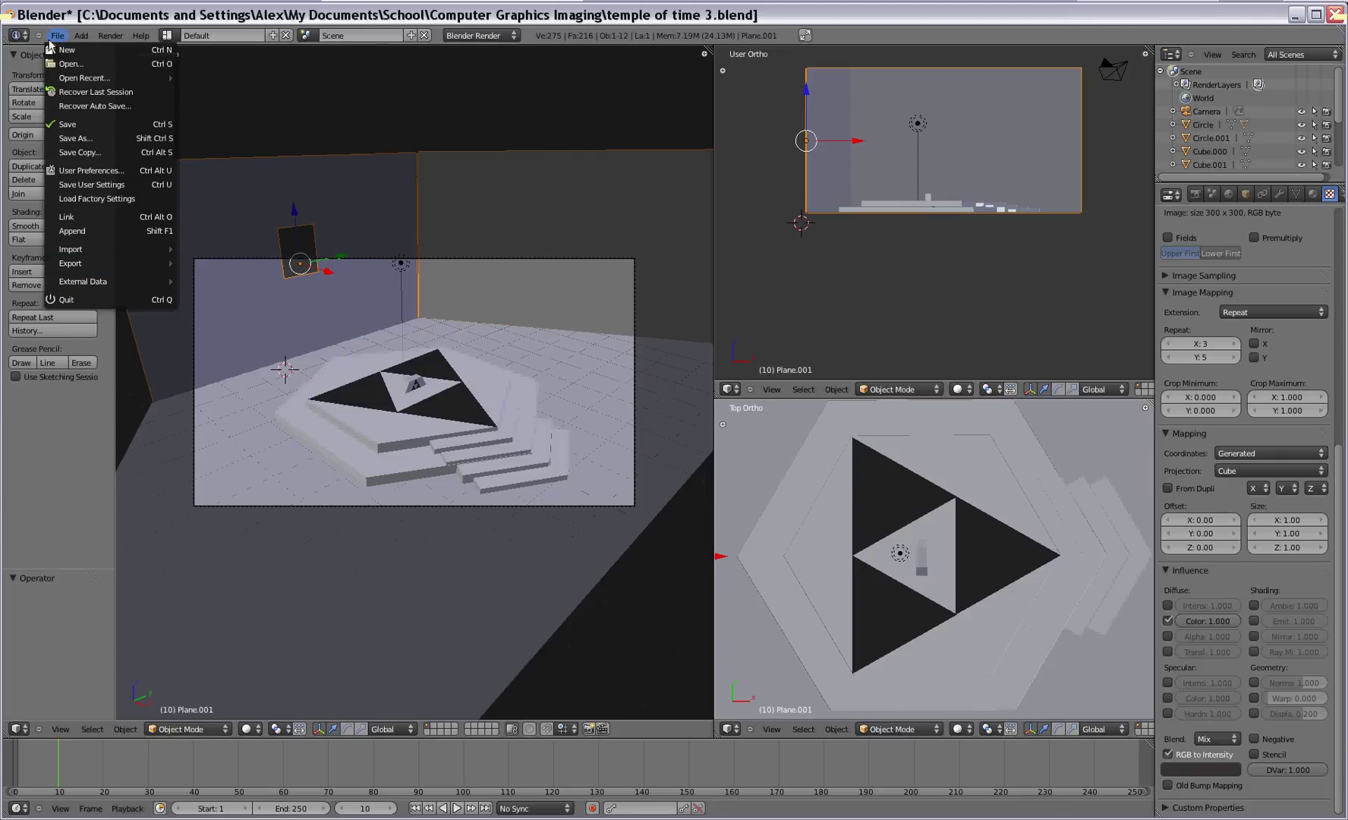
click(75, 231)
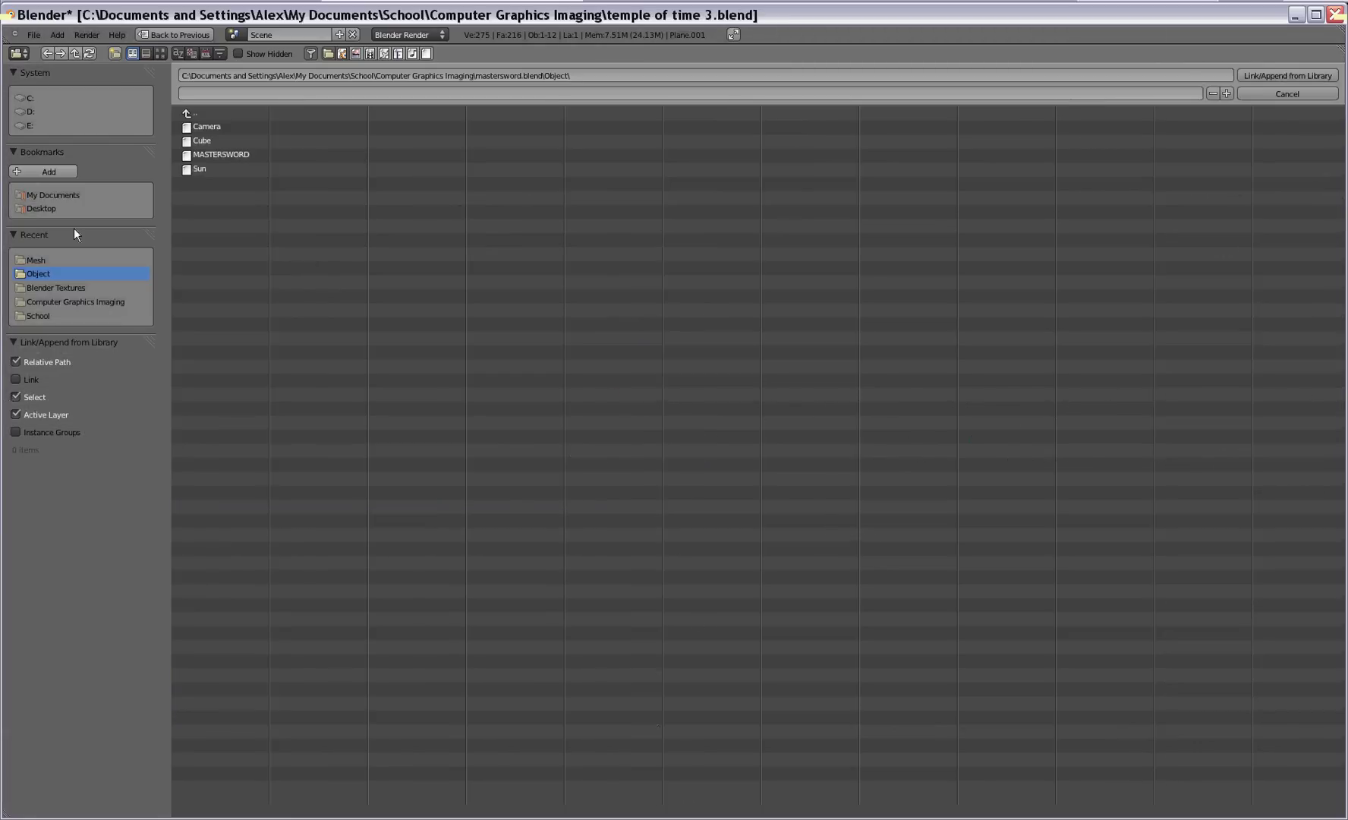
click(47, 303)
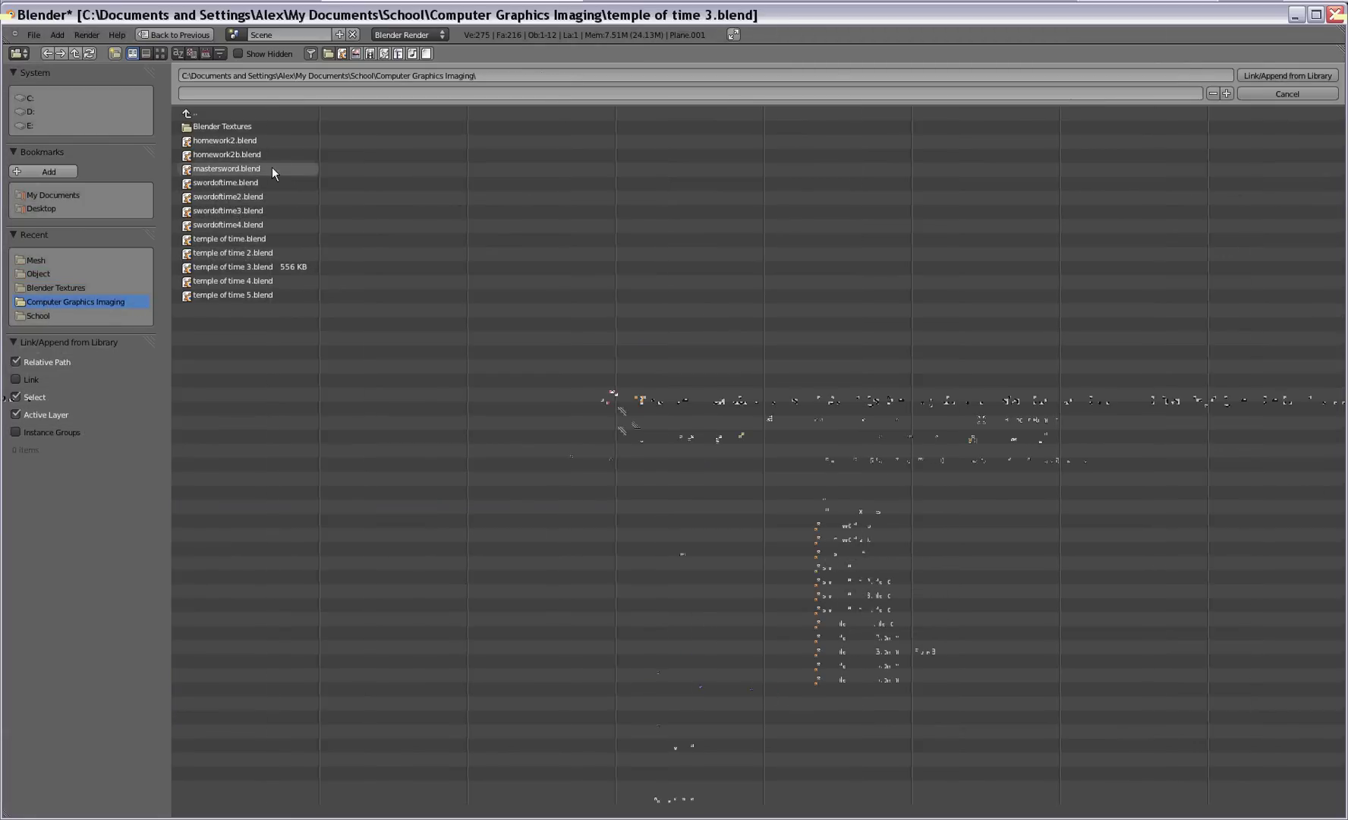
click(236, 166)
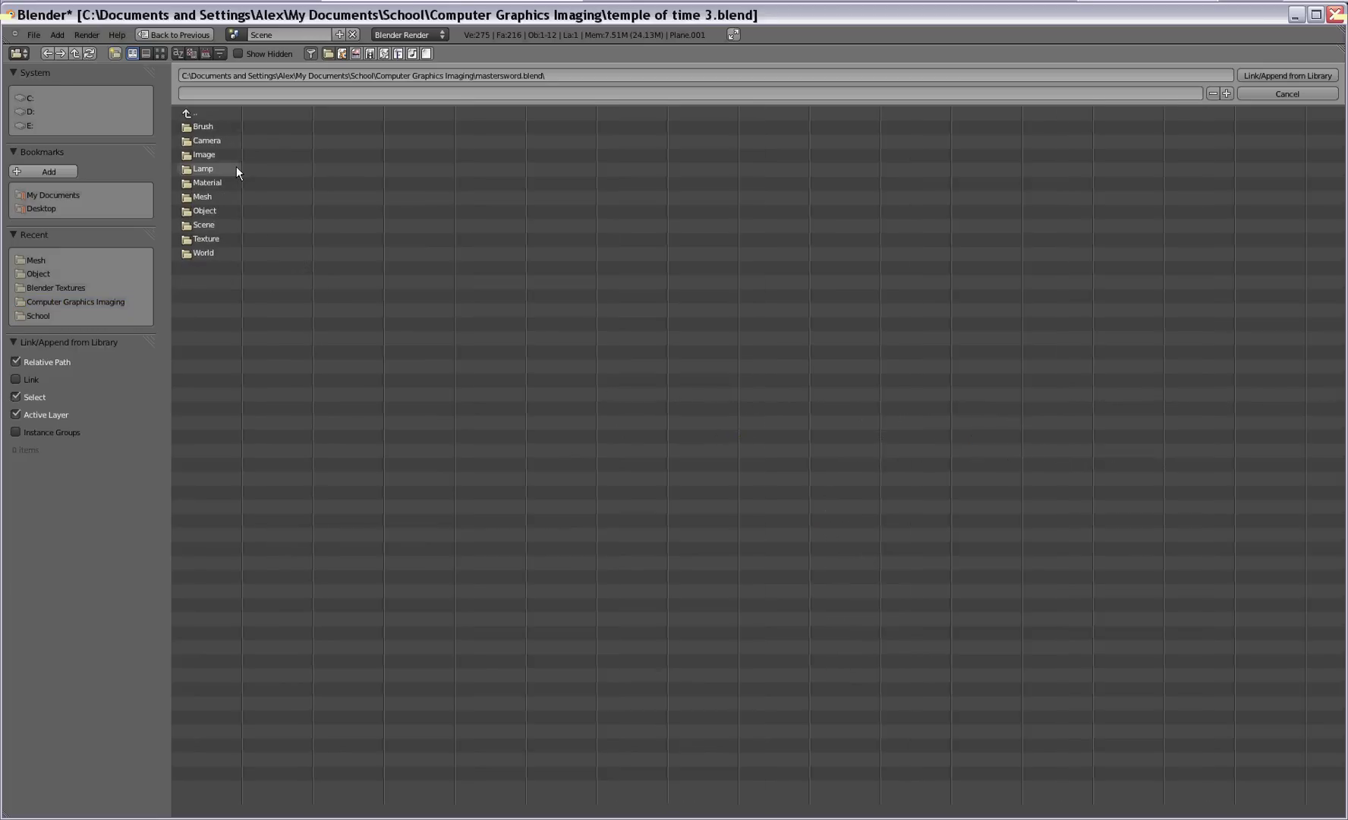
click(201, 211)
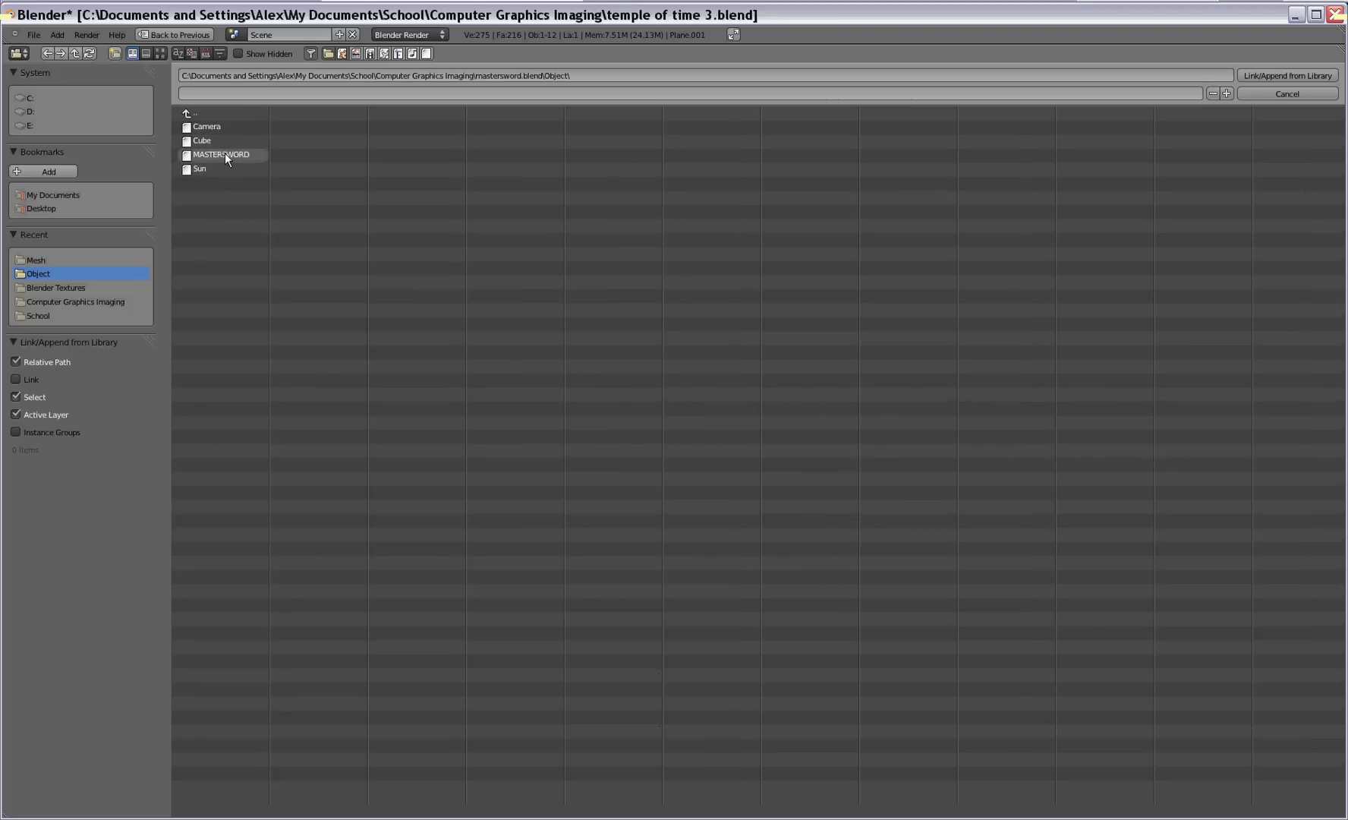
click(225, 154)
double_click(236, 155)
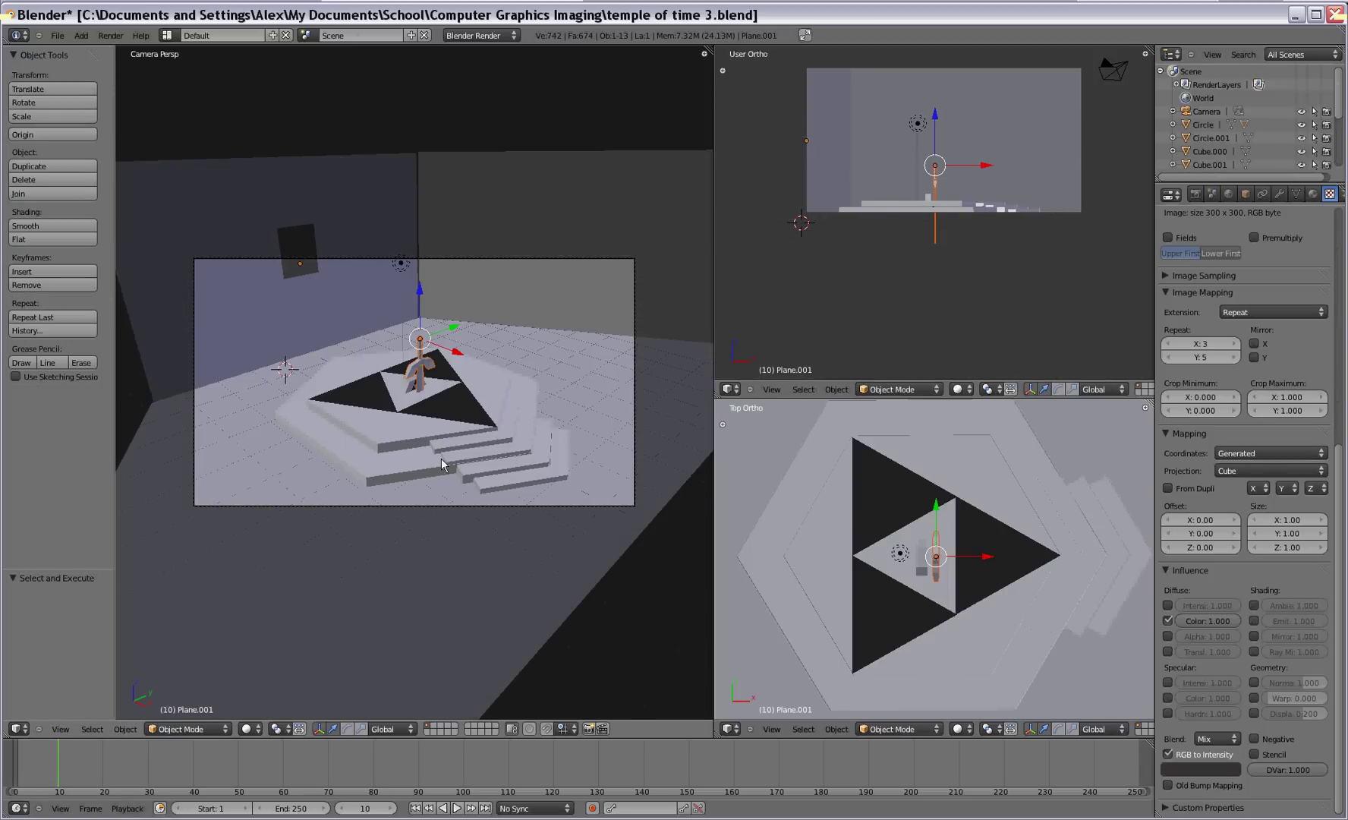
Raise the sword on Z, then shift it along X to centre it over the pedestal.
key(g)
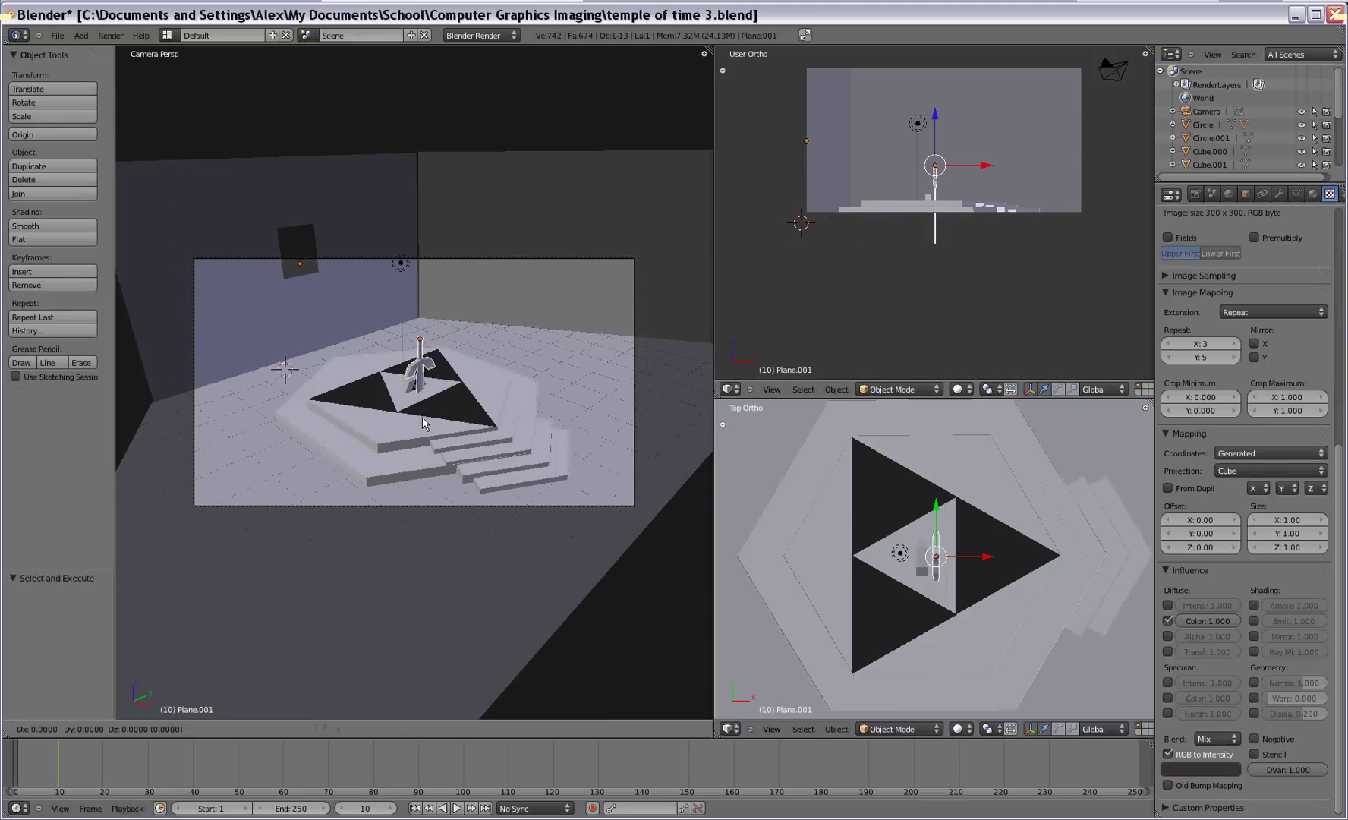
key(z)
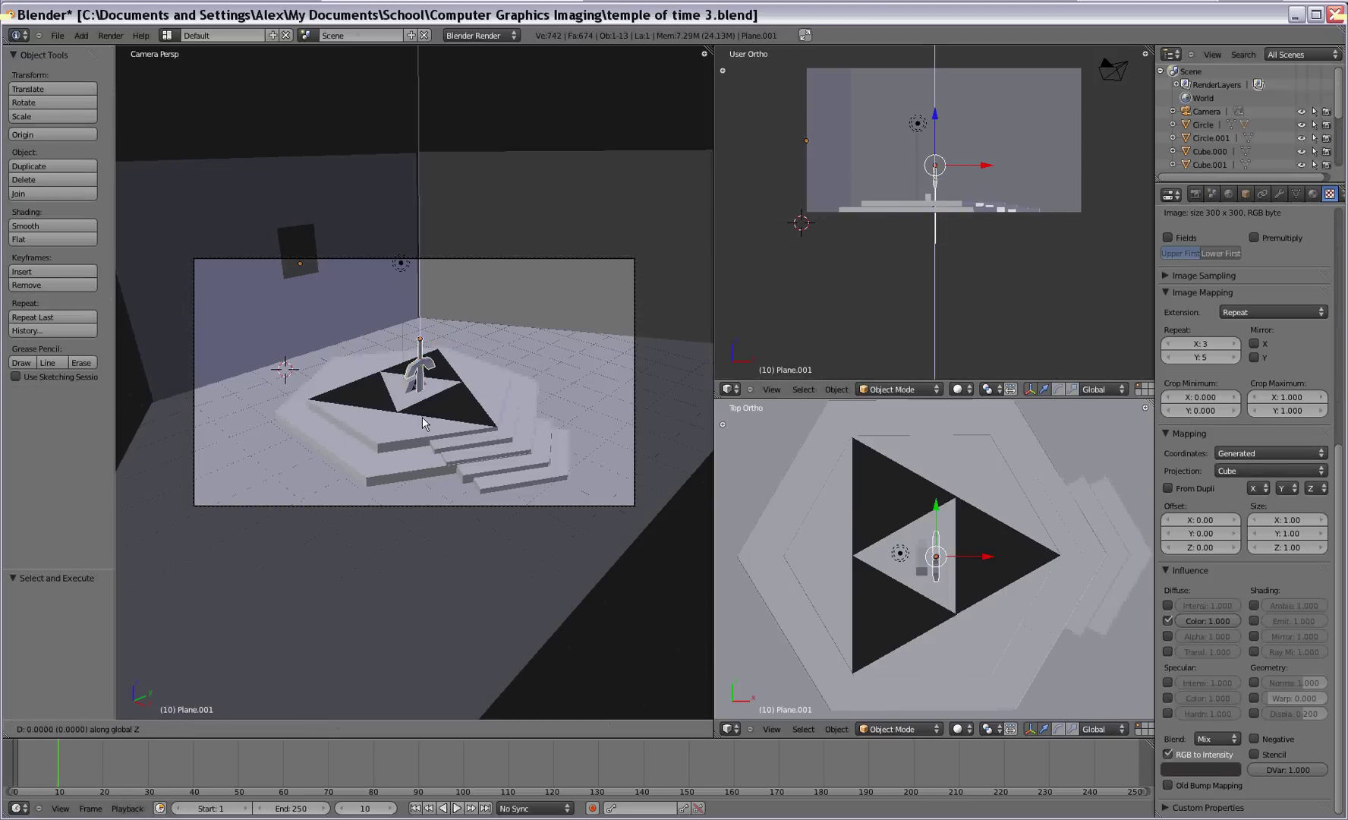
click(417, 346)
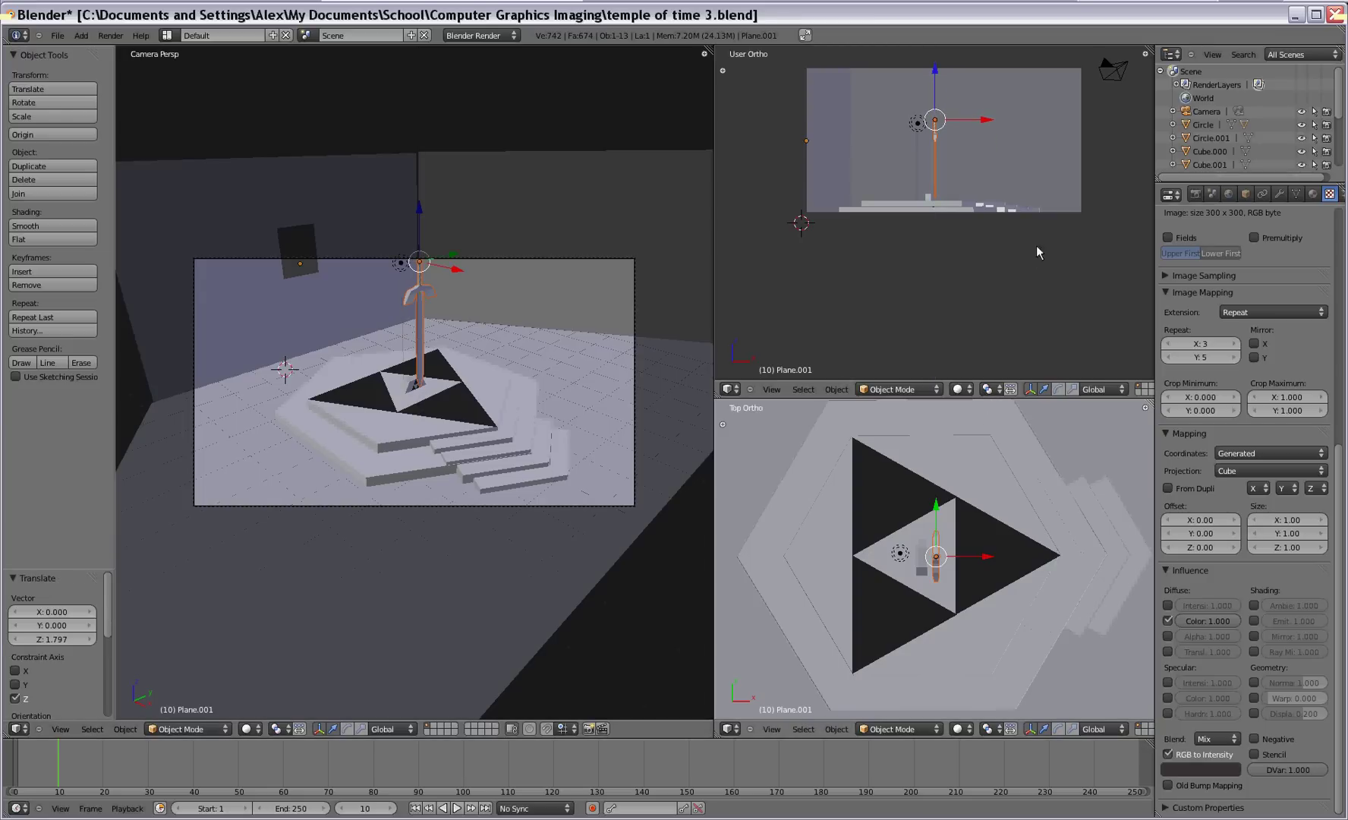
key(g)
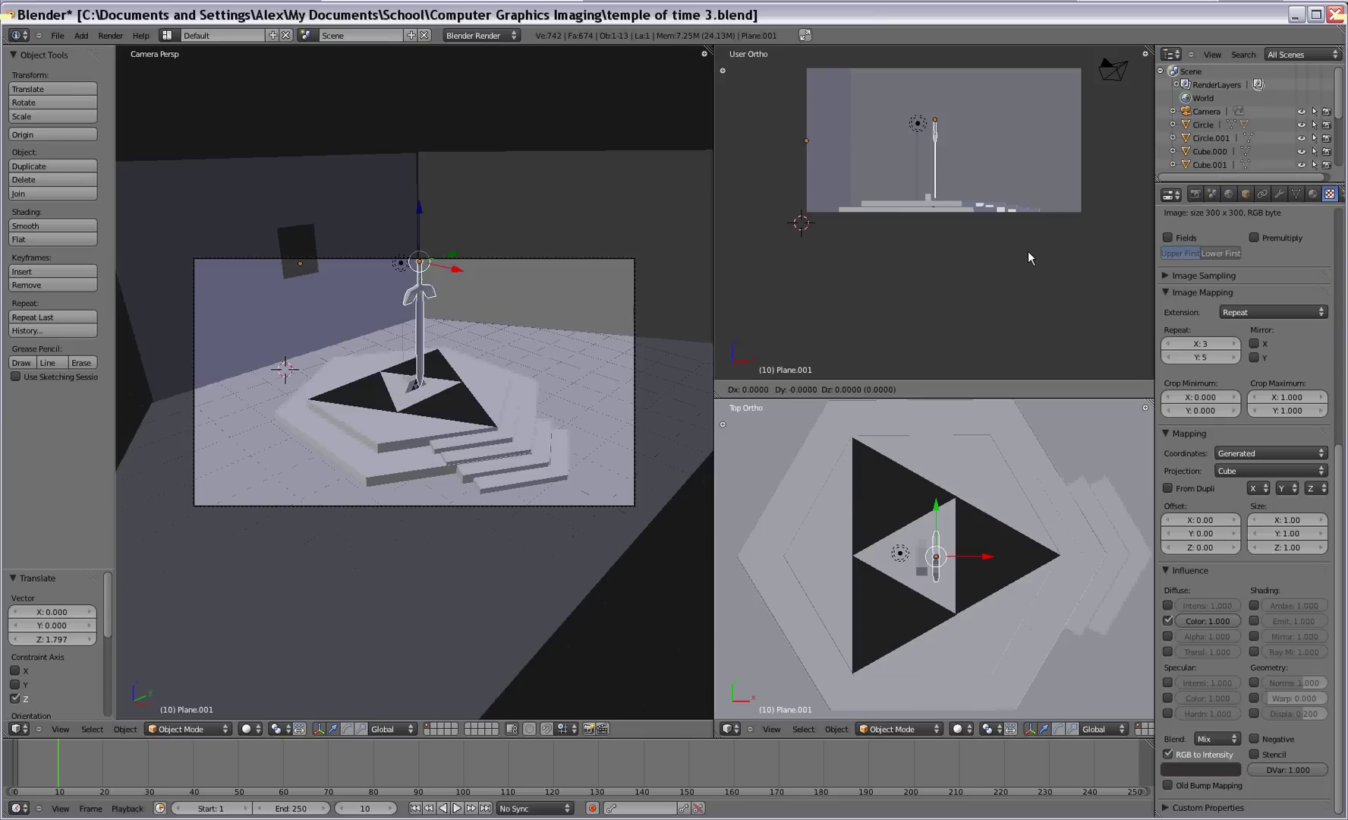
key(x)
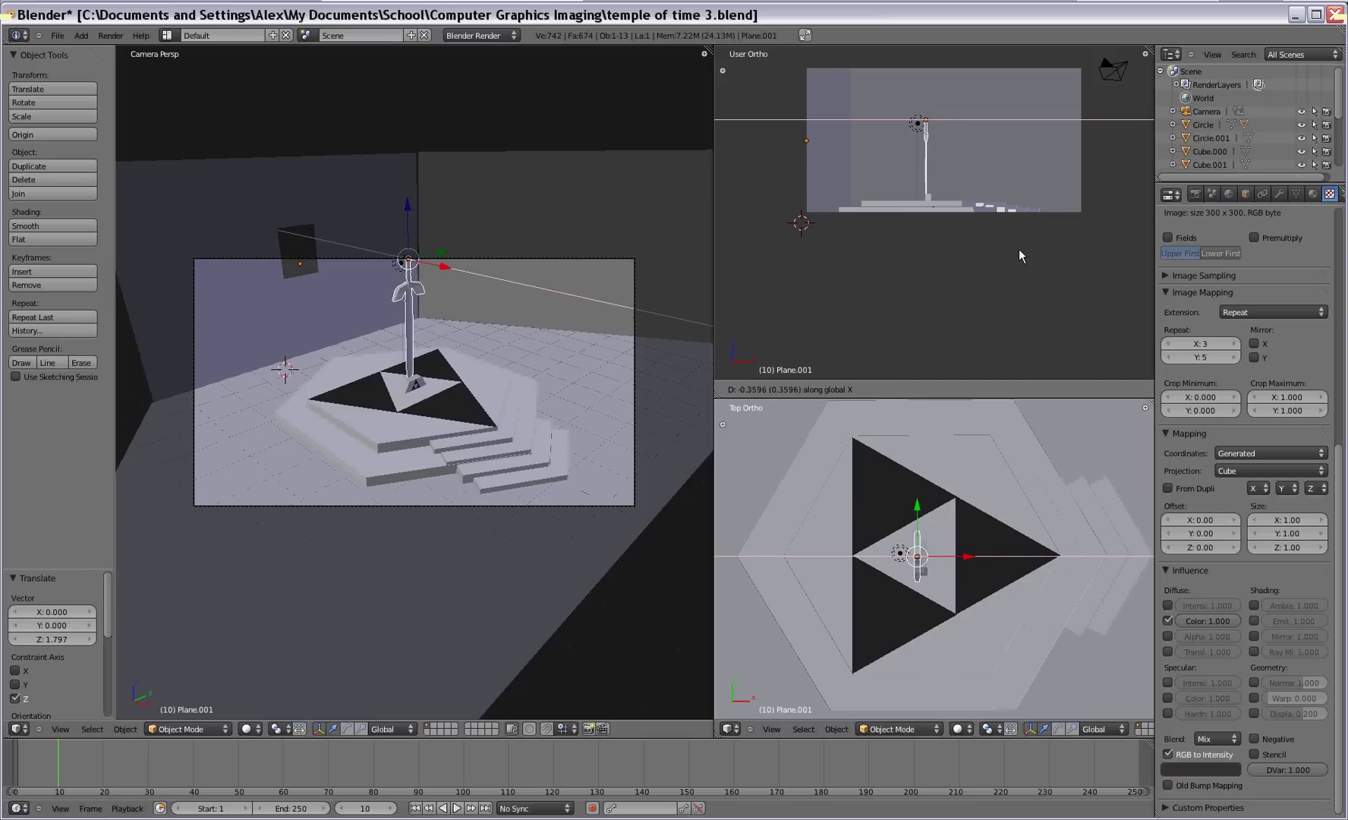
click(1021, 248)
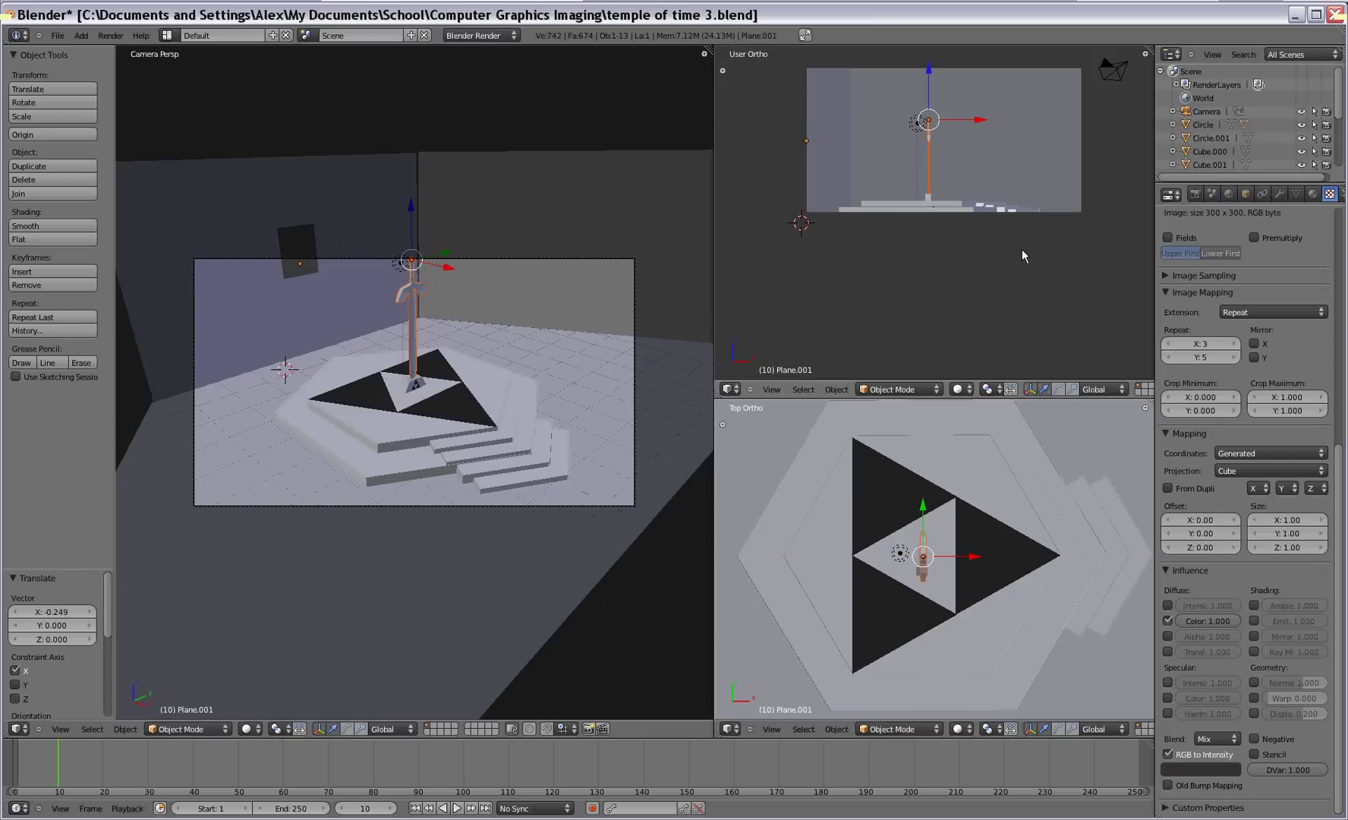
scroll(979, 610, up, 5)
scroll(969, 604, up, 2)
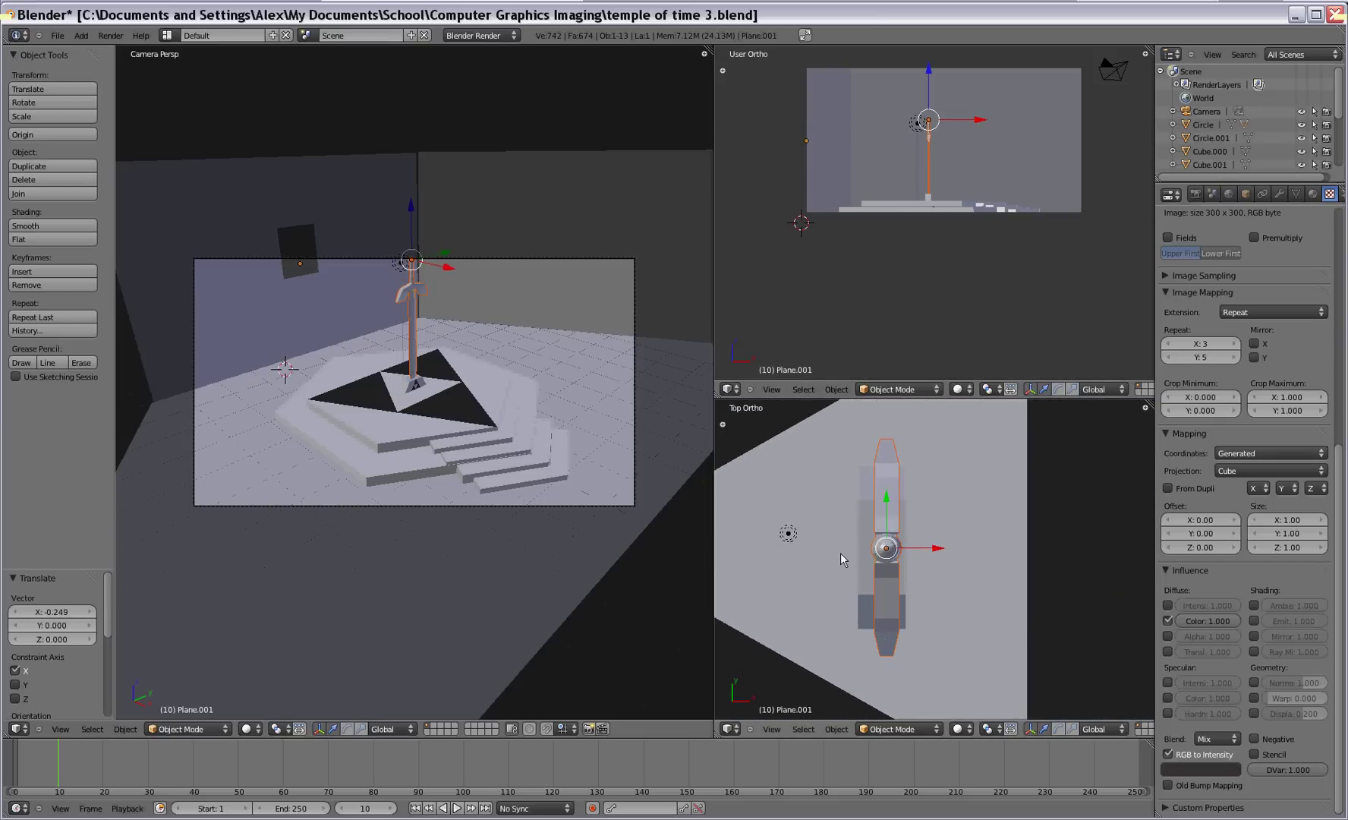
key(g)
key(x)
click(945, 554)
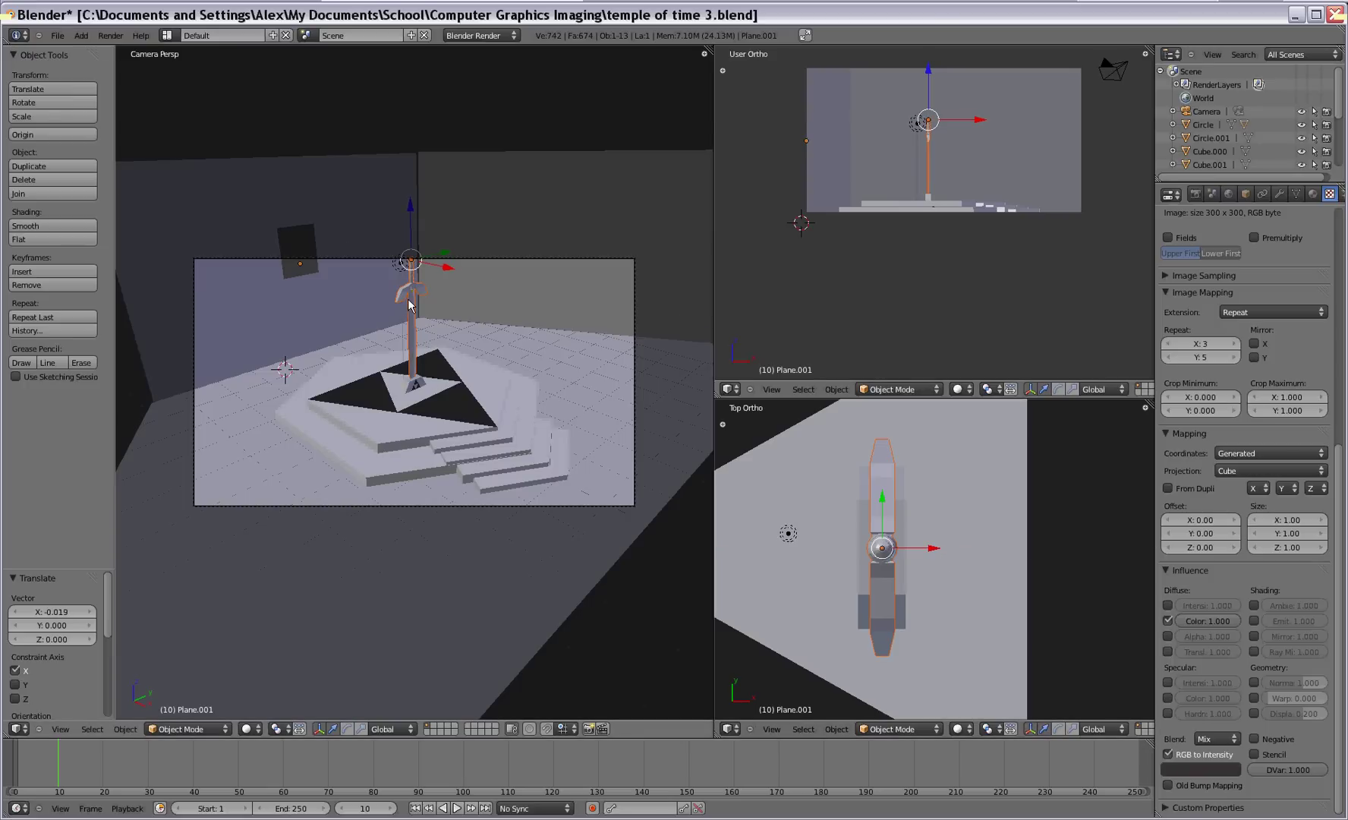
Lower the sword, scale it to 0.678, and sink it 0.774 into the triforce centre.
key(g)
key(z)
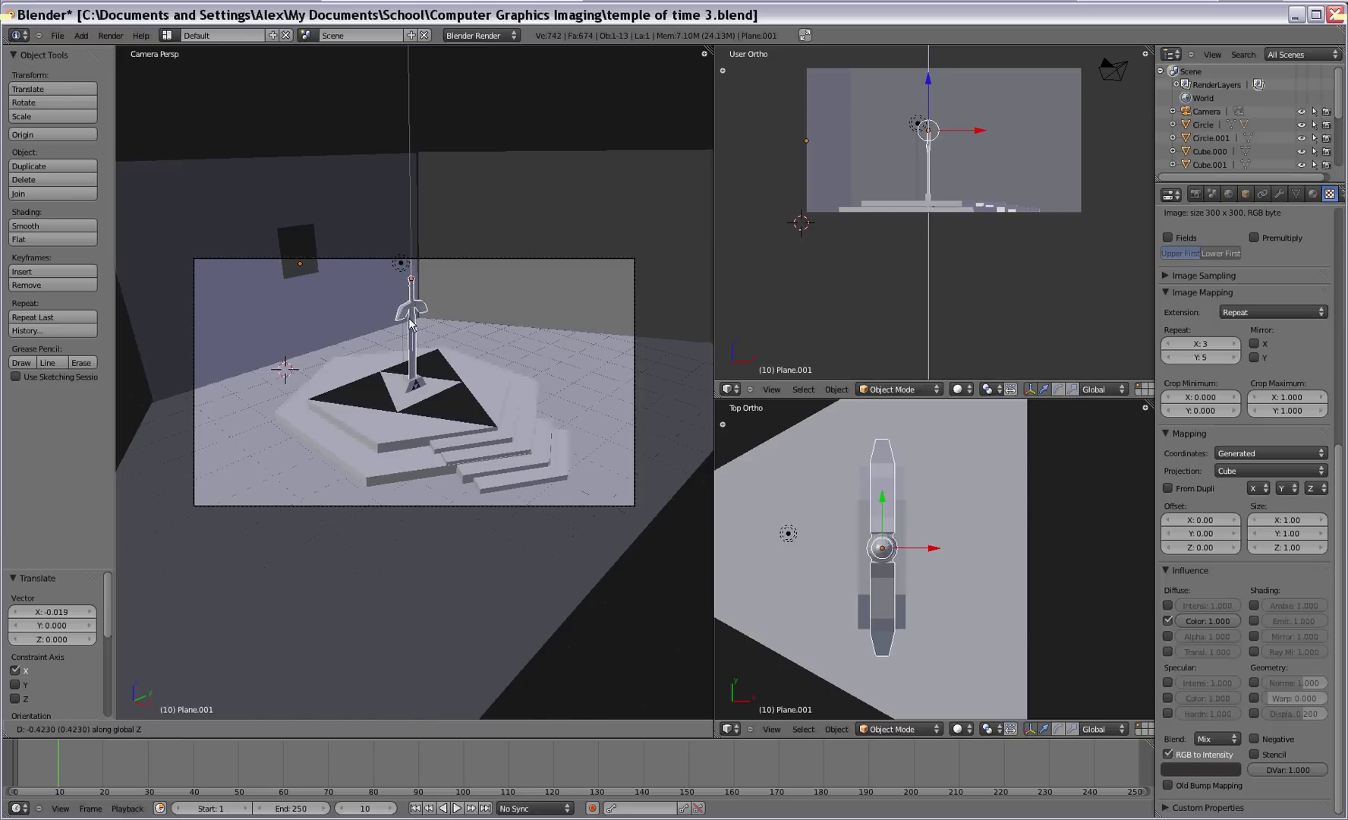
click(409, 322)
key(s)
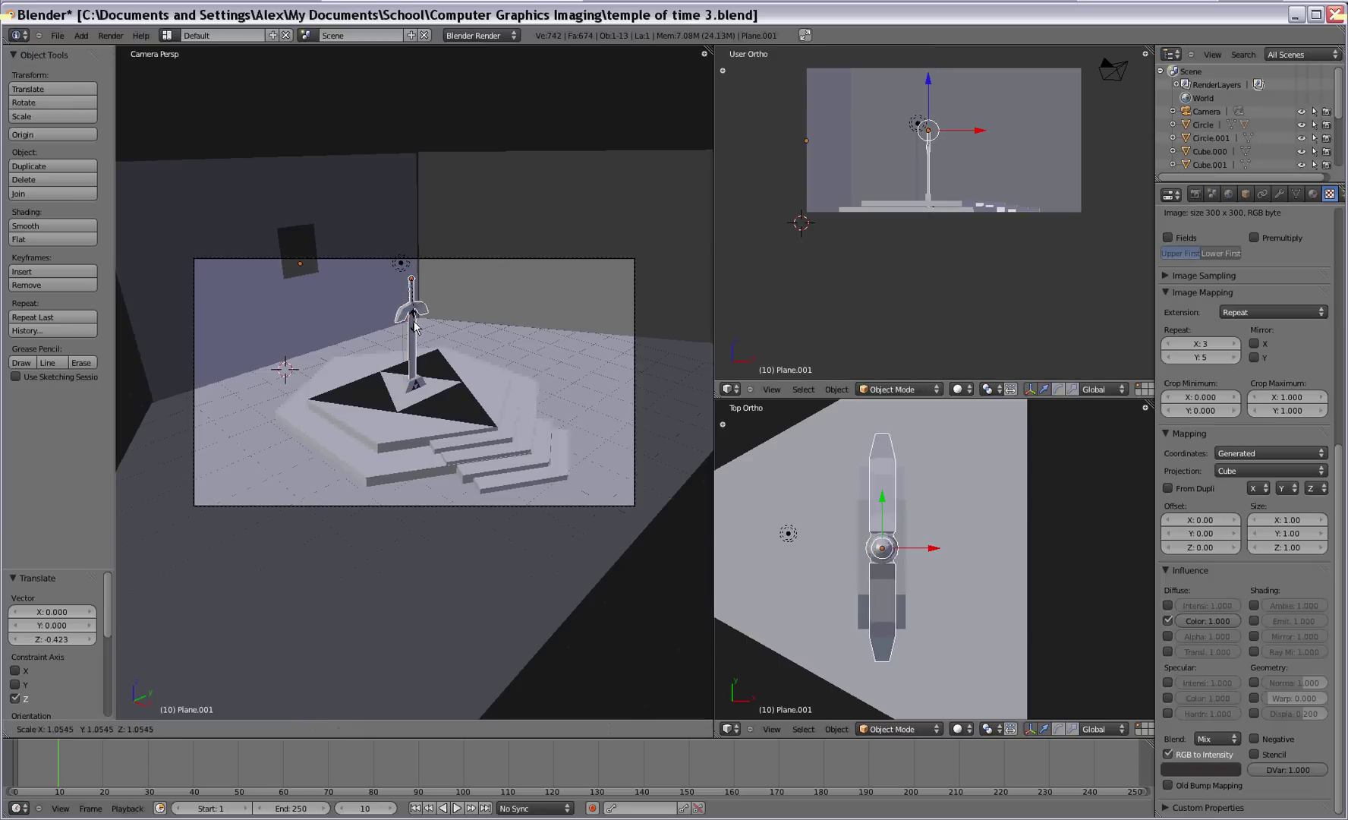
click(412, 310)
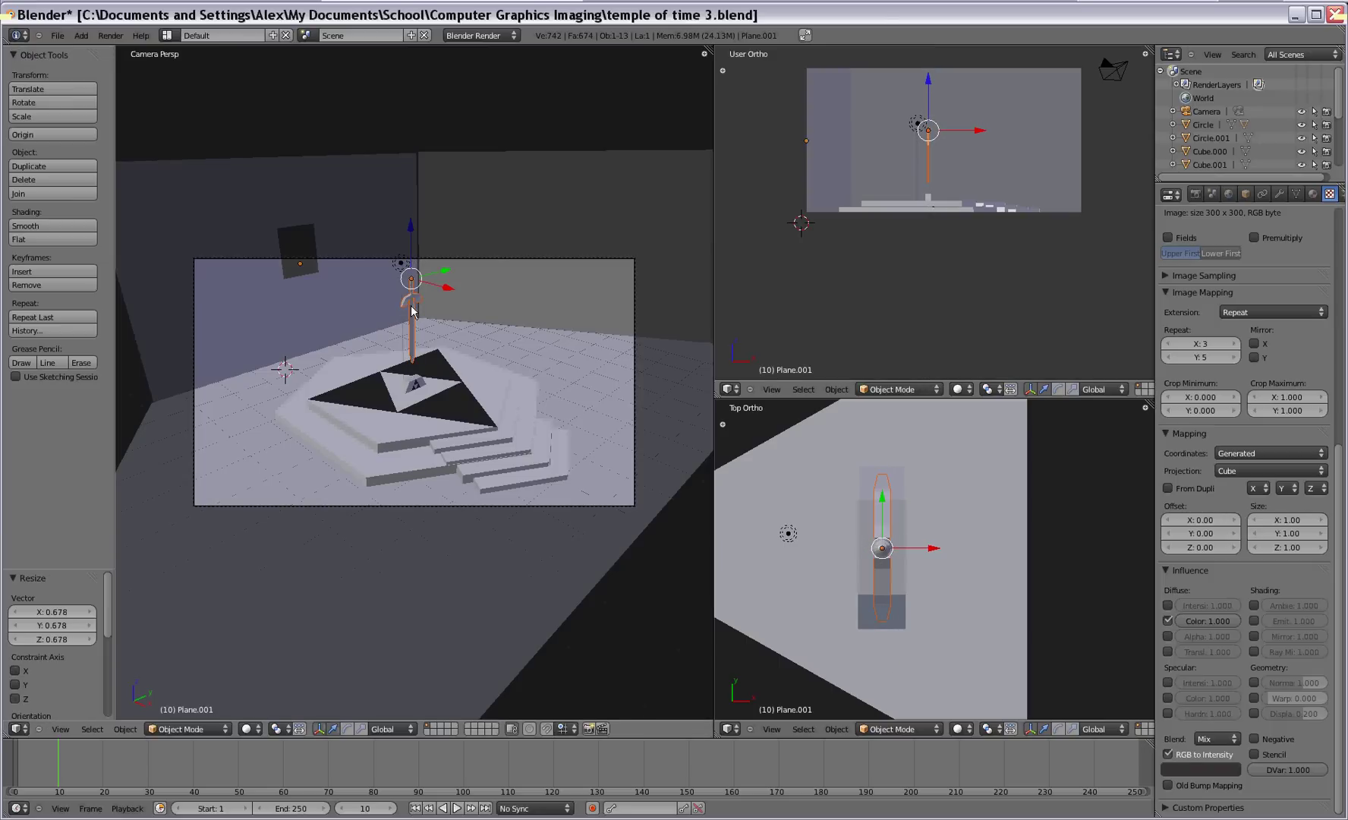
key(g)
key(z)
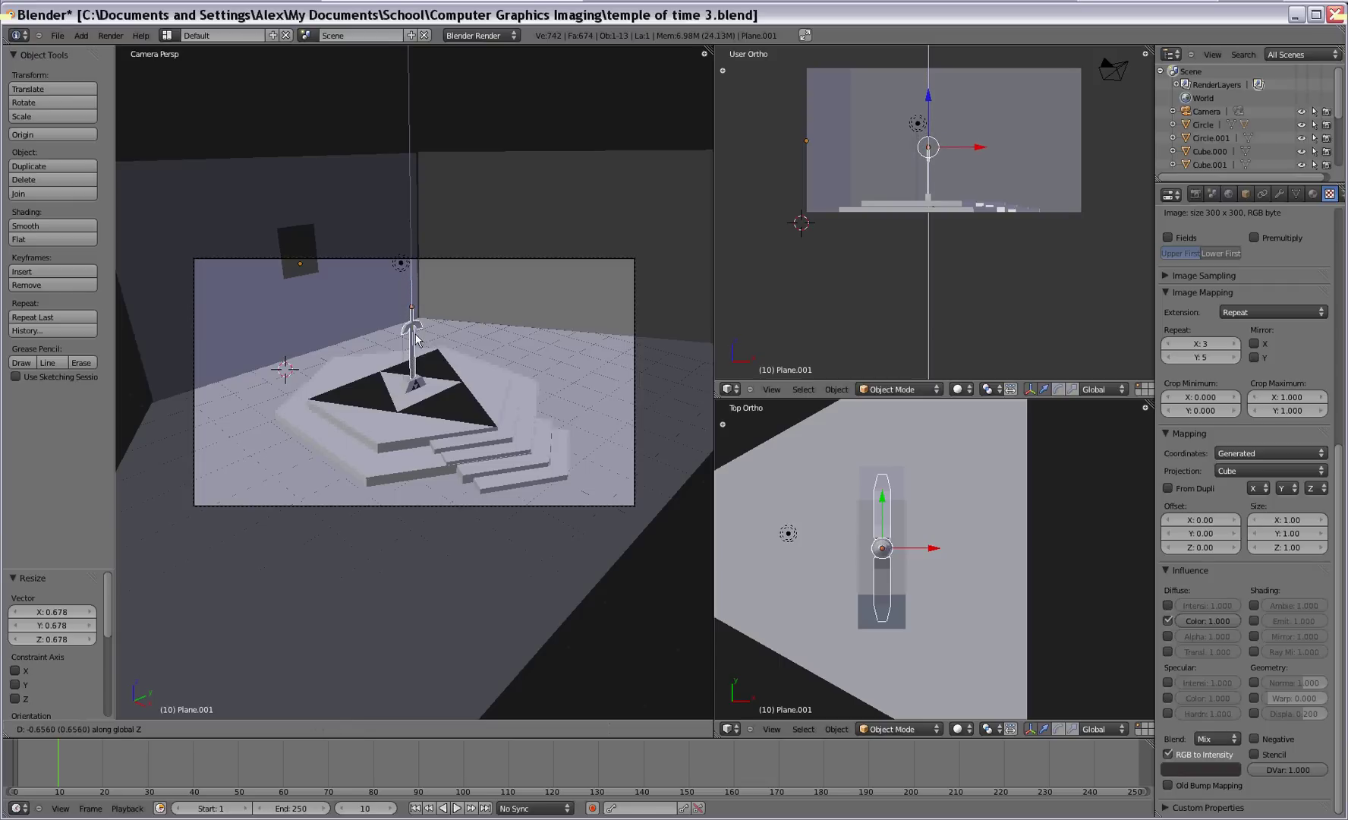
click(417, 343)
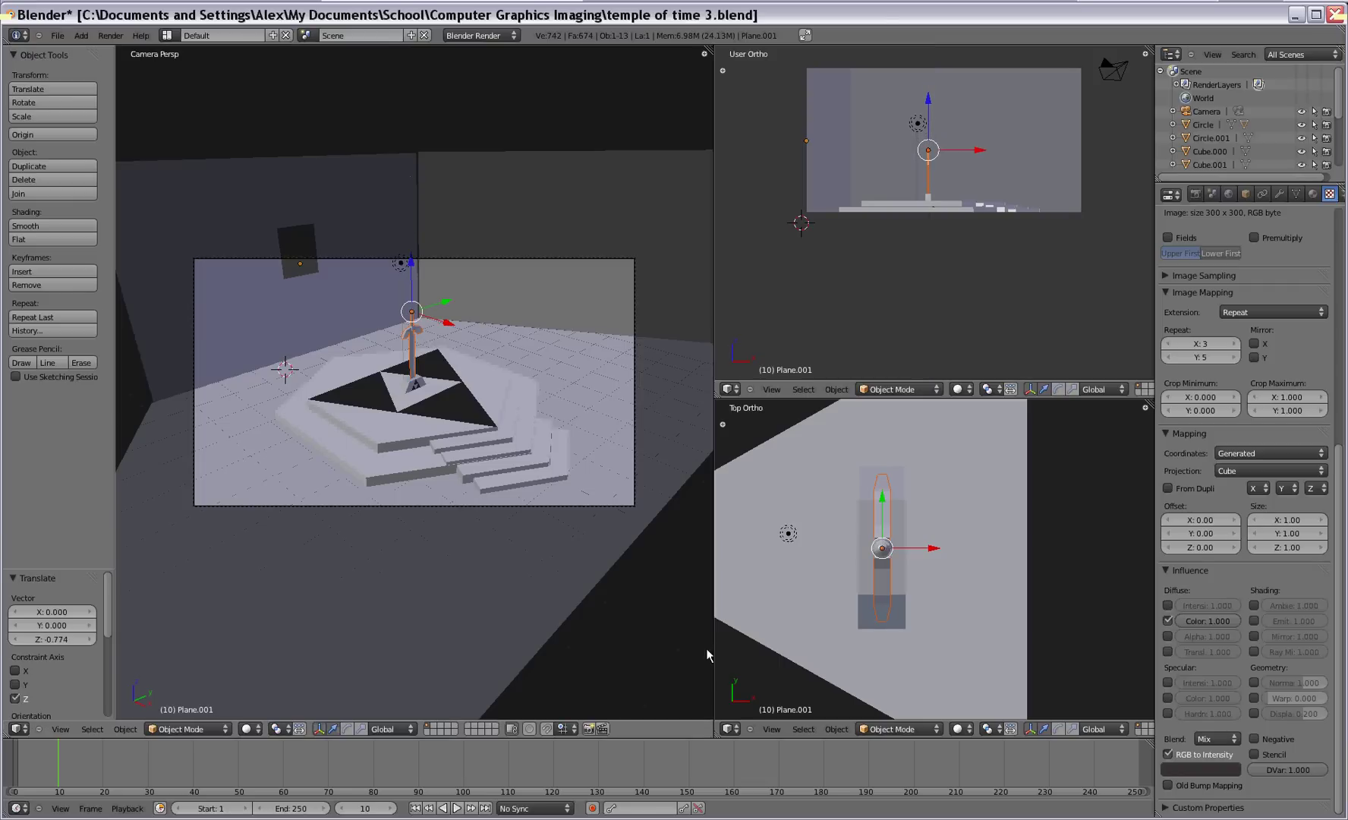
Render a test image of the temple and widen the render result area to inspect it.
click(110, 36)
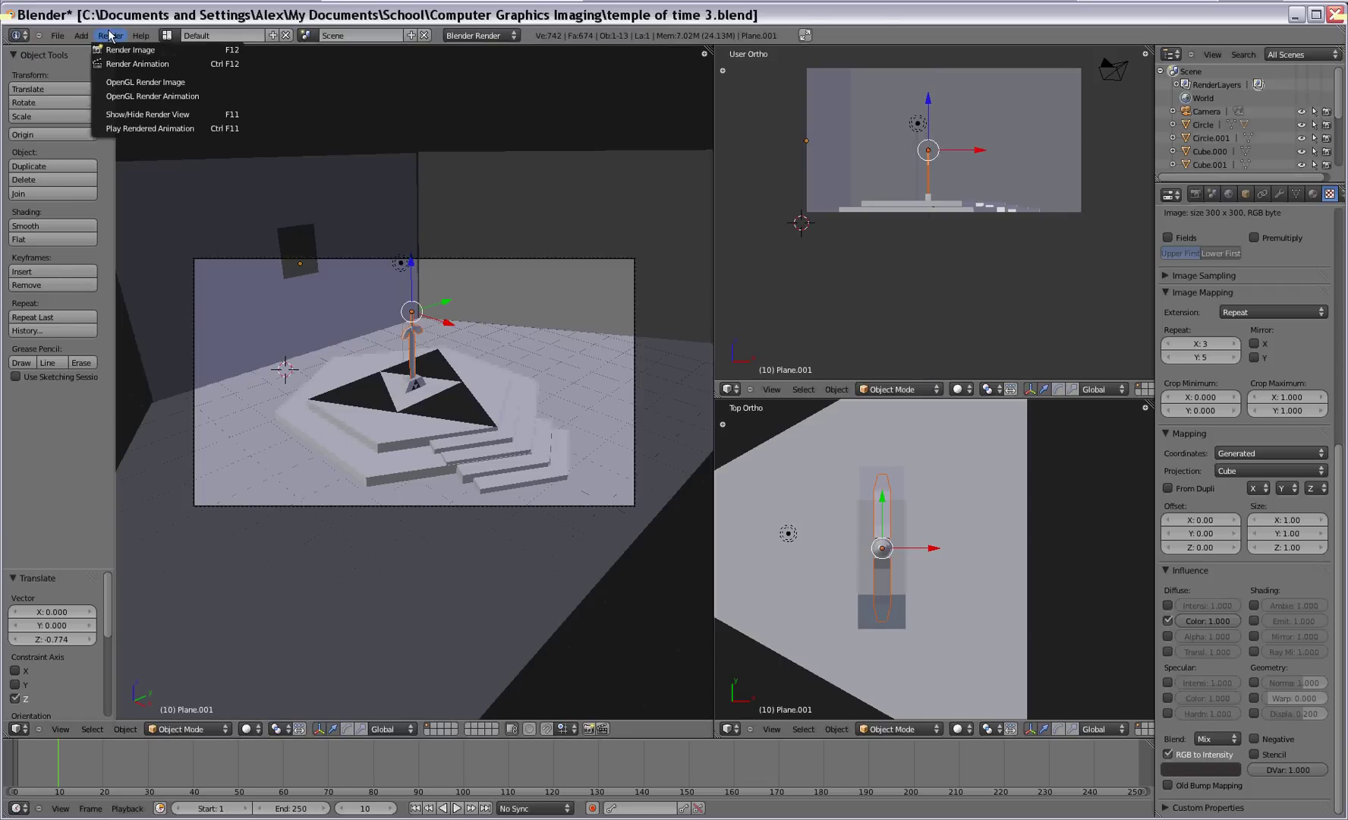
click(127, 50)
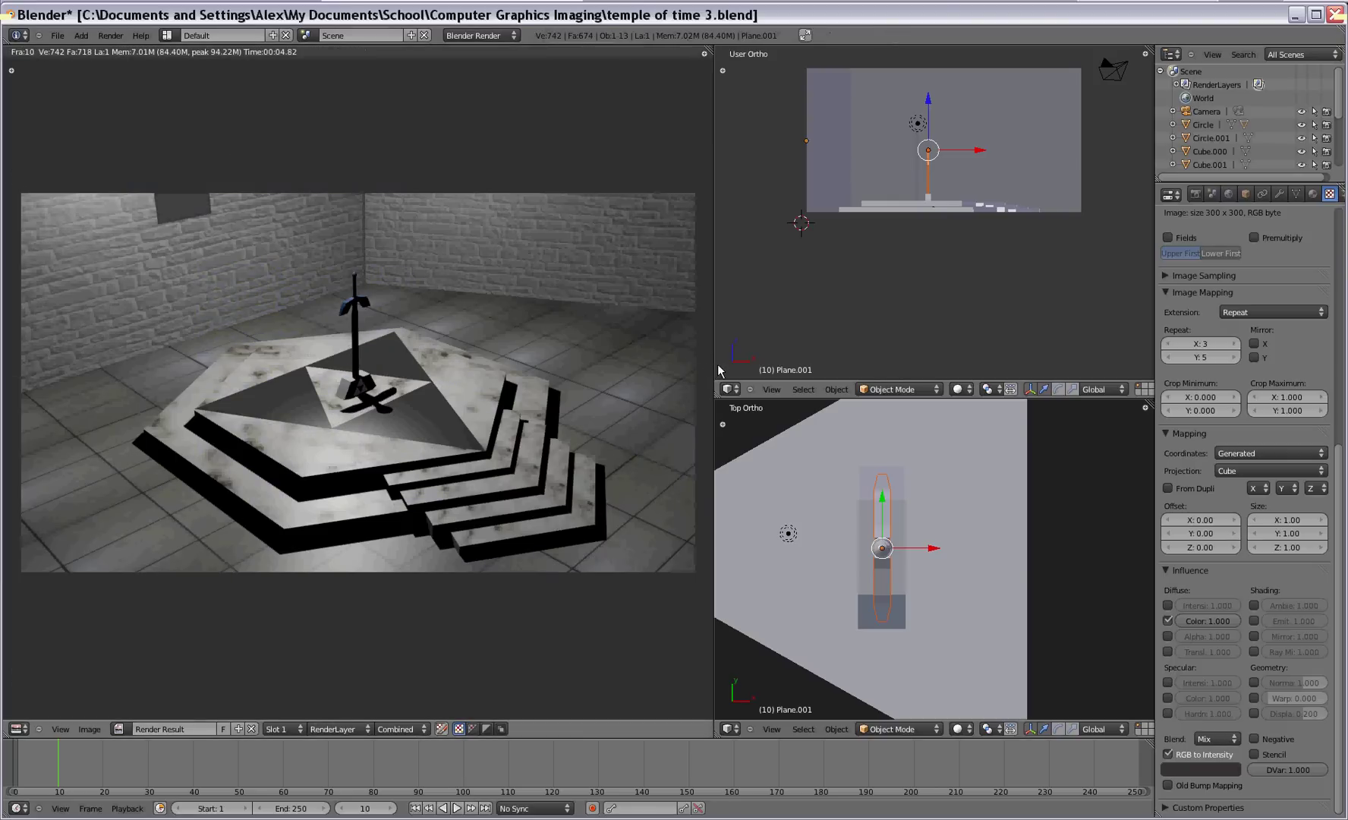
drag(715, 365, 913, 382)
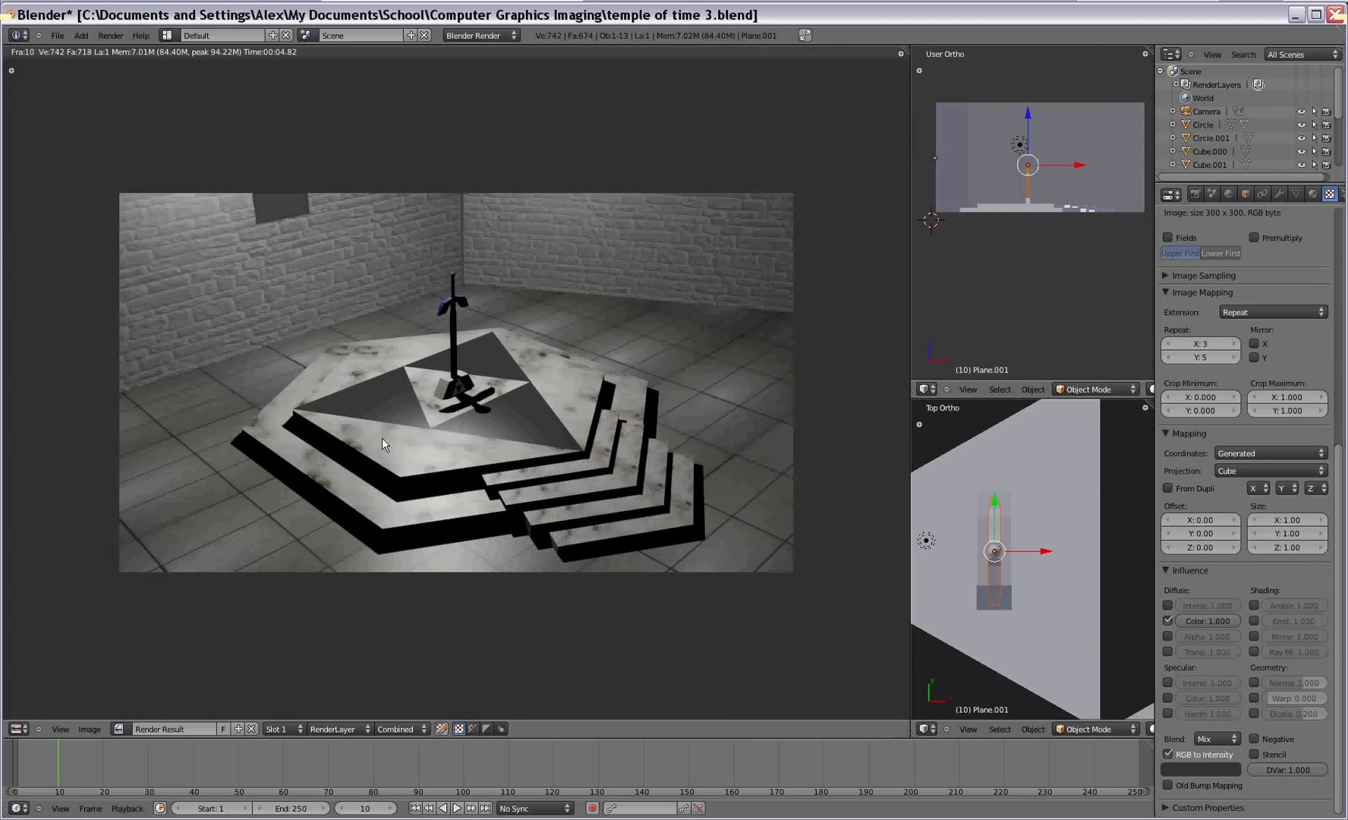
scroll(386, 427, up, 3)
scroll(388, 438, down, 2)
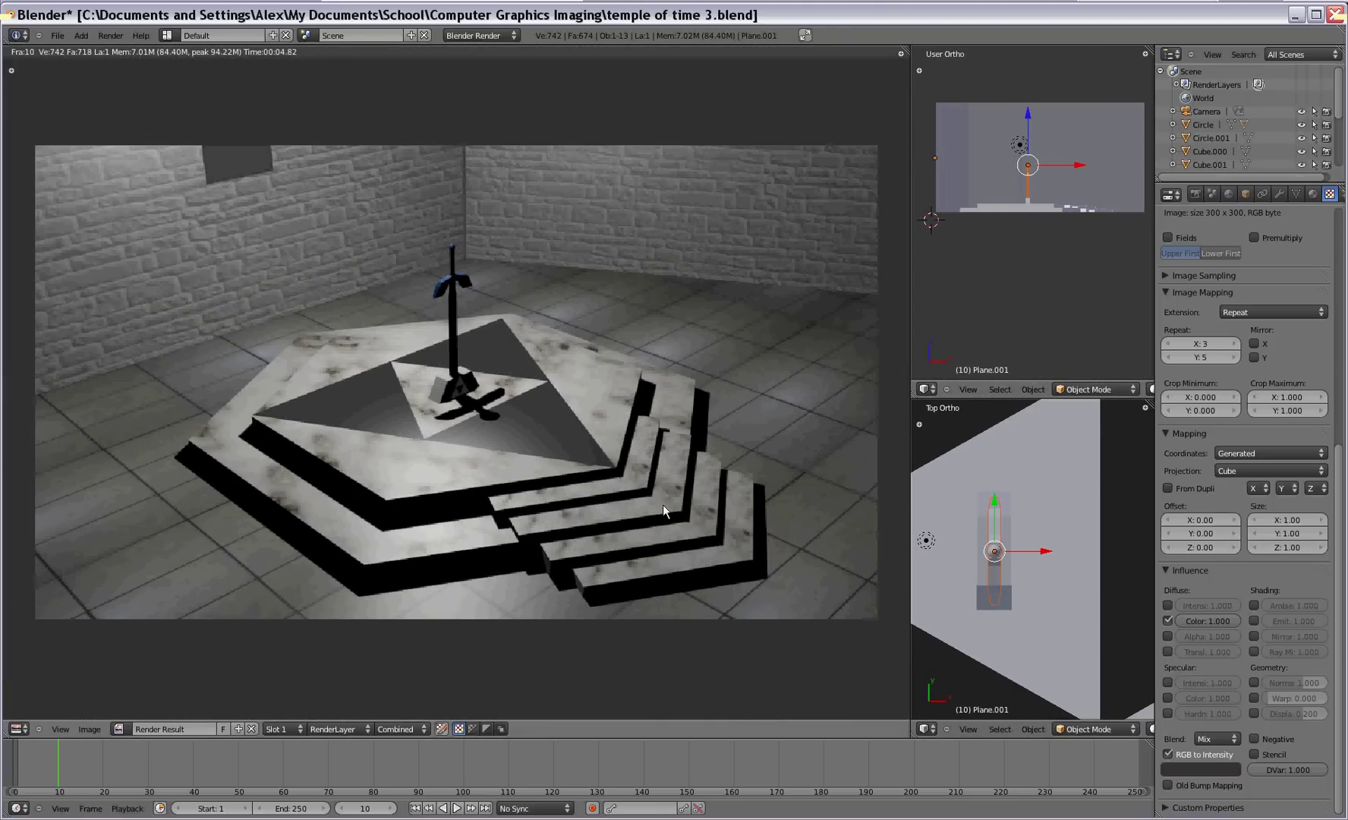
scroll(326, 350, down, 1)
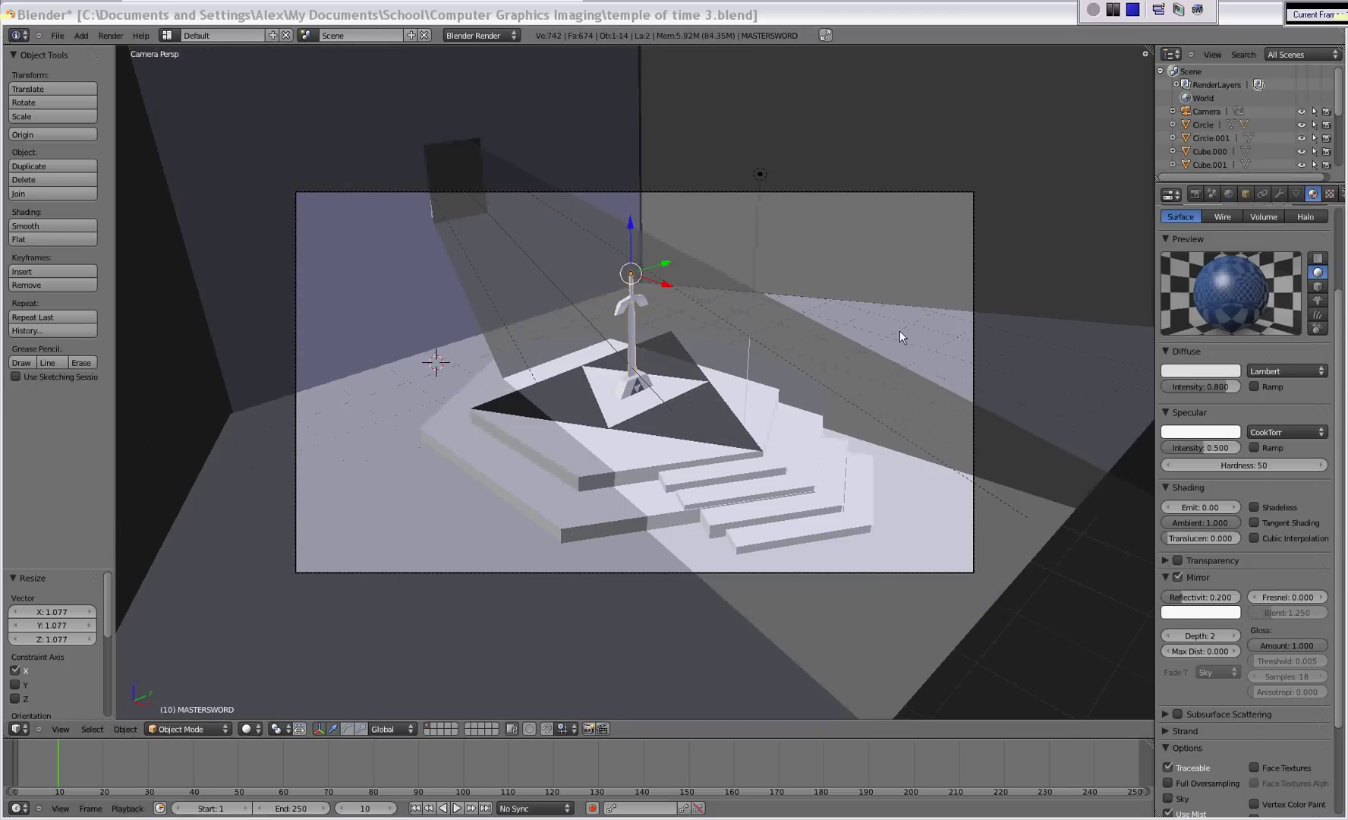
Render the final temple image with the enlarged sword on the triforce platform.
click(110, 35)
click(121, 49)
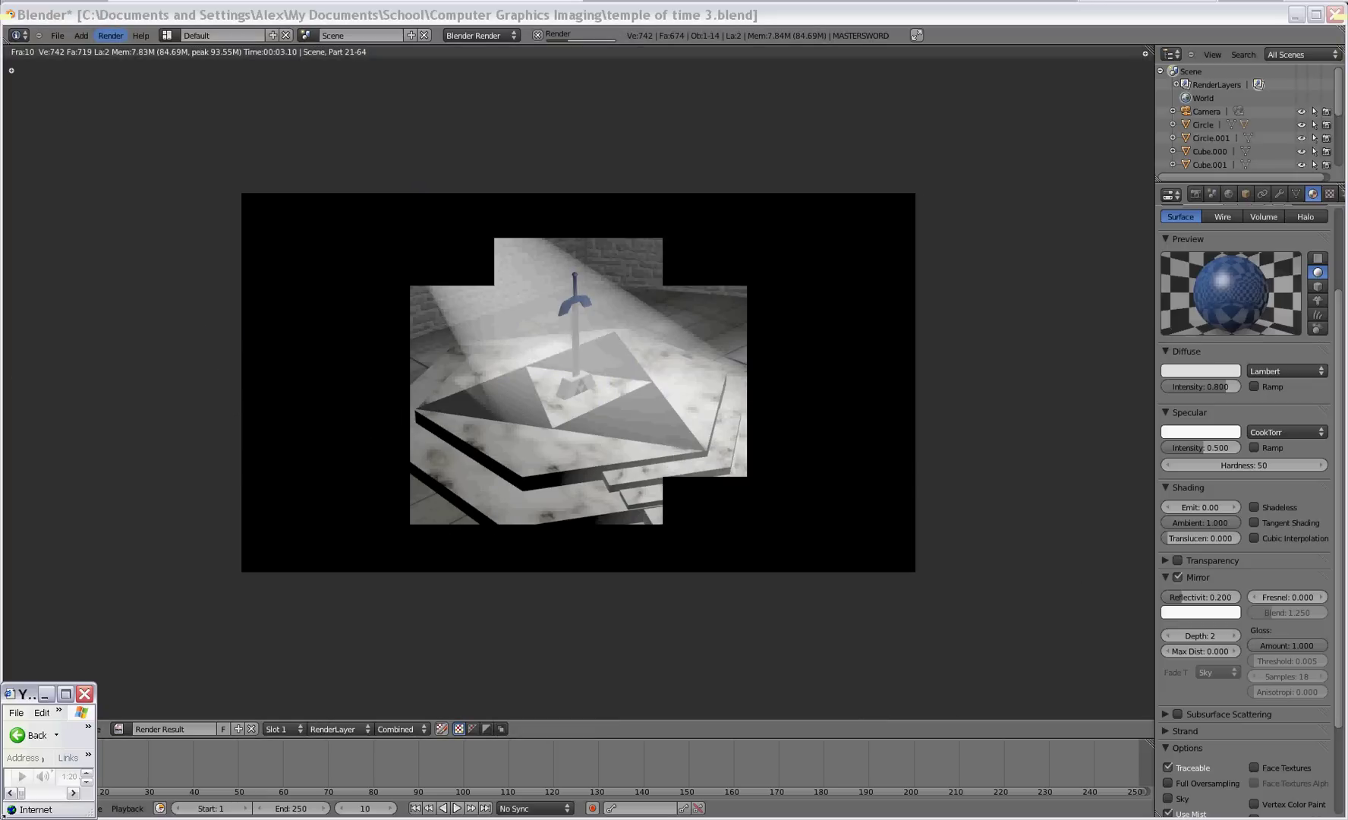